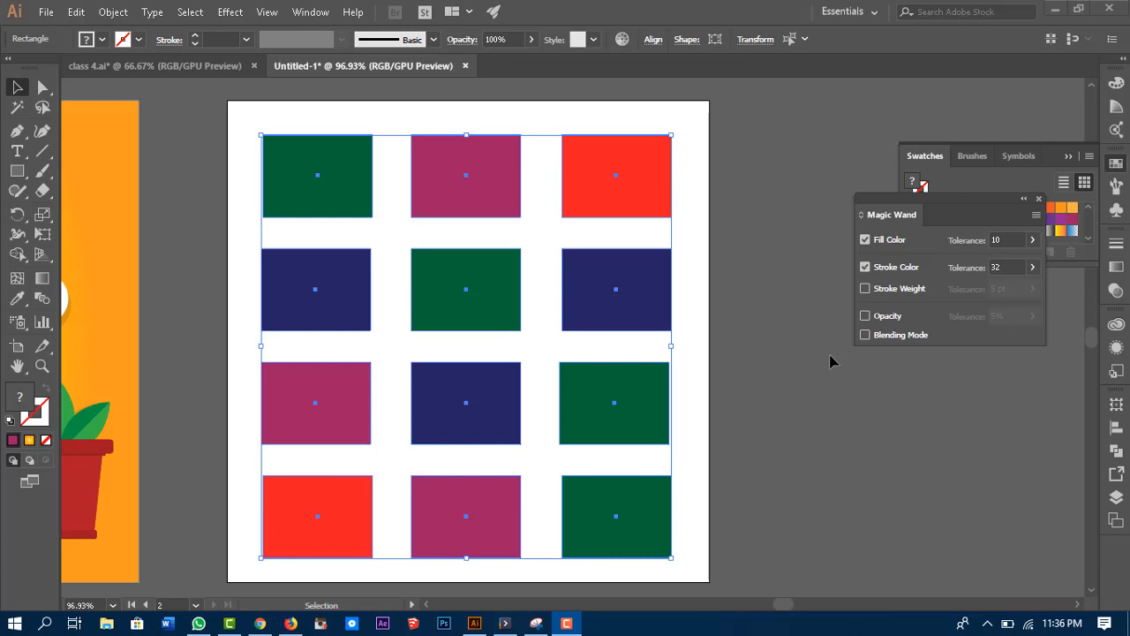
Deselect everything and shift the green rectangle in the third row so it aligns with the rectangles in its column.
{"action": "left_click", "coordinate": [234, 125]}
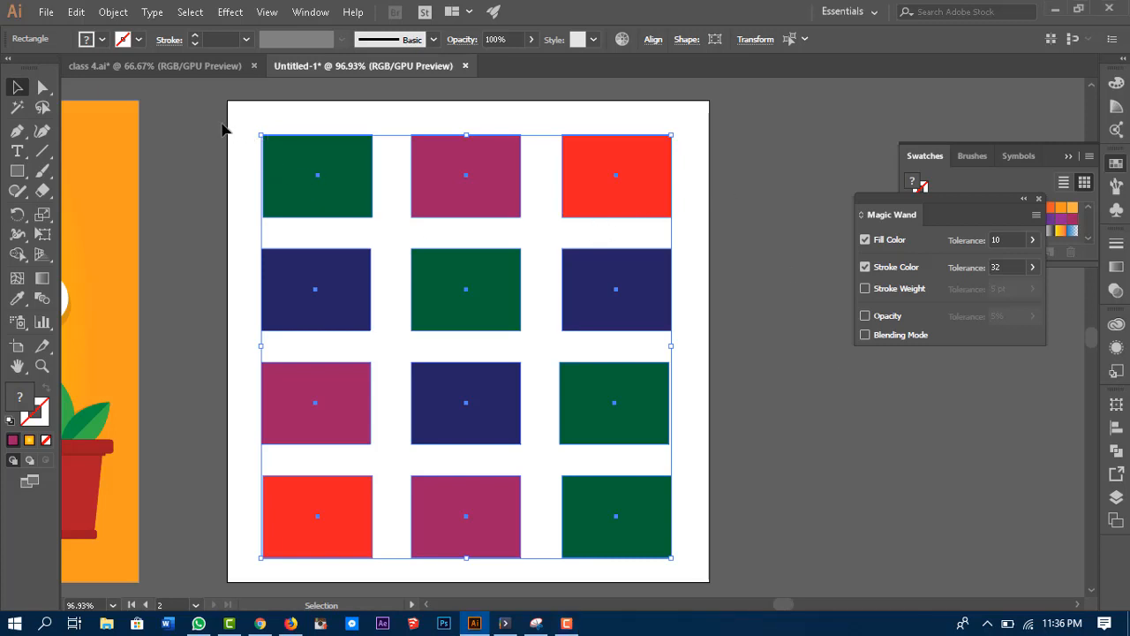
{"action": "left_click", "coordinate": [761, 421]}
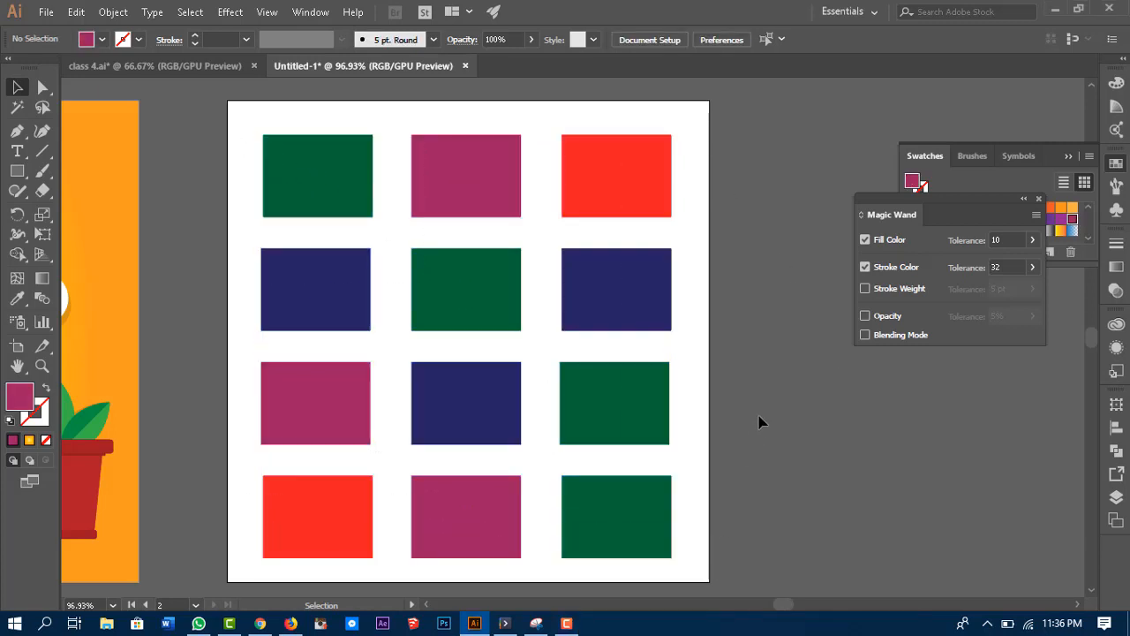
{"action": "left_click", "coordinate": [638, 393]}
{"action": "left_click", "coordinate": [688, 403]}
{"action": "left_click_drag", "start_coordinate": [644, 399], "coordinate": [661, 412]}
{"action": "left_click", "coordinate": [833, 461]}
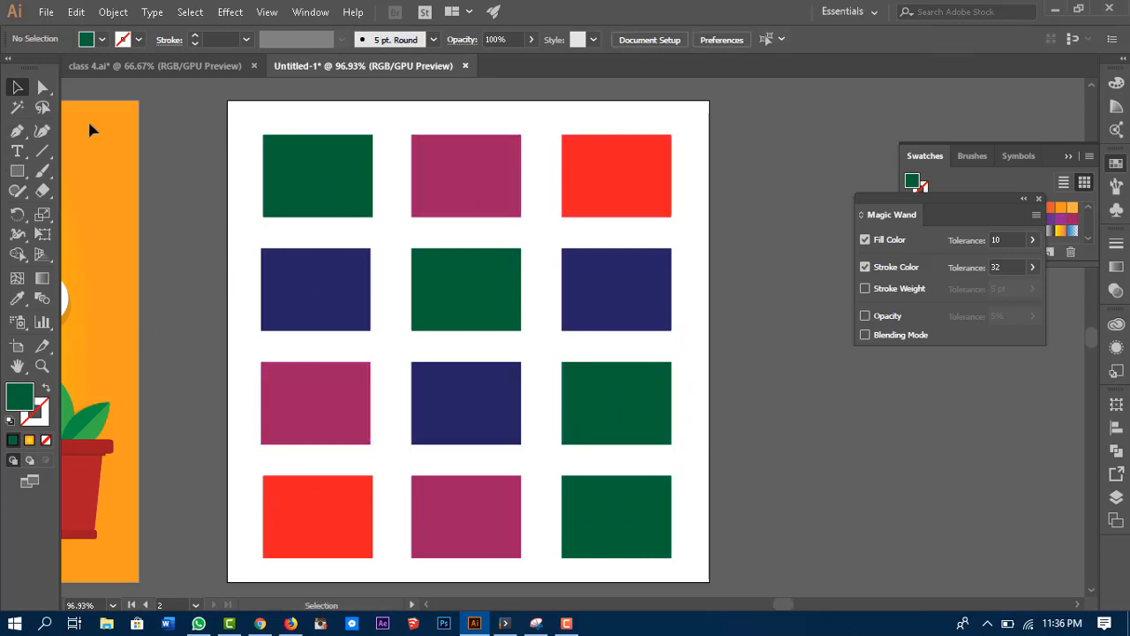
Select all dark green rectangles with the Magic Wand tool and change their fill to medium blue.
{"action": "left_click", "coordinate": [16, 109]}
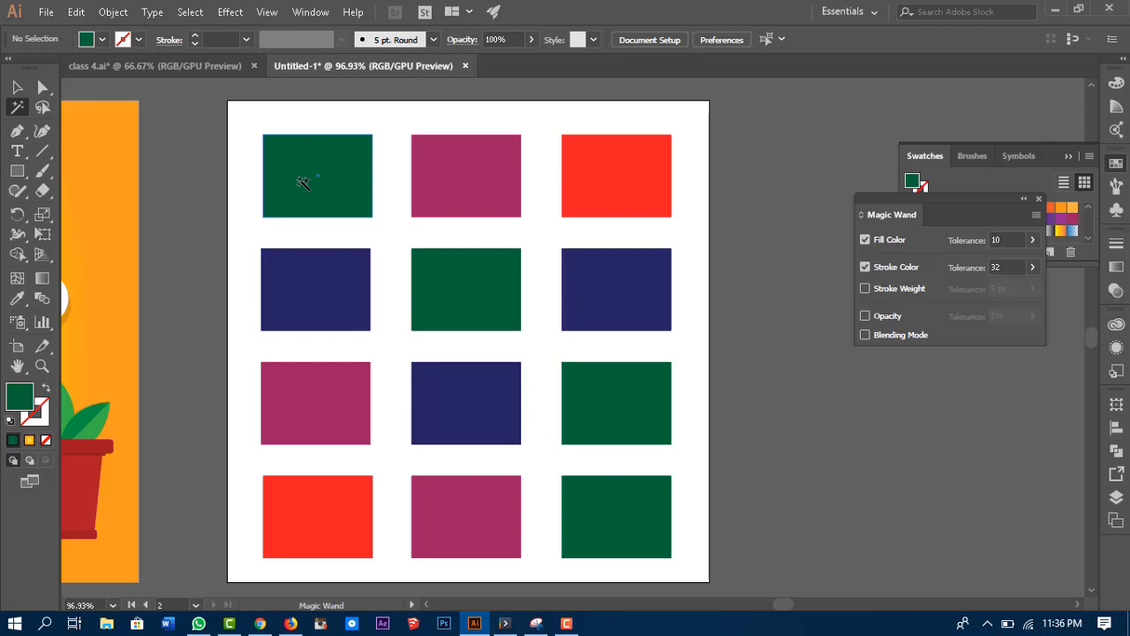
{"action": "left_click", "coordinate": [303, 183]}
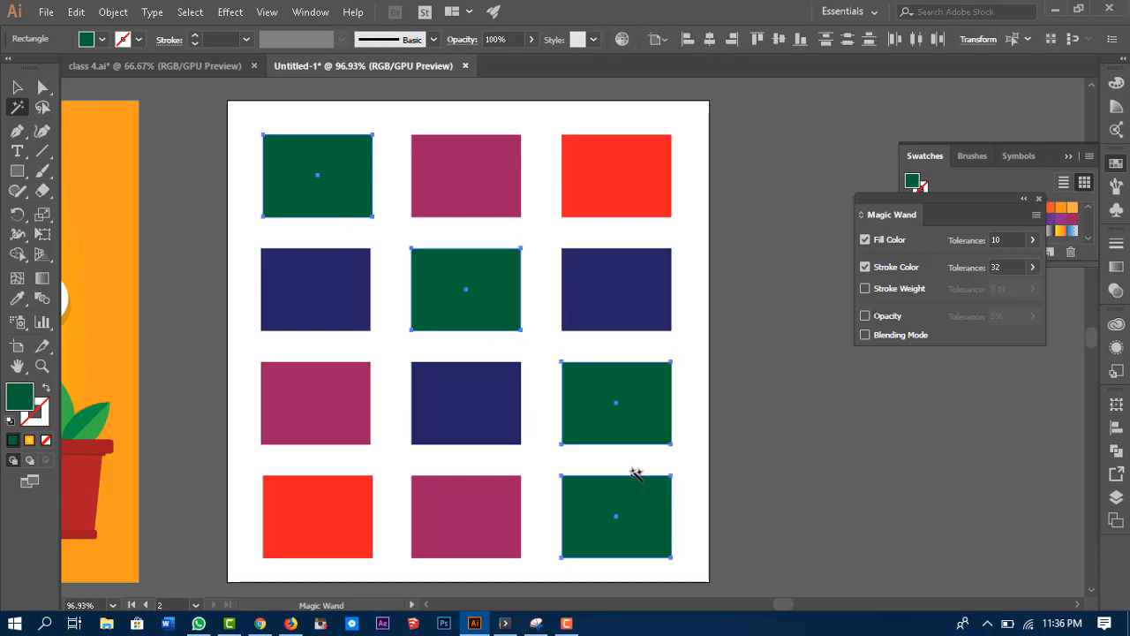
{"action": "left_click", "coordinate": [102, 44]}
{"action": "left_click", "coordinate": [127, 79]}
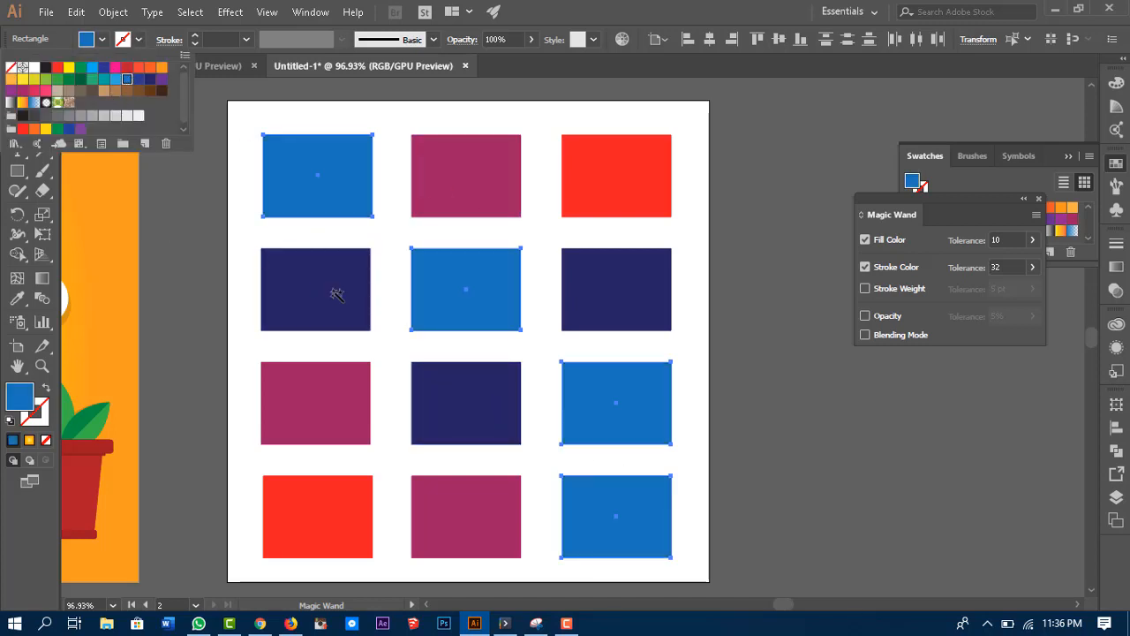
Select all magenta rectangles with the Magic Wand, try dark brown and green fills, and settle on orange.
{"action": "left_click", "coordinate": [485, 187]}
{"action": "left_click", "coordinate": [481, 188]}
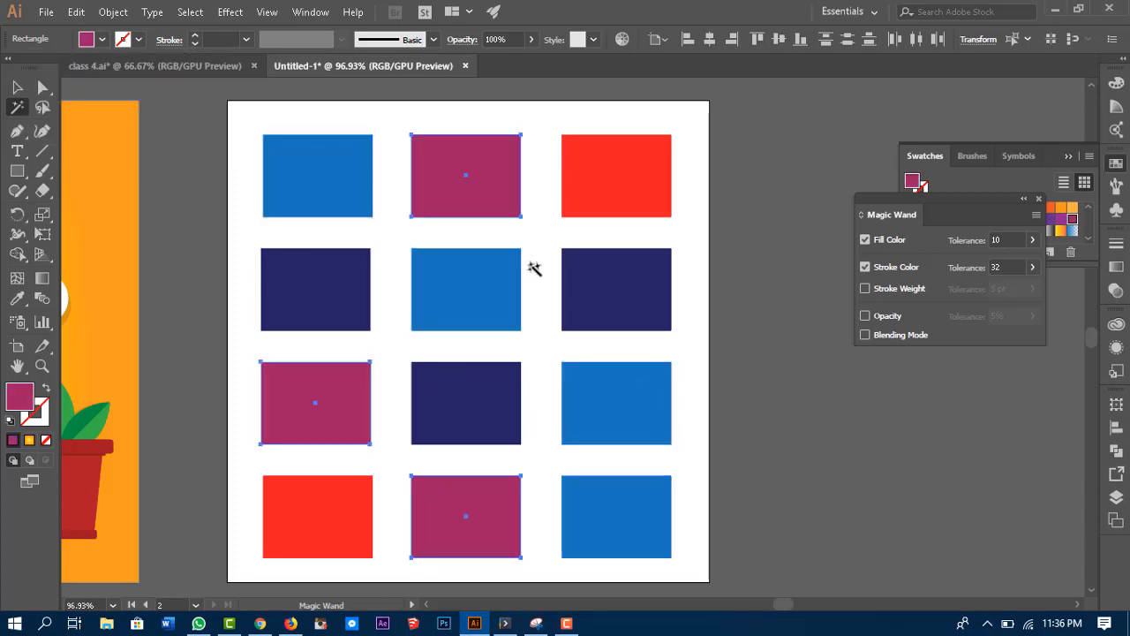
{"action": "left_click", "coordinate": [102, 39]}
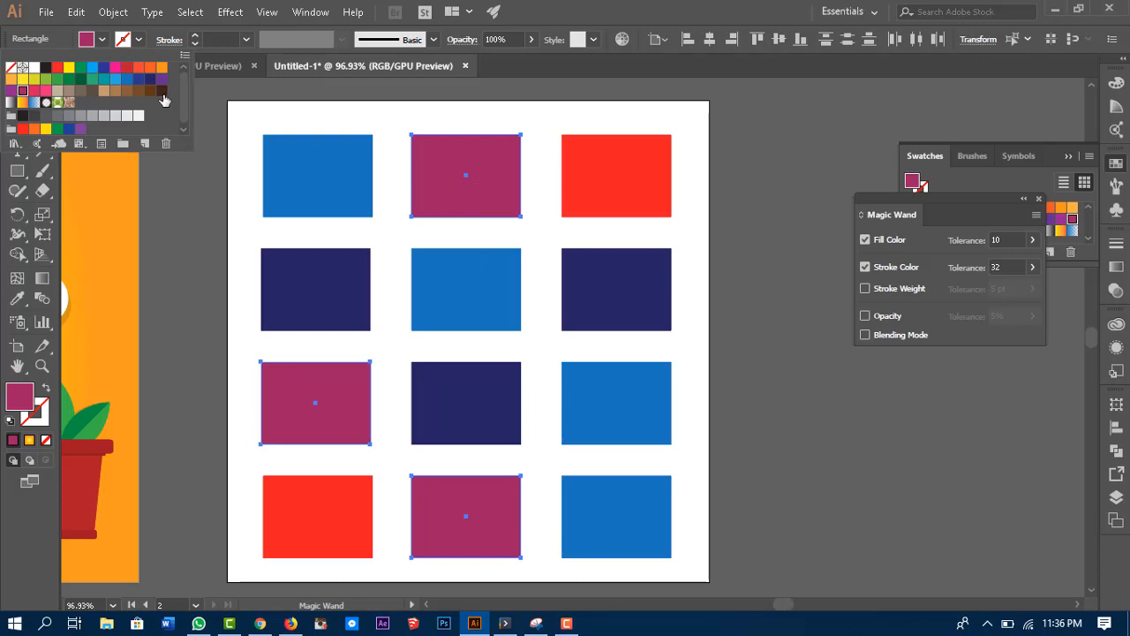
{"action": "left_click", "coordinate": [162, 90]}
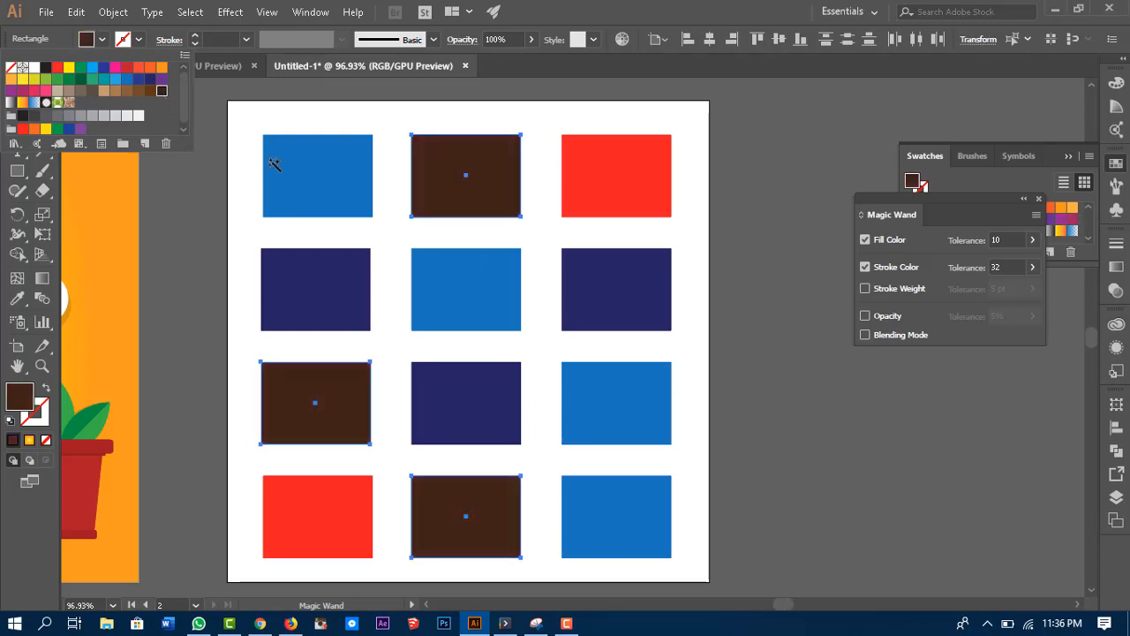
{"action": "left_click", "coordinate": [69, 80]}
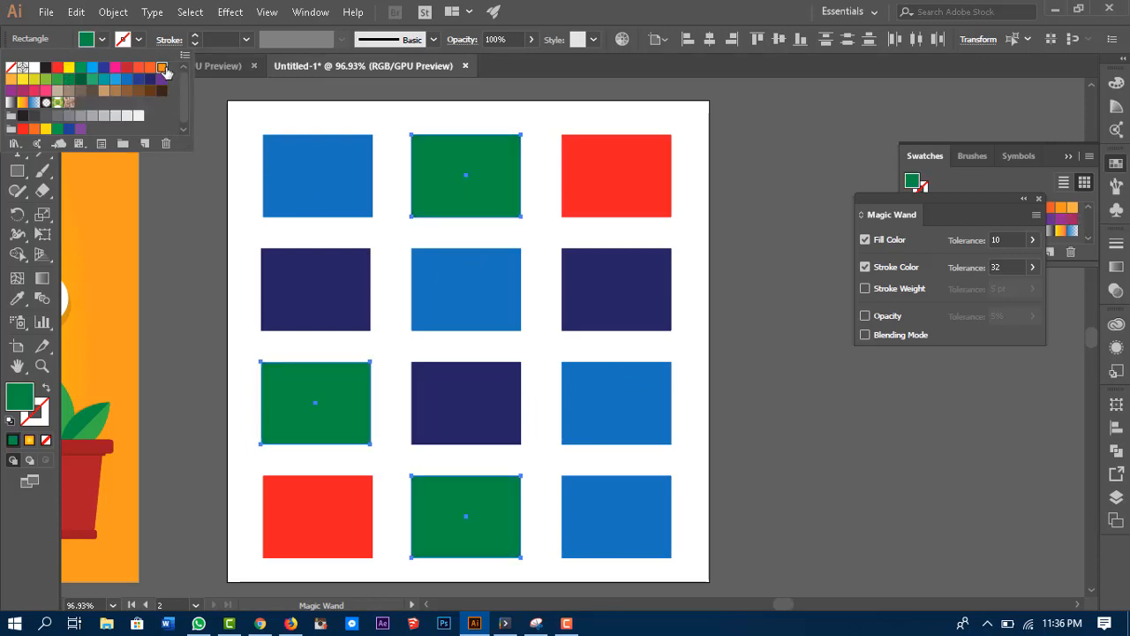
{"action": "left_click", "coordinate": [162, 68]}
{"action": "left_click", "coordinate": [488, 207]}
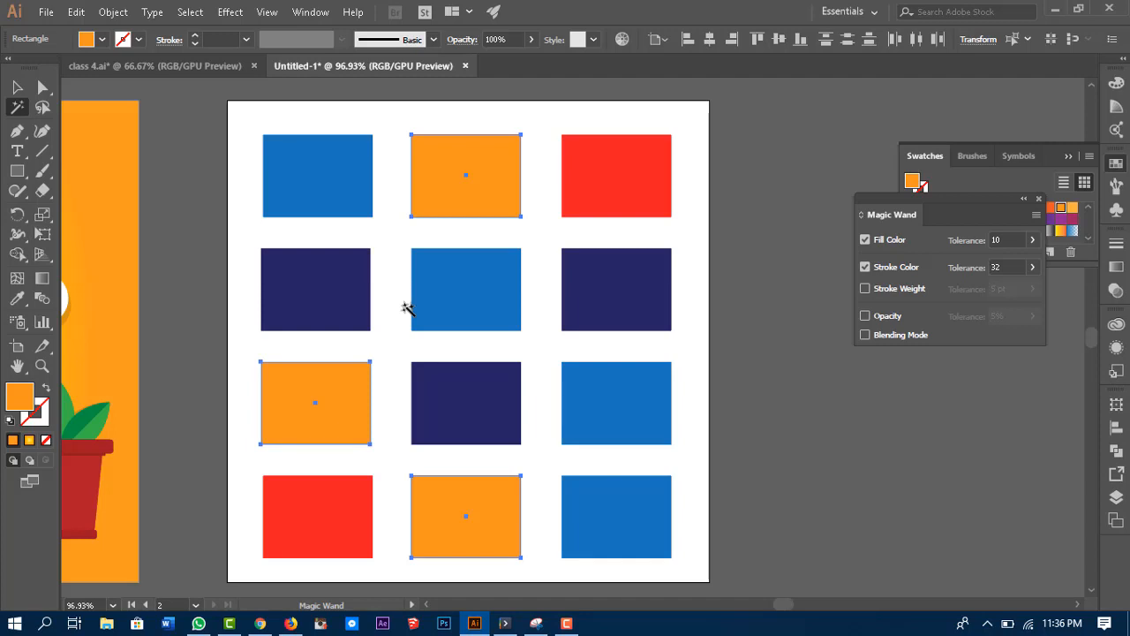
Restrict the Magic Wand to matching fill color by disabling Stroke Color, and select all red rectangles.
{"action": "double_click", "coordinate": [15, 113]}
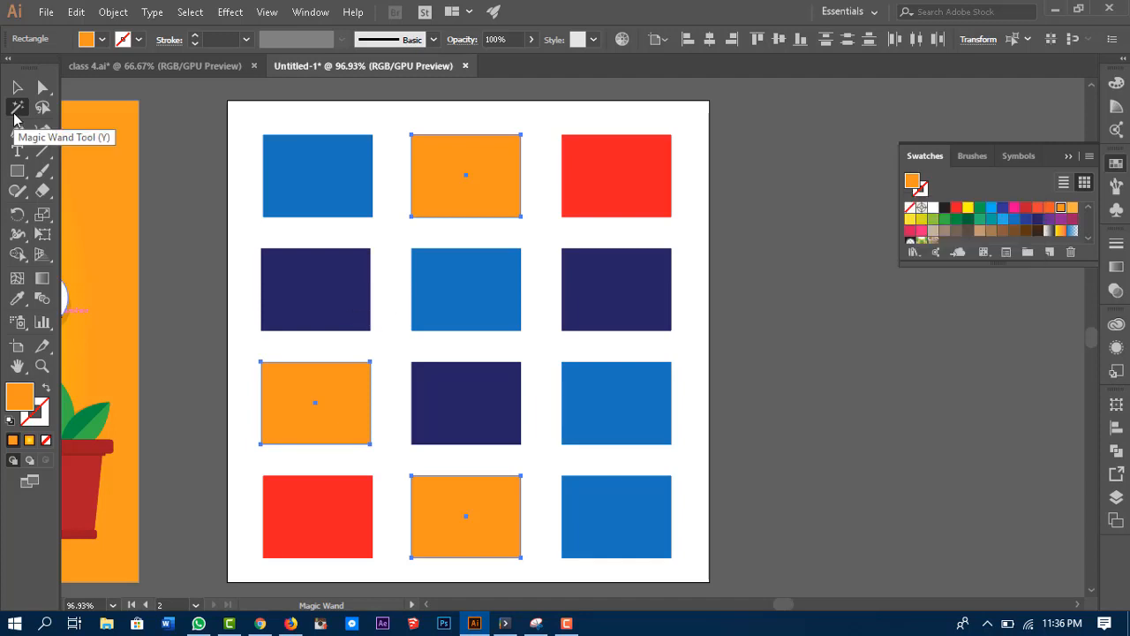
{"action": "double_click", "coordinate": [16, 110]}
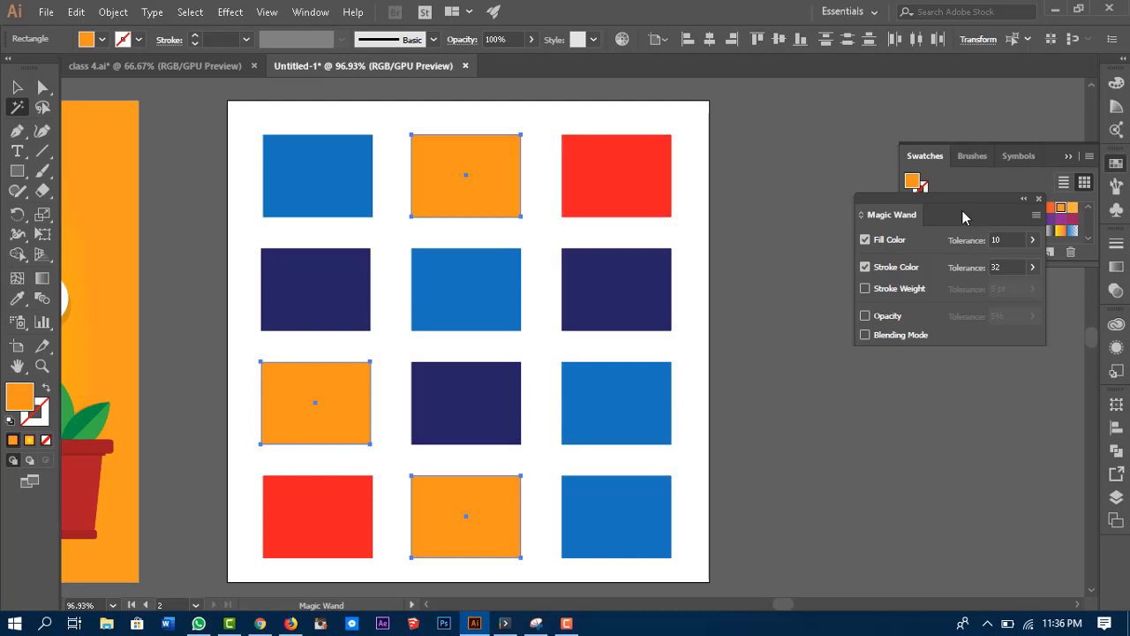
{"action": "mouse_move", "coordinate": [962, 207]}
{"action": "left_mouse_down"}
{"action": "mouse_move", "coordinate": [813, 251]}
{"action": "mouse_move", "coordinate": [825, 256]}
{"action": "mouse_move", "coordinate": [837, 305]}
{"action": "left_mouse_up"}
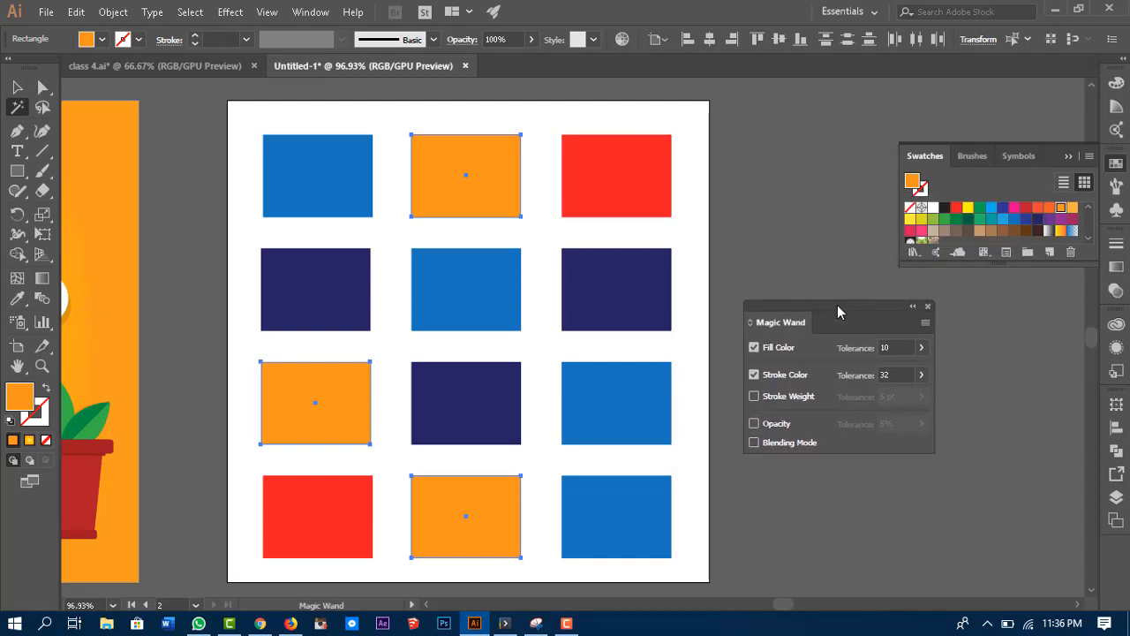
{"action": "left_click", "coordinate": [754, 376]}
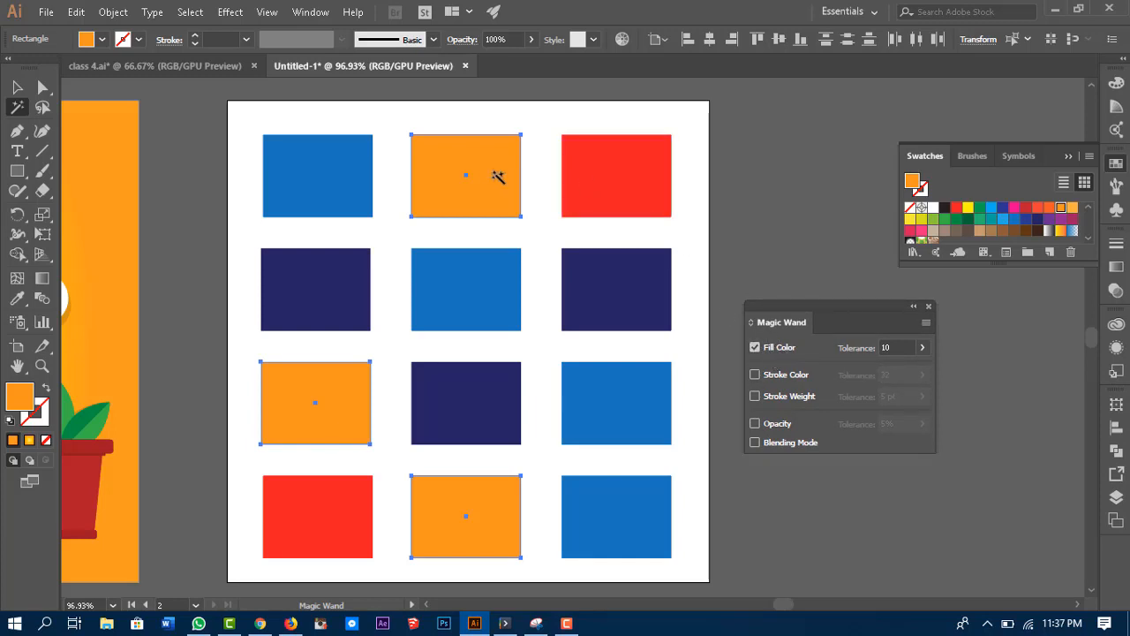
{"action": "left_click", "coordinate": [612, 185]}
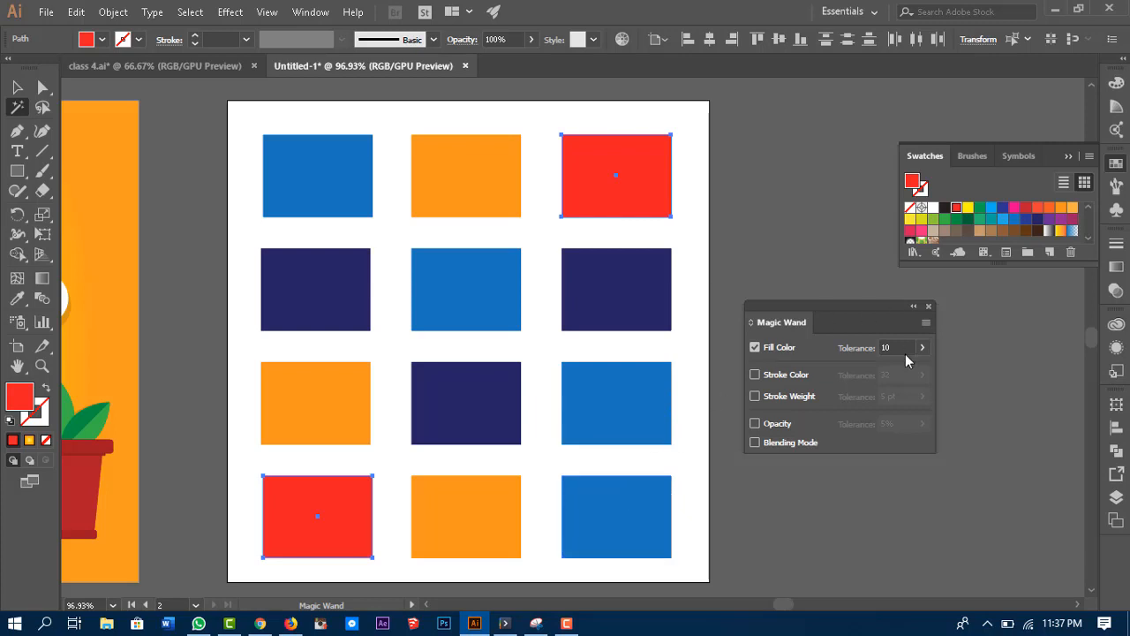
{"action": "double_click", "coordinate": [884, 348]}
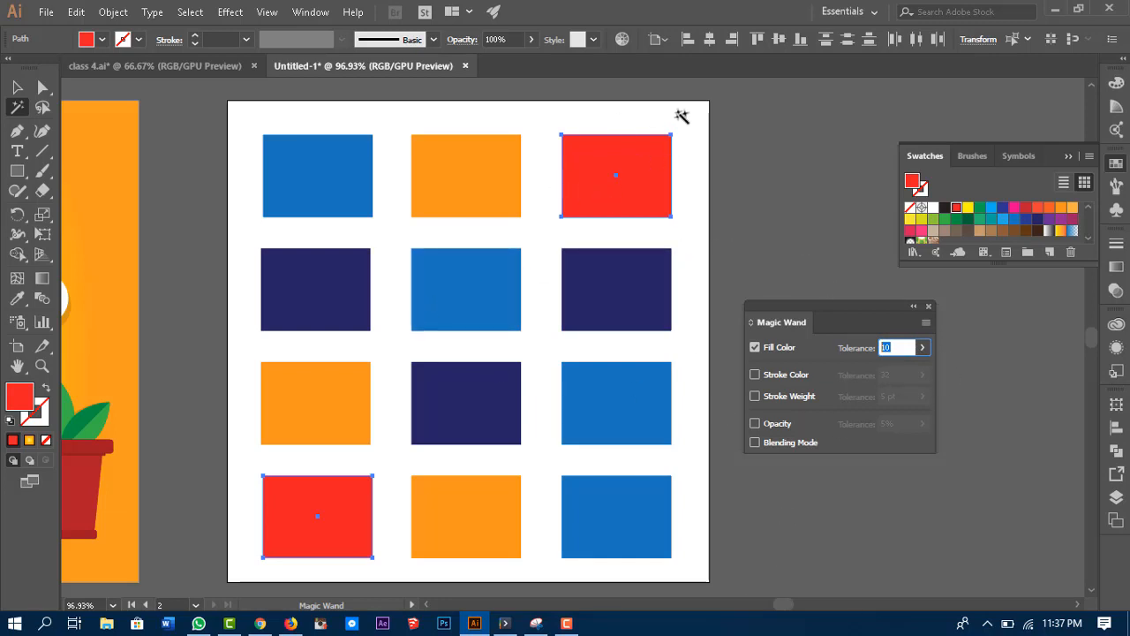
Recolor only the blue rectangle in the middle of the second row with a lighter orange-red fill and deselect it.
{"action": "left_click", "coordinate": [466, 301]}
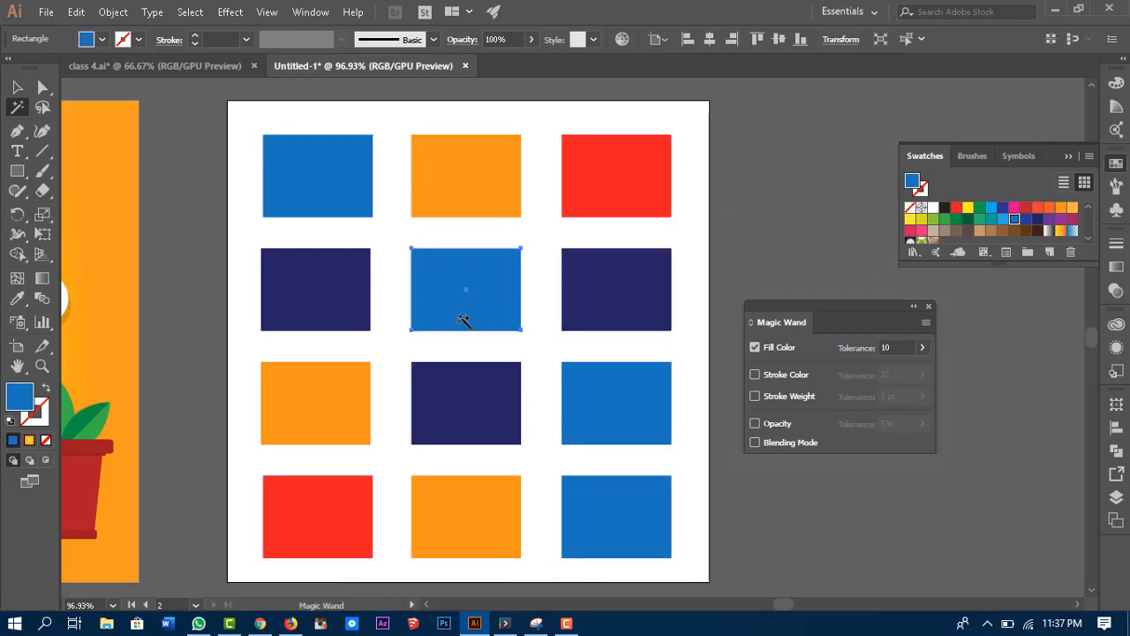
{"action": "key", "text": "v"}
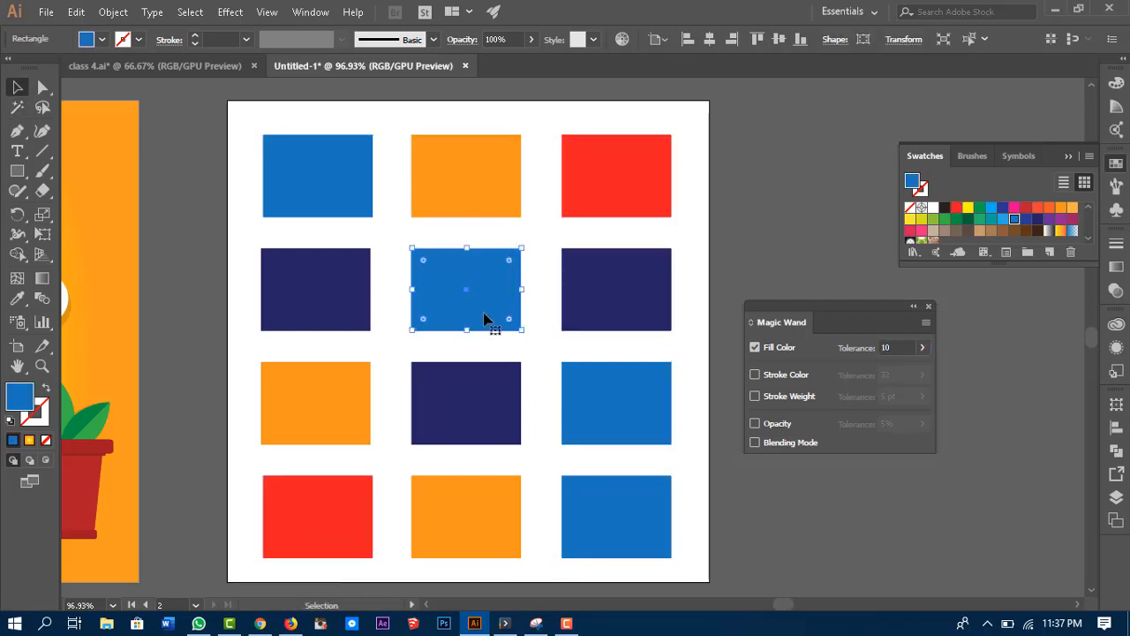
{"action": "left_click", "coordinate": [1039, 209]}
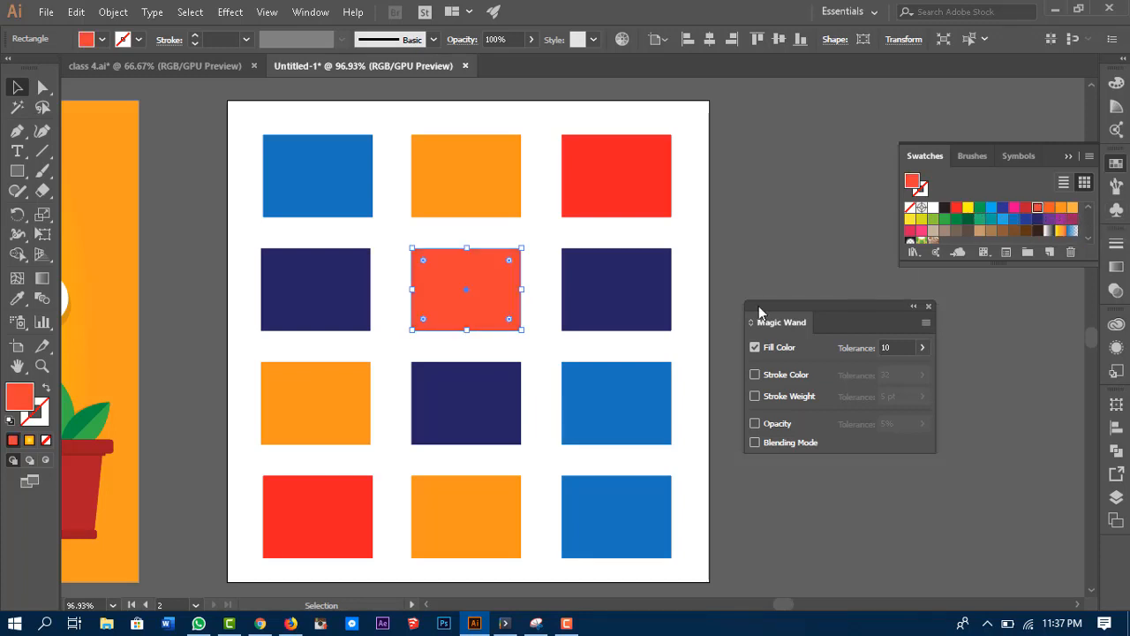
{"action": "left_click", "coordinate": [777, 214]}
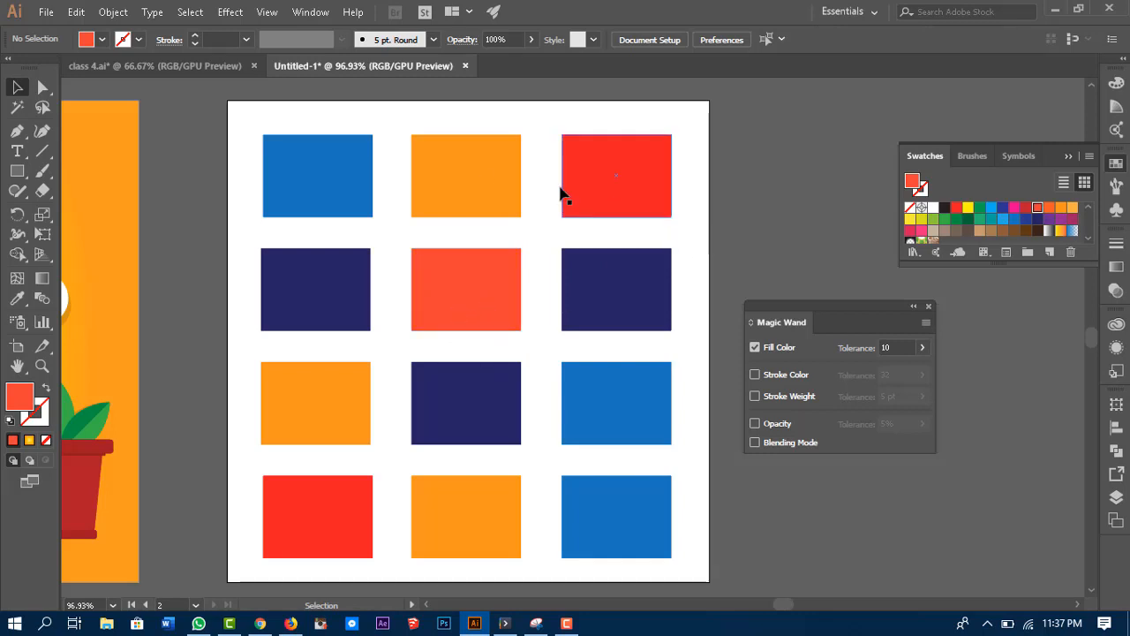
Set the Magic Wand's fill color tolerance to 32 and select objects similar to the red rectangle in the first row.
{"action": "left_click", "coordinate": [12, 110]}
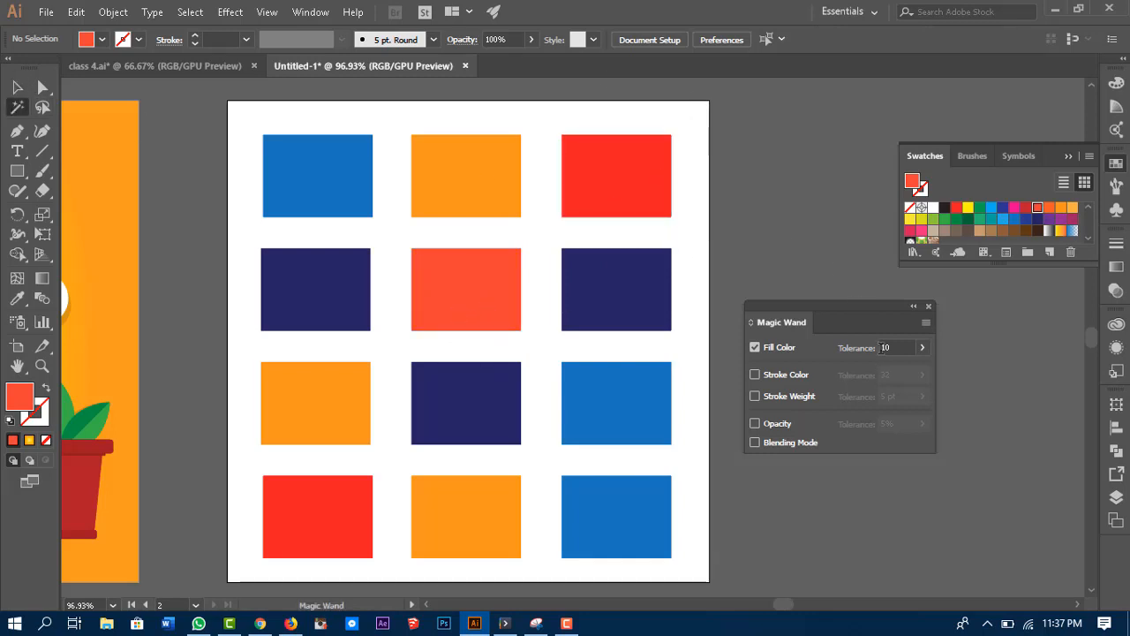
{"action": "left_click", "coordinate": [881, 348]}
{"action": "type", "text": "32"}
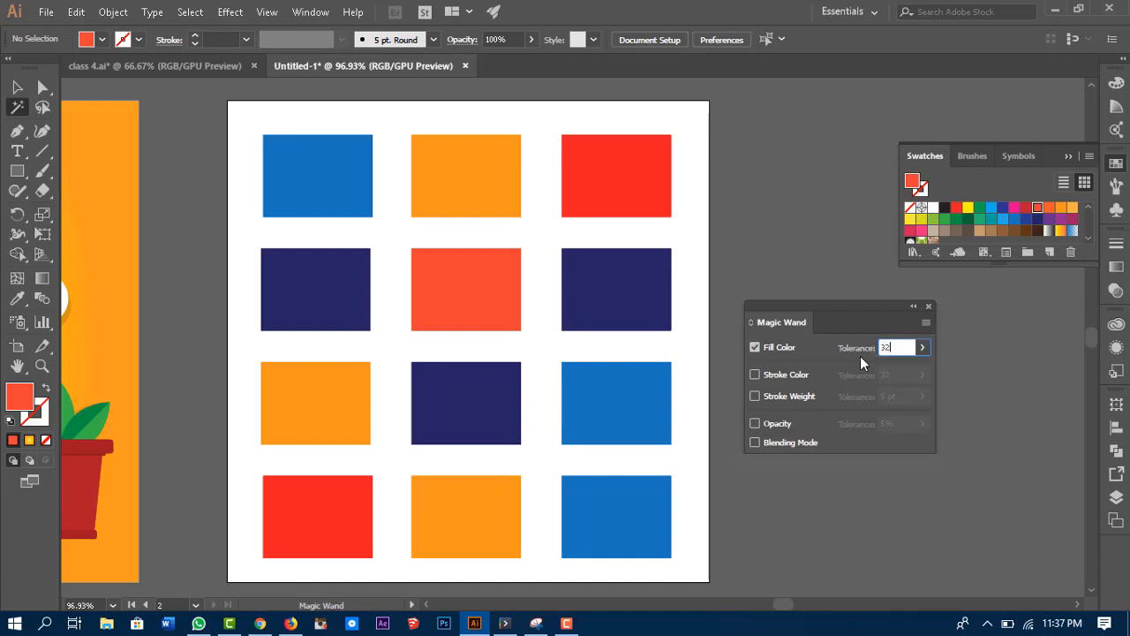
{"action": "key", "text": "Return"}
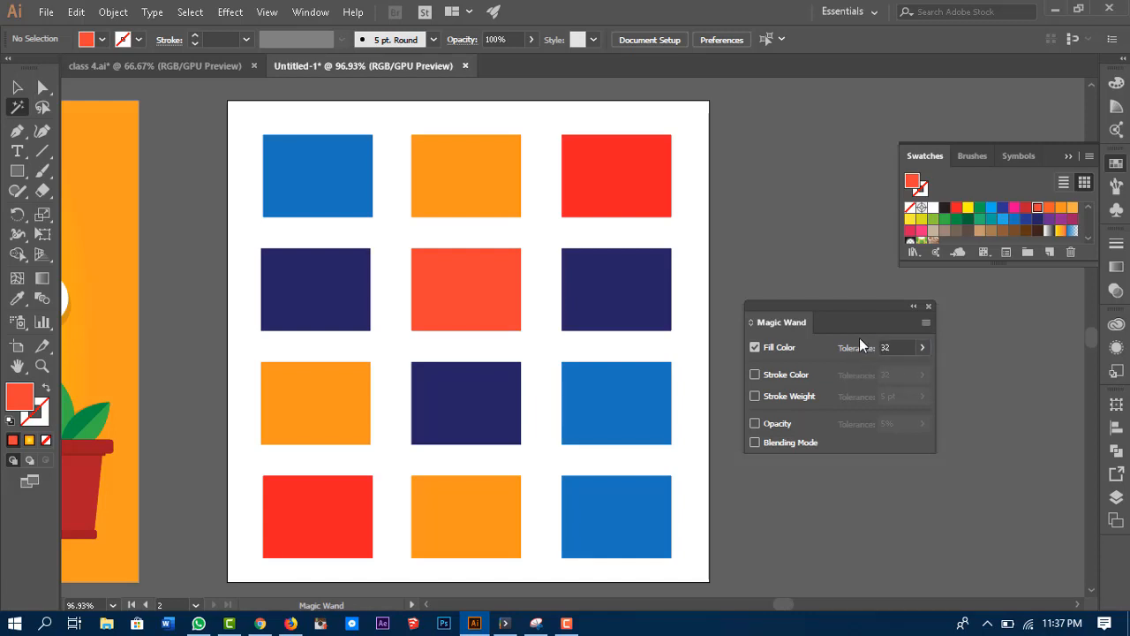
{"action": "left_click", "coordinate": [654, 175]}
{"action": "left_click", "coordinate": [646, 170]}
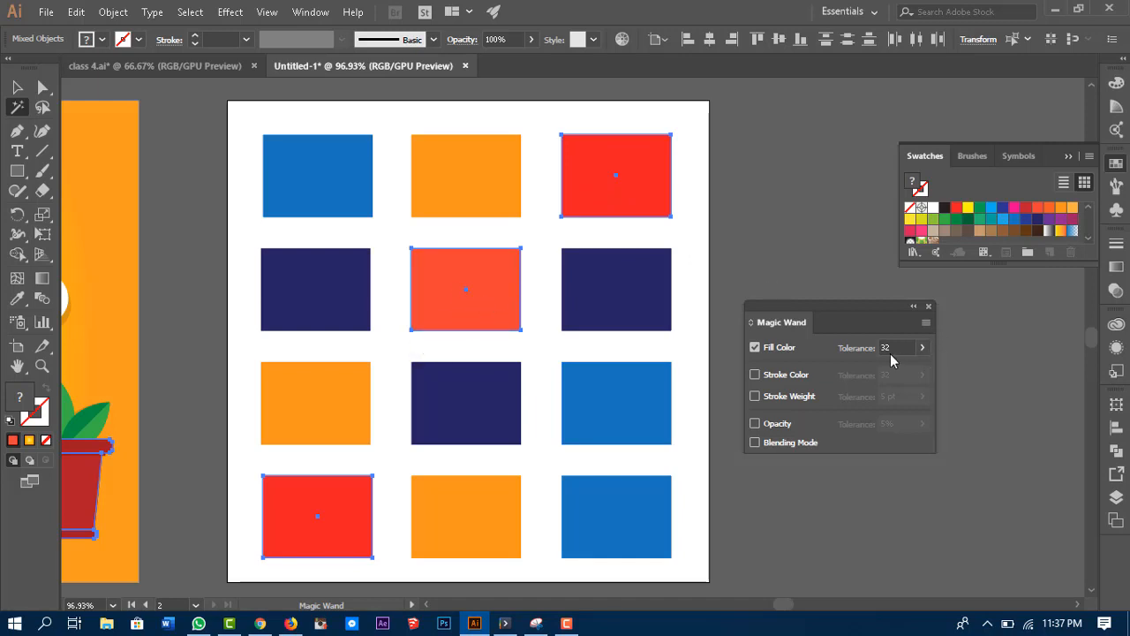
Set the fill color tolerance to 20 and reselect objects matching the red rectangle in the first row.
{"action": "left_click_drag", "start_coordinate": [892, 346], "coordinate": [881, 347]}
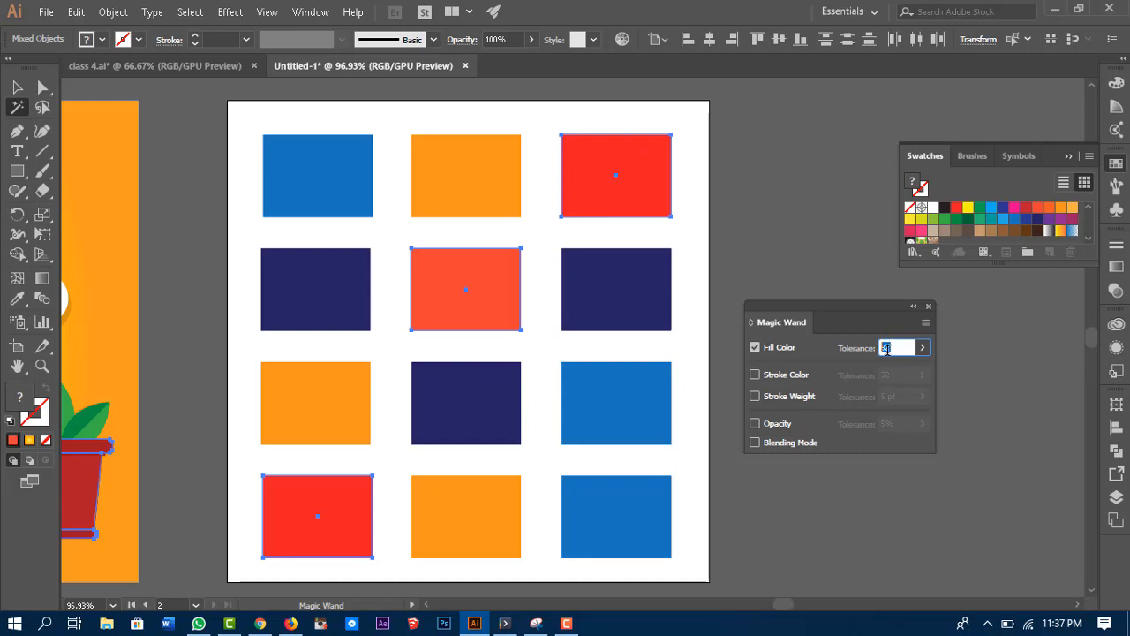
{"action": "type", "text": "2"}
{"action": "key", "text": "Return"}
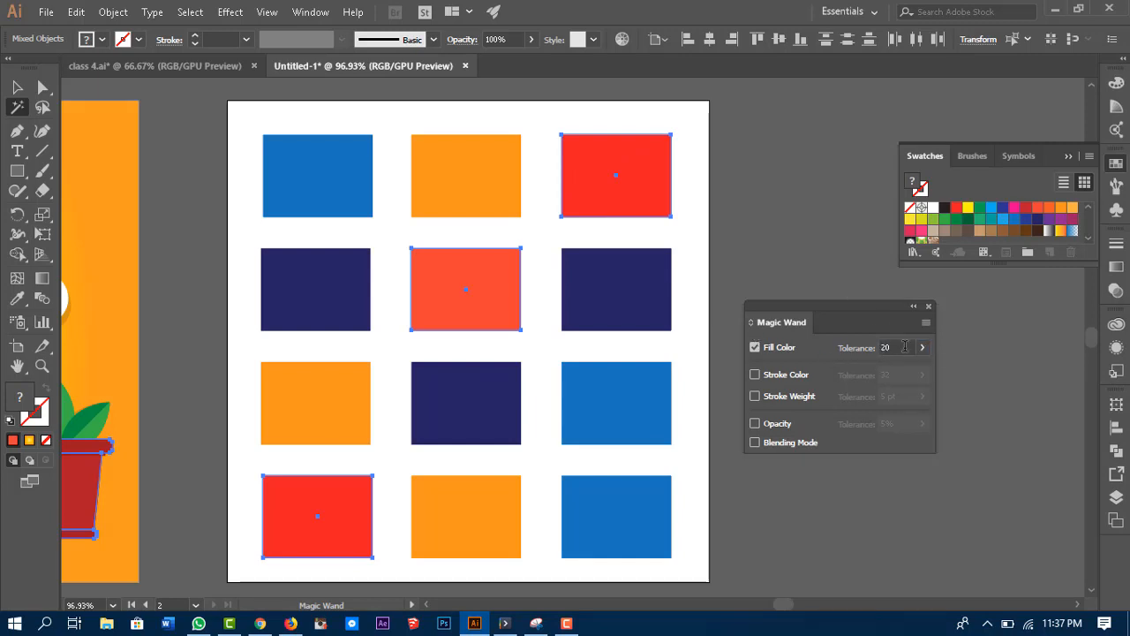
{"action": "left_click", "coordinate": [624, 176]}
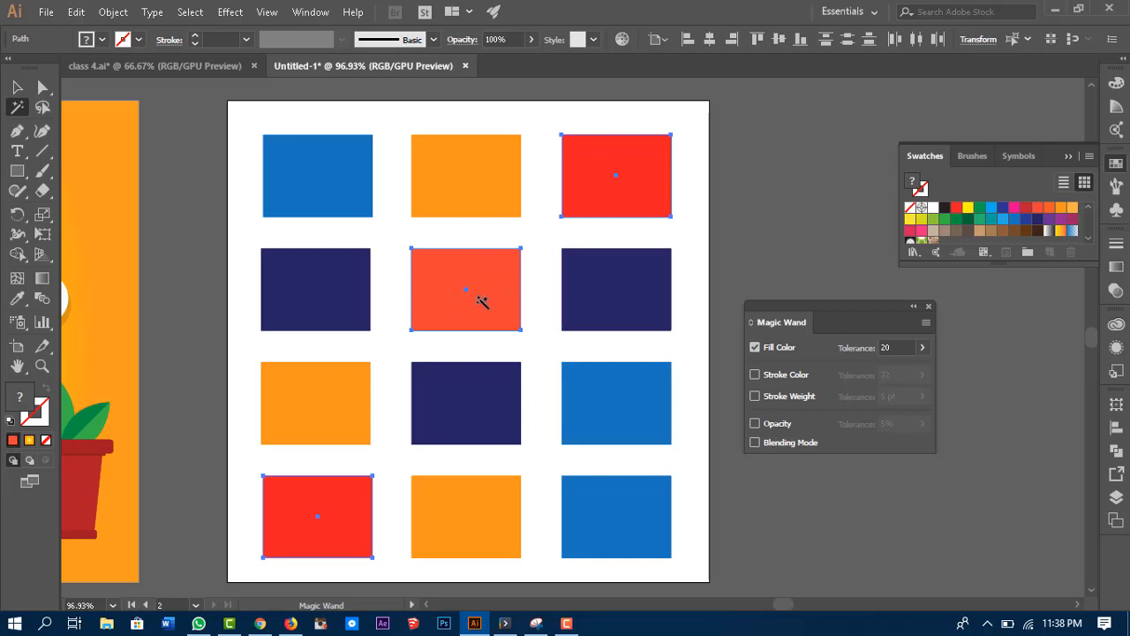
Set the fill color tolerance to 10 and select only the rectangles matching the first row's red fill.
{"action": "left_click", "coordinate": [890, 347]}
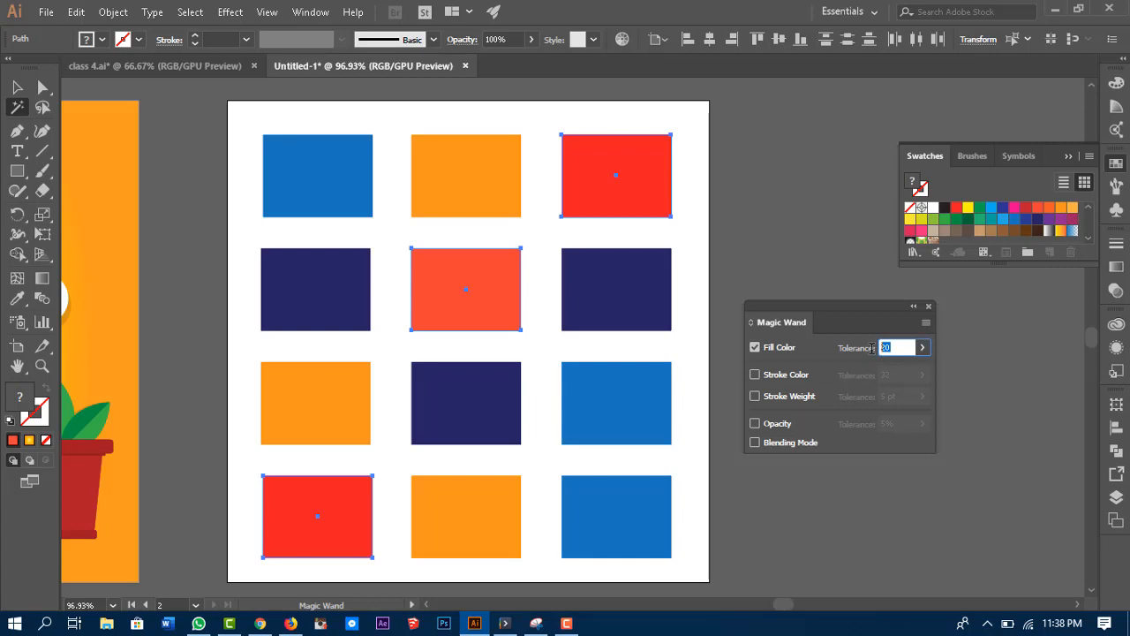
{"action": "type", "text": "10"}
{"action": "key", "text": "Return"}
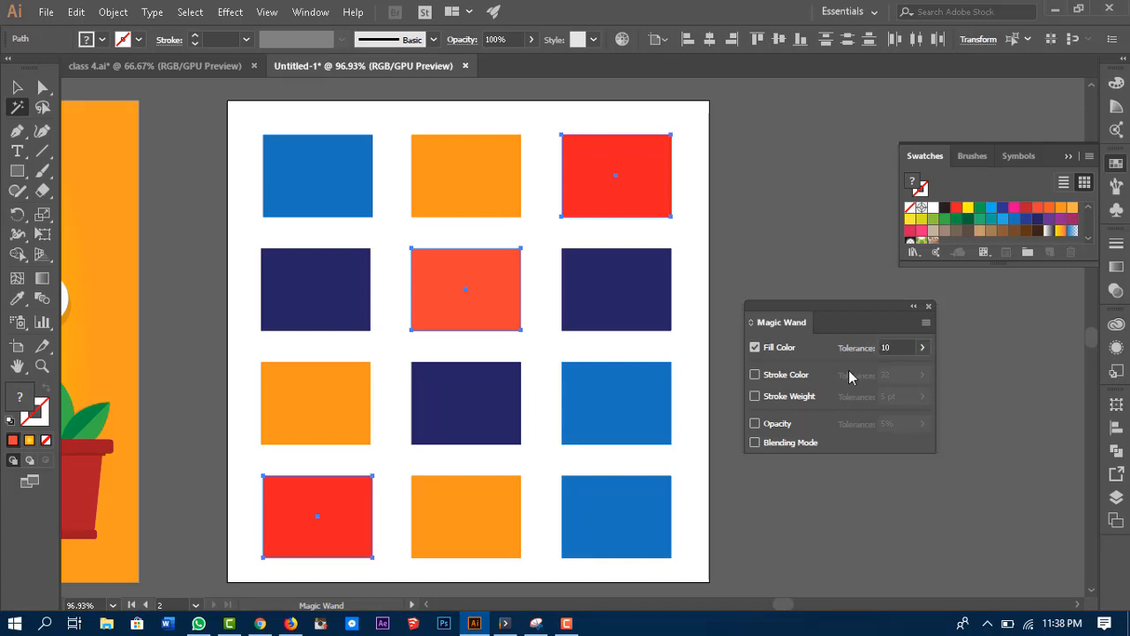
{"action": "left_click", "coordinate": [642, 174]}
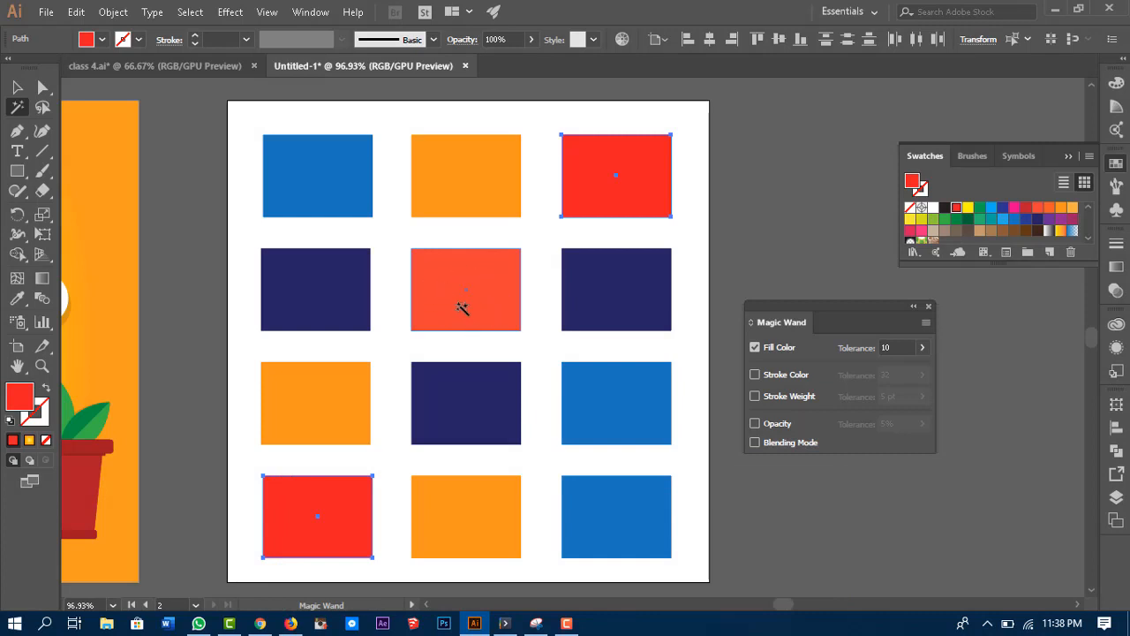
{"action": "left_click", "coordinate": [887, 347]}
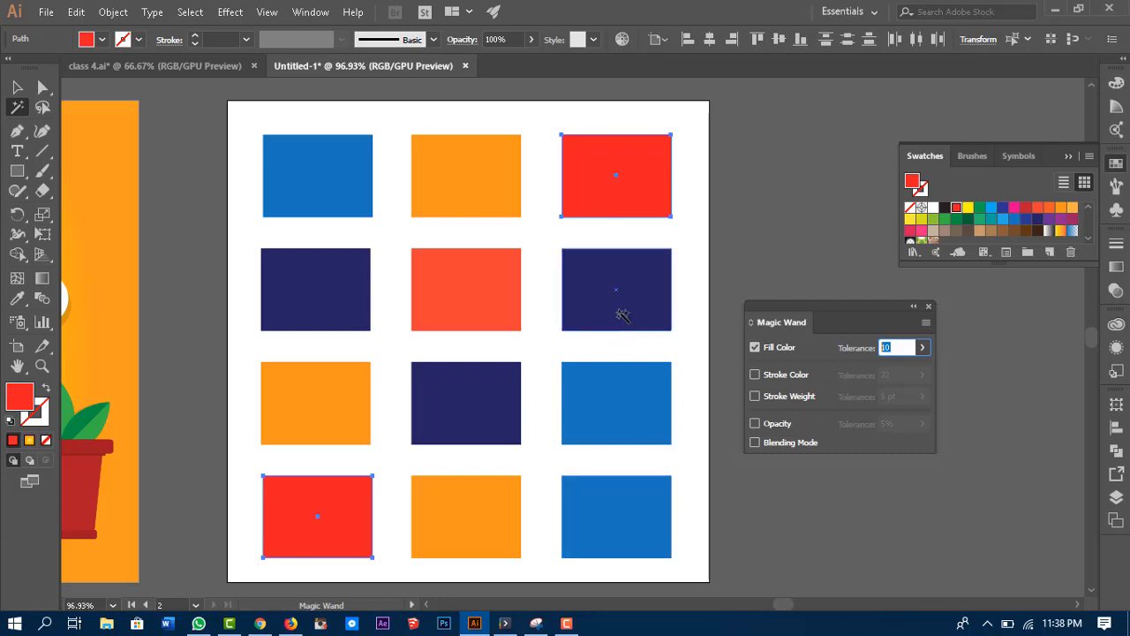
Select the navy rectangles with the Magic Wand and set the fill color tolerance to 50.
{"action": "left_click", "coordinate": [621, 314]}
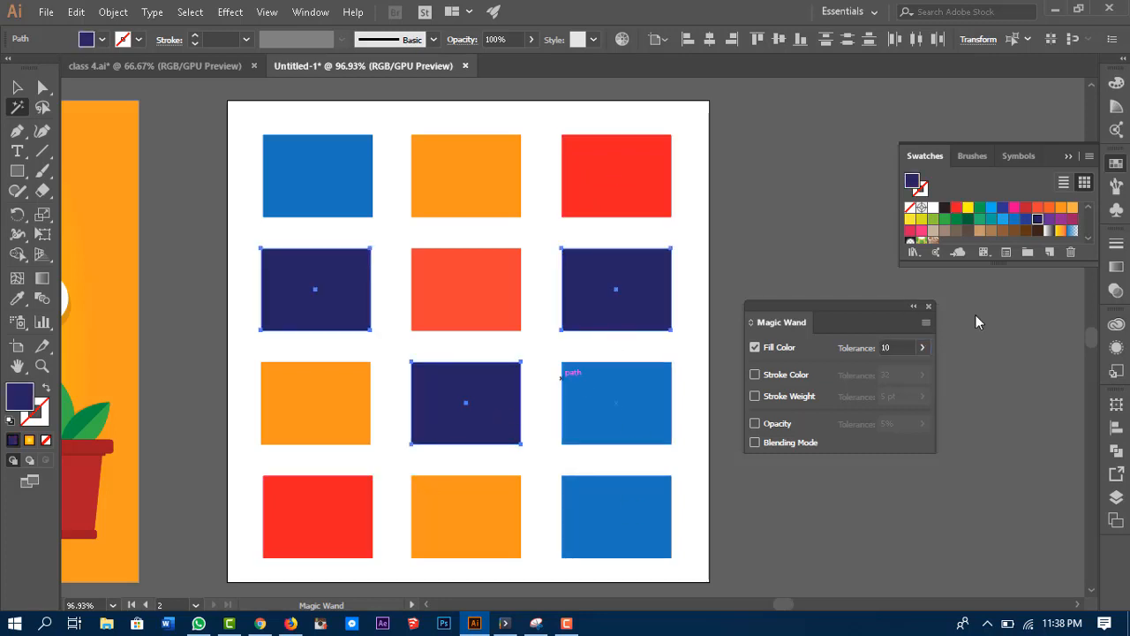
{"action": "left_click", "coordinate": [900, 345]}
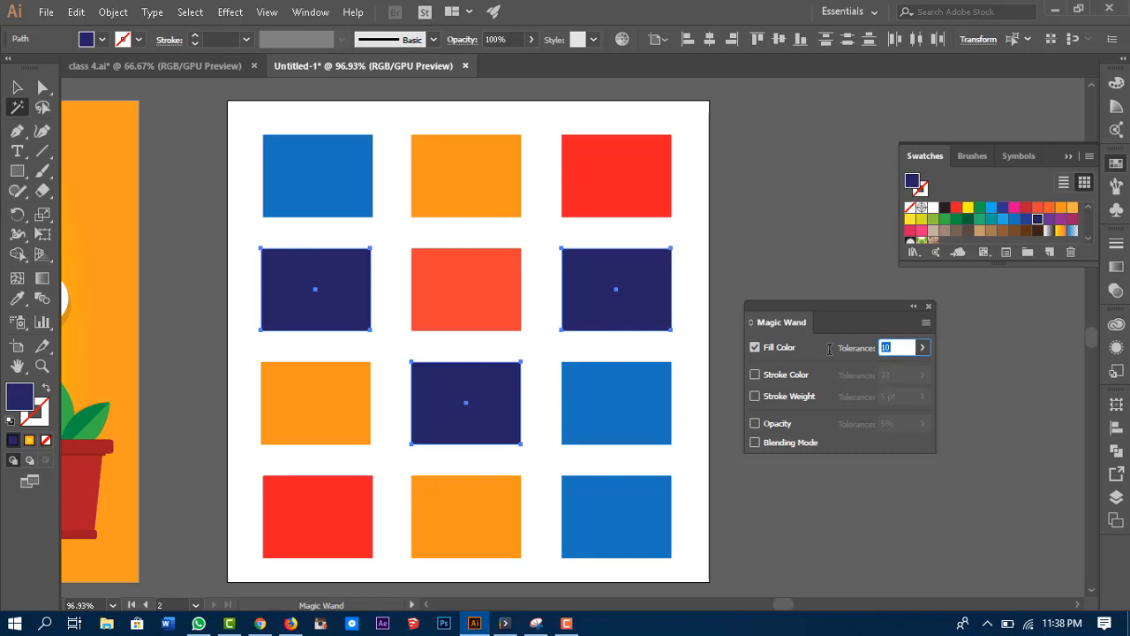
{"action": "type", "text": "5"}
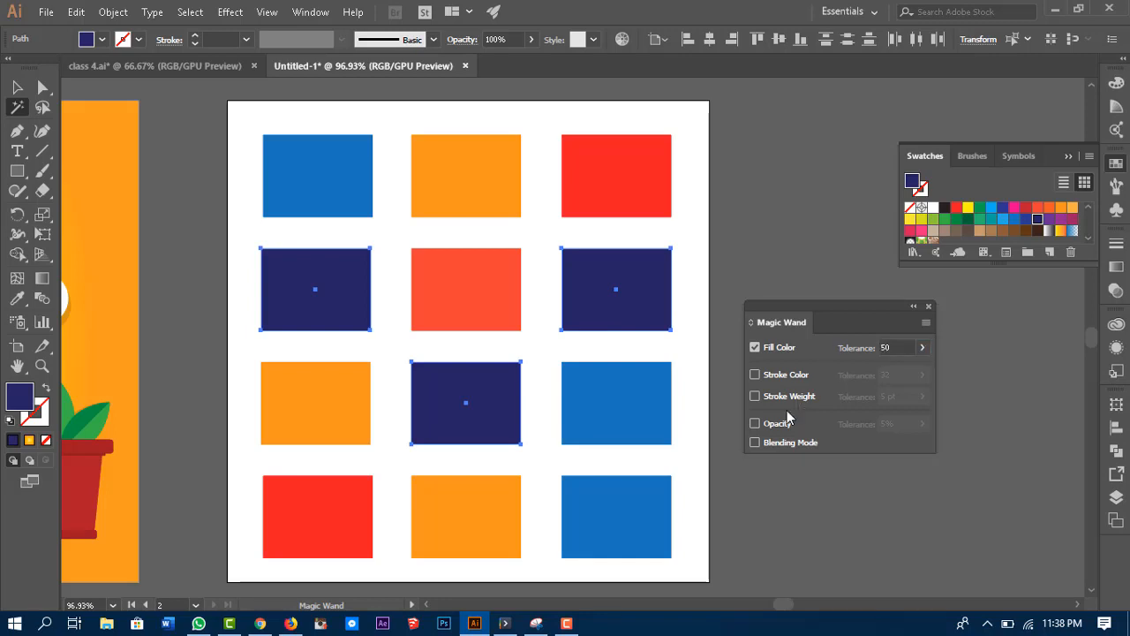
Select objects similar to the second row's navy rectangle, set the Magic Wand's fill color tolerance to 10, and reselect only the navy rectangles.
{"action": "left_click", "coordinate": [658, 301]}
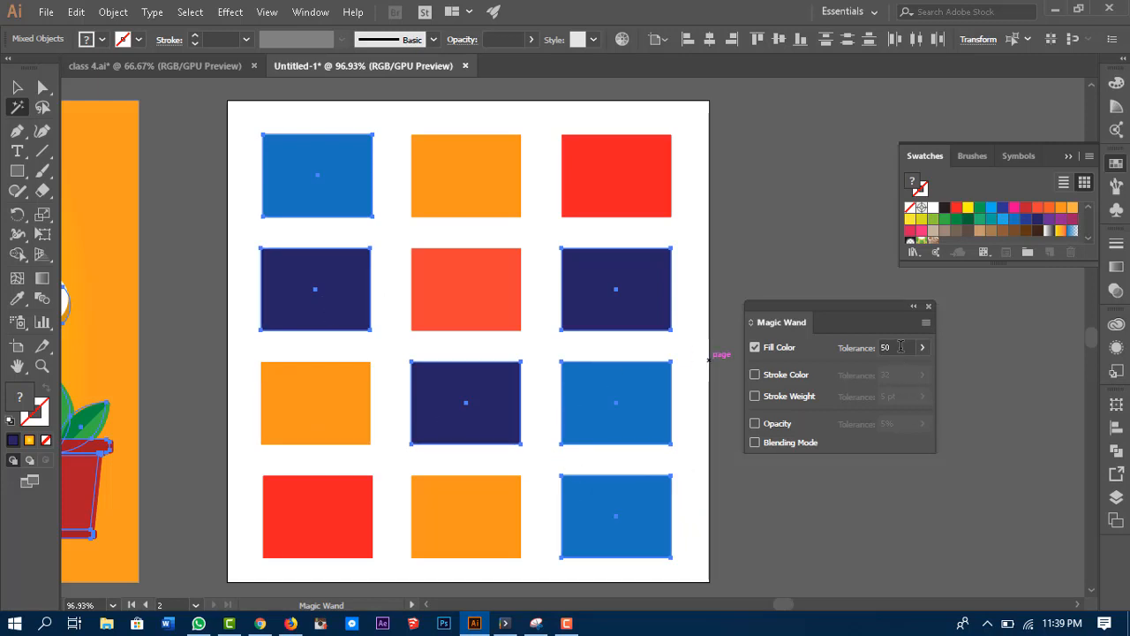
{"action": "left_click_drag", "start_coordinate": [901, 346], "coordinate": [880, 346]}
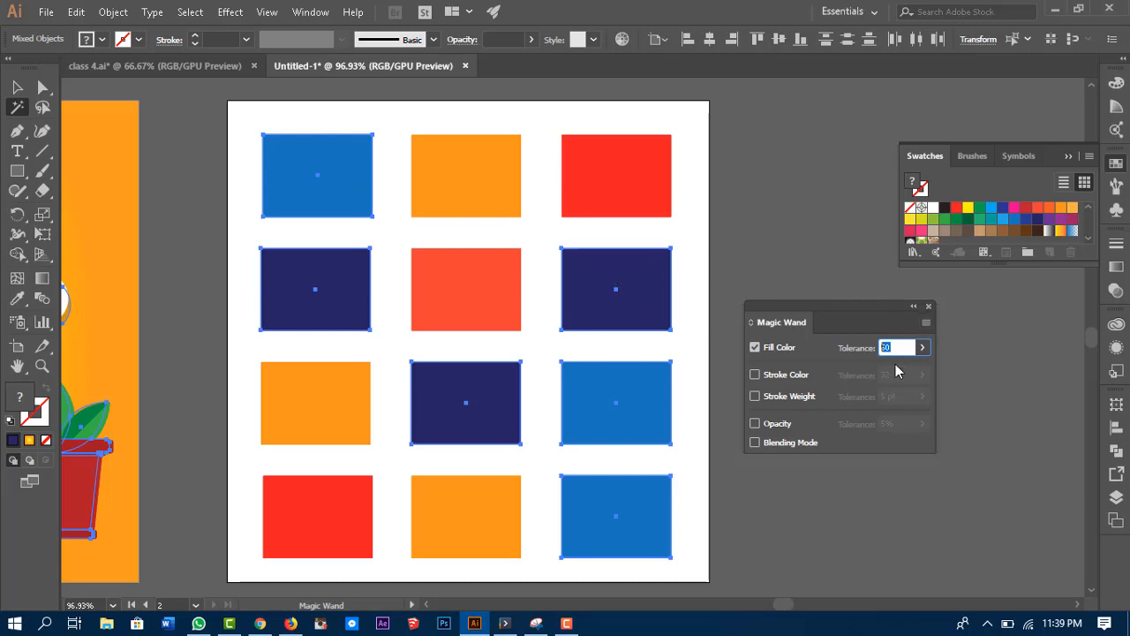
{"action": "type", "text": "10"}
{"action": "key", "text": "Return"}
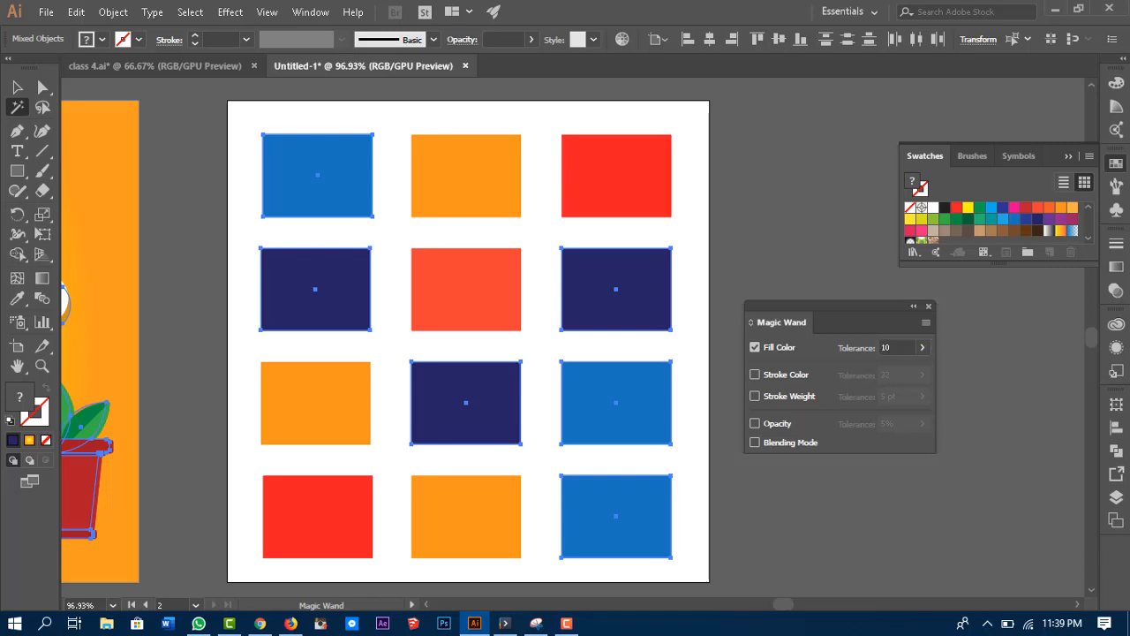
{"action": "left_click", "coordinate": [649, 284]}
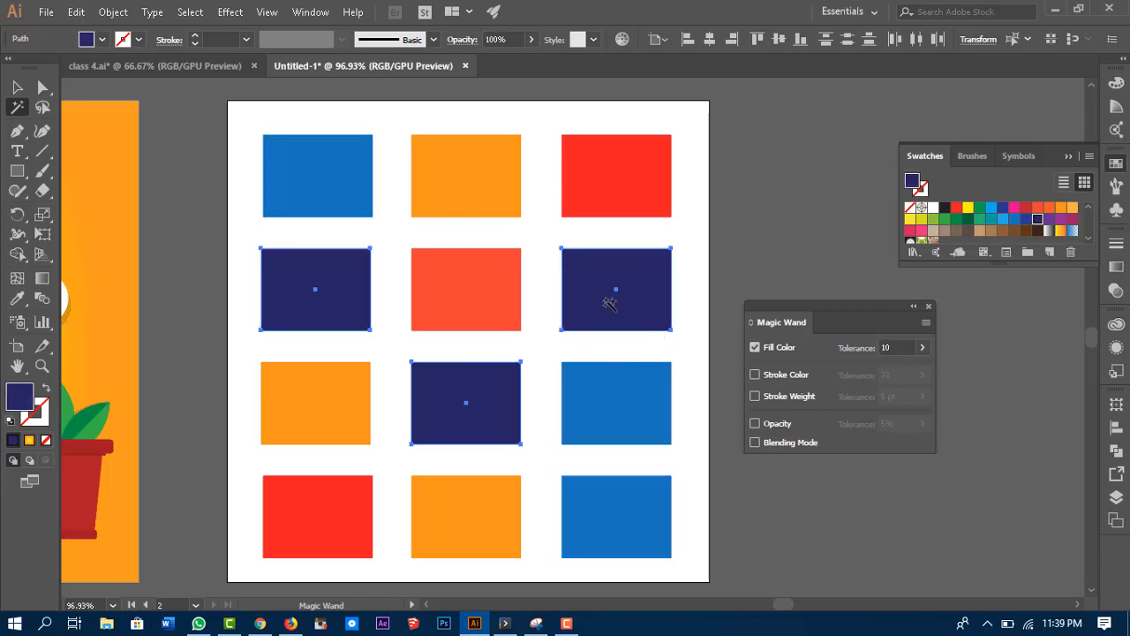
{"action": "left_click", "coordinate": [906, 347]}
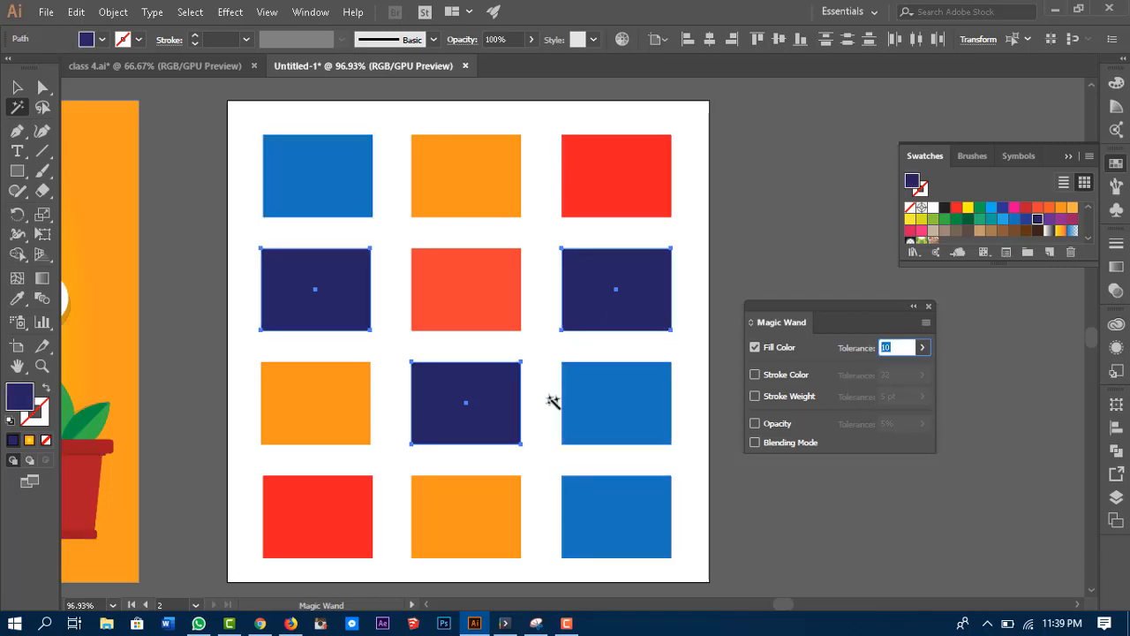
{"action": "left_click", "coordinate": [591, 294]}
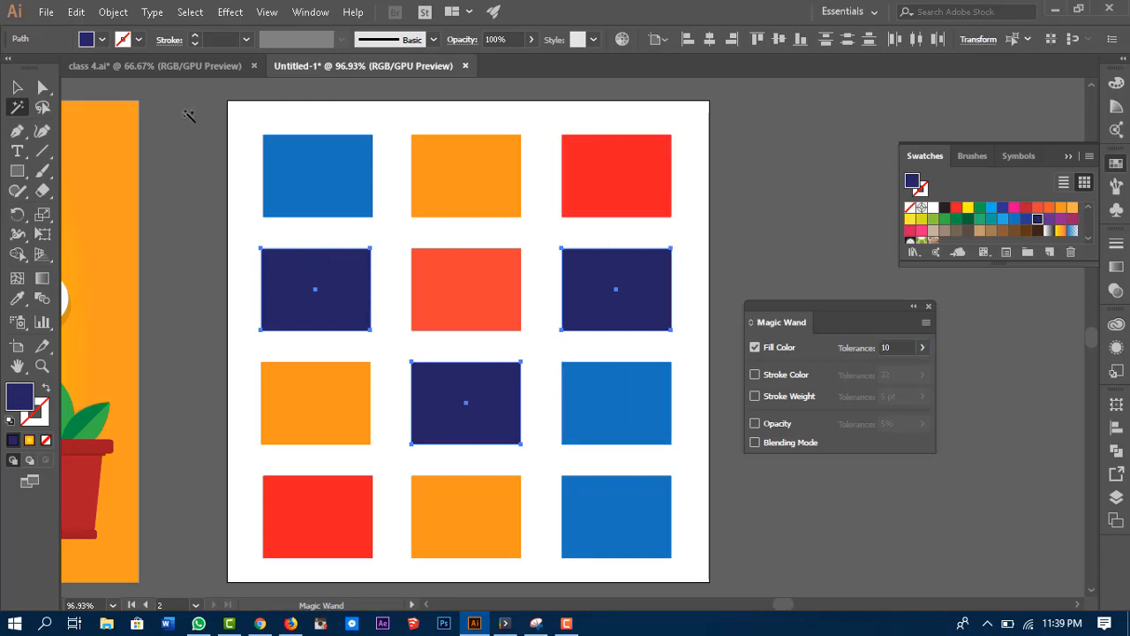
Recolor the selected navy rectangles with yellow, then blue, and finally dark green, and deselect them.
{"action": "left_click", "coordinate": [968, 209]}
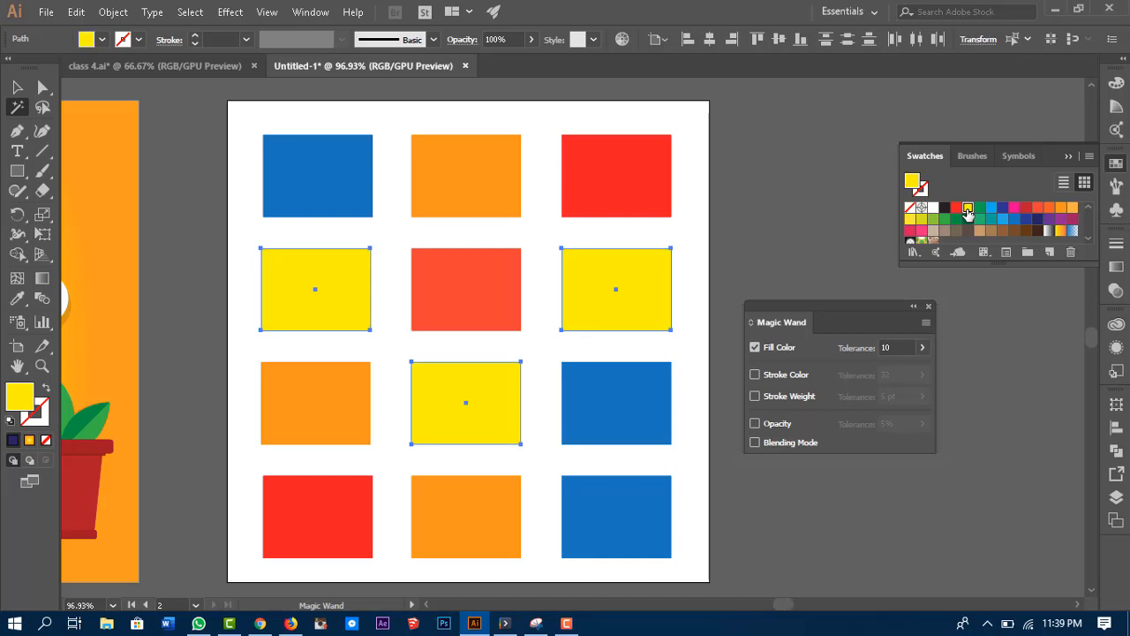
{"action": "left_click", "coordinate": [1005, 208]}
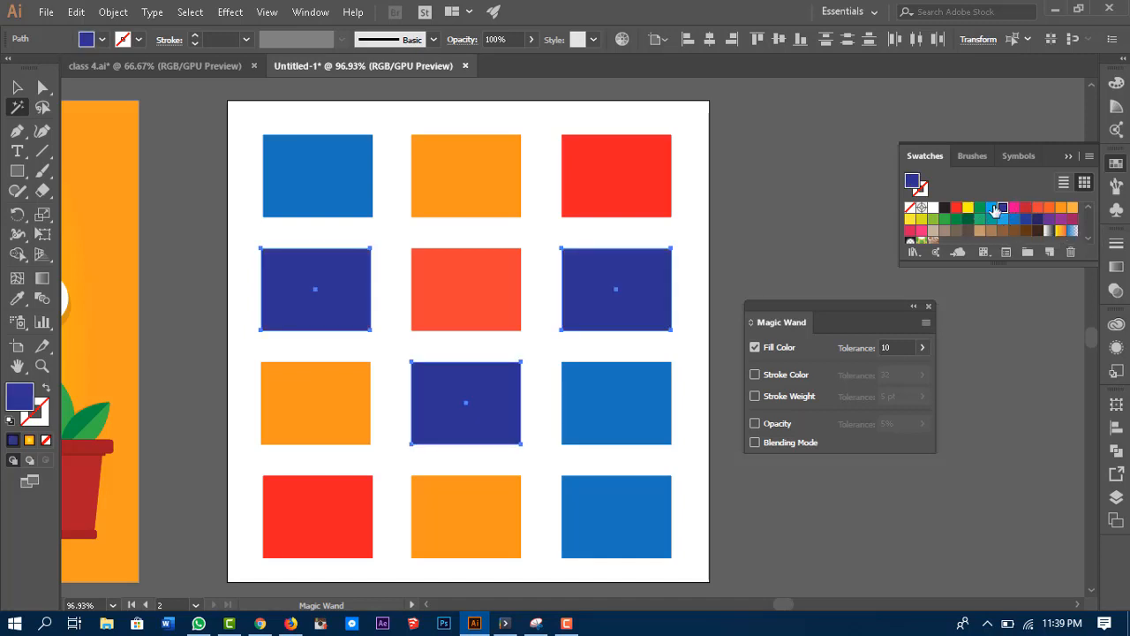
{"action": "left_click", "coordinate": [969, 219]}
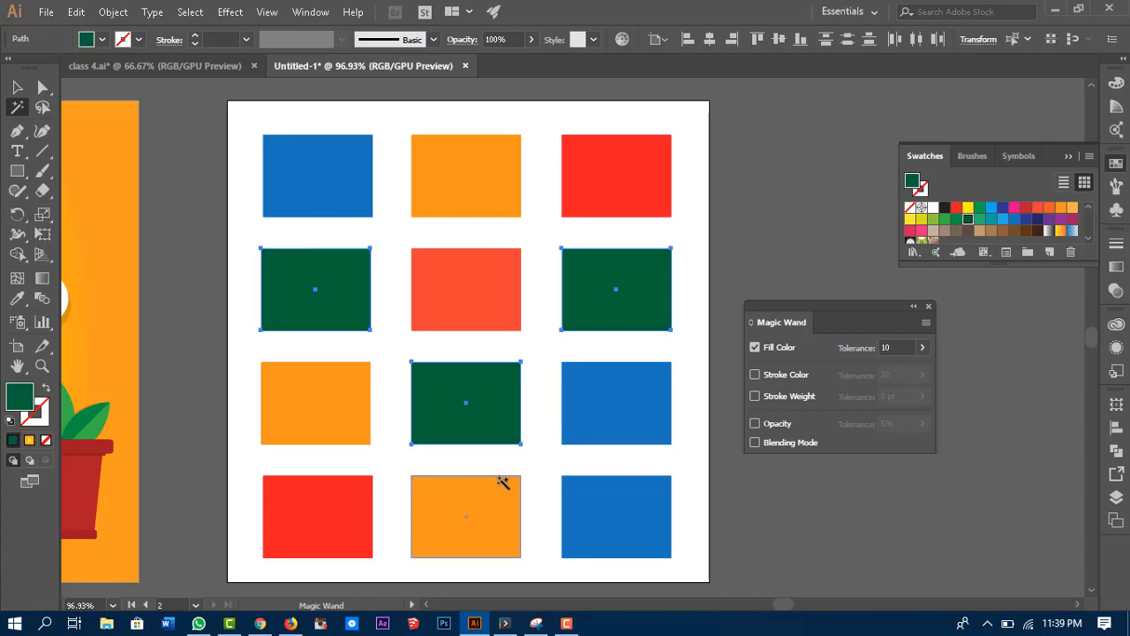
{"action": "key", "text": "v"}
{"action": "left_click", "coordinate": [796, 180]}
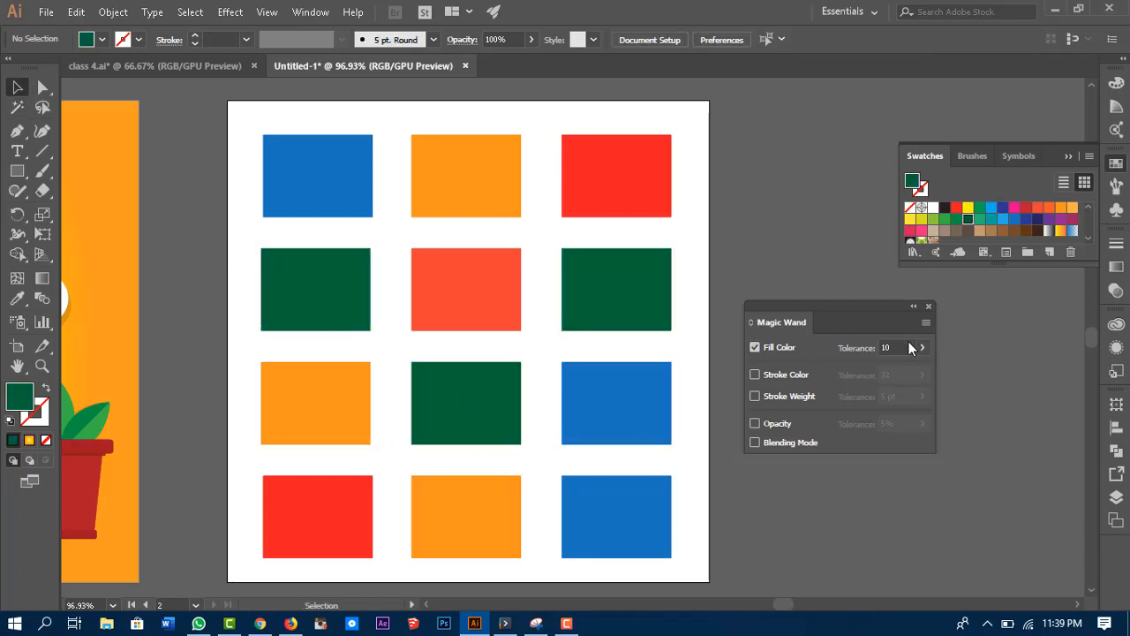
Enable Stroke Color matching for the Magic Wand, select all twelve rectangles, and clear the selection.
{"action": "left_click", "coordinate": [881, 347]}
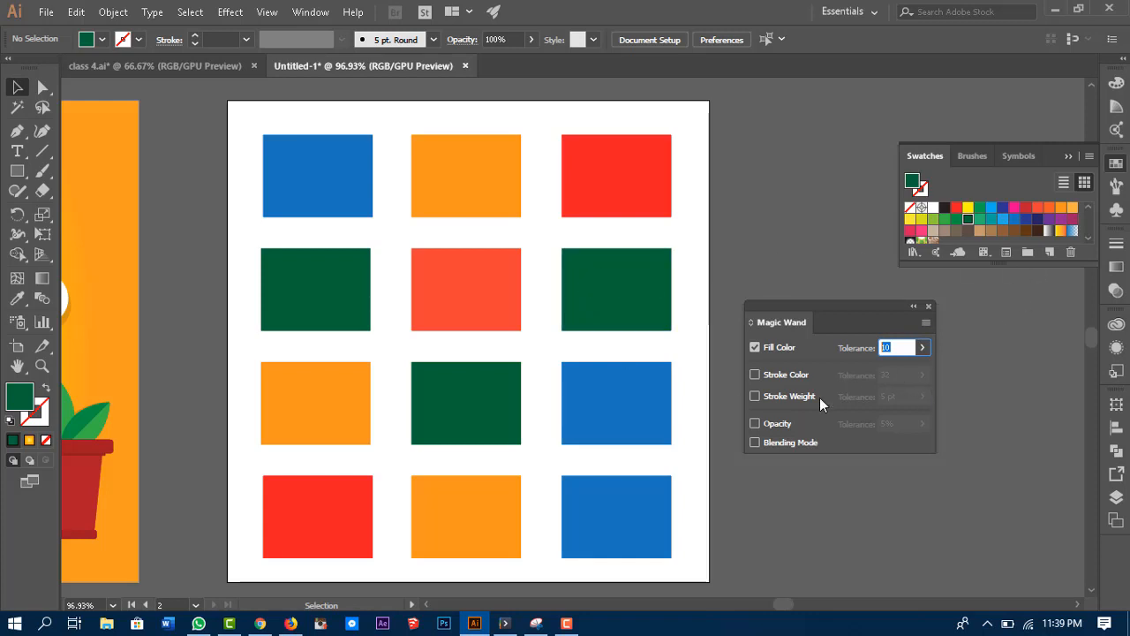
{"action": "left_click", "coordinate": [756, 375]}
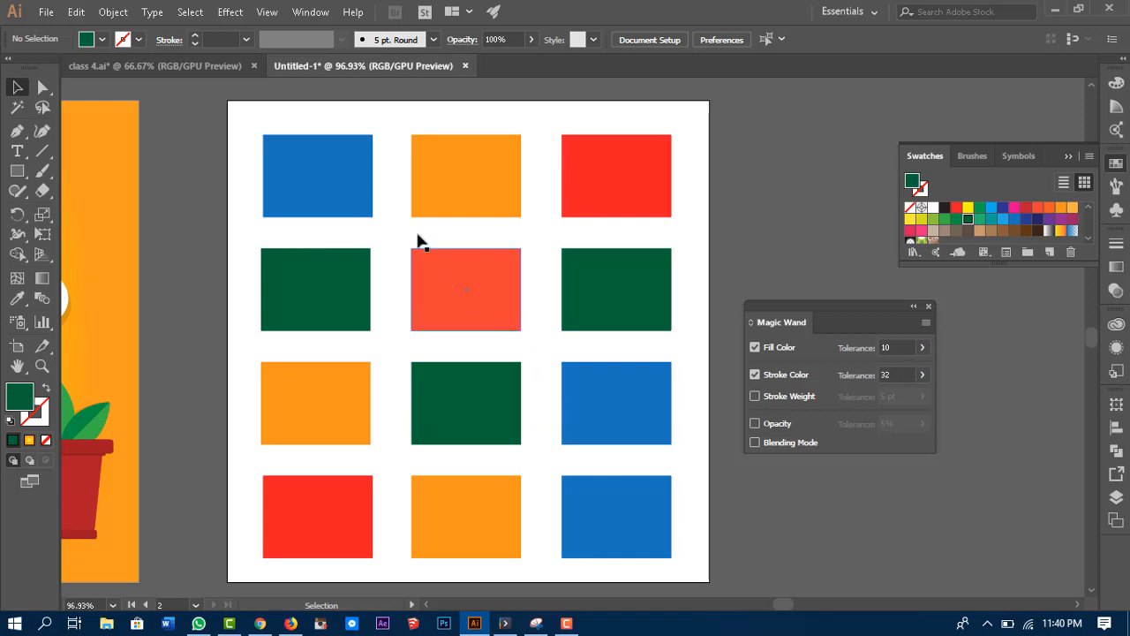
{"action": "left_click_drag", "start_coordinate": [239, 112], "coordinate": [697, 563]}
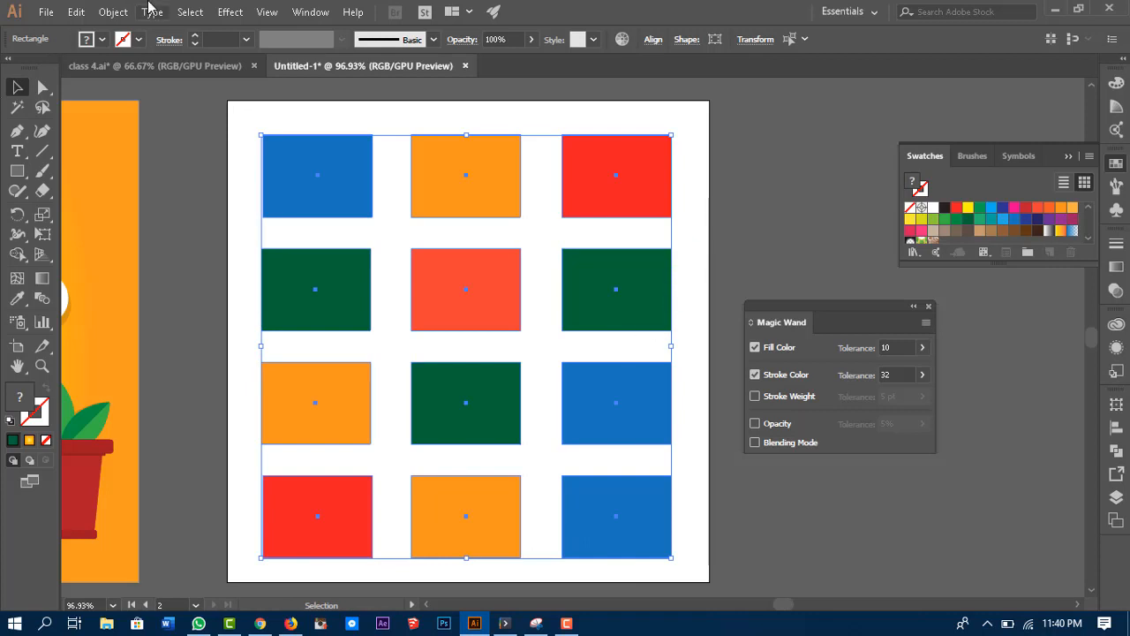
{"action": "left_click", "coordinate": [777, 196]}
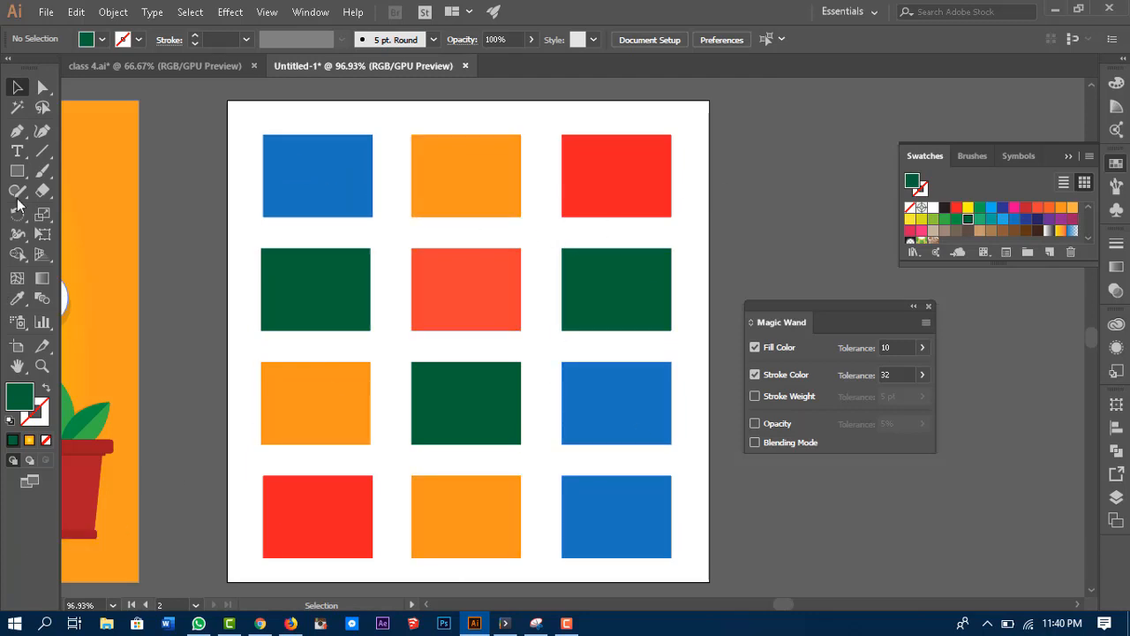
Select the red rectangles with the Magic Wand and convert their fills into 10 pt red outlines.
{"action": "left_click", "coordinate": [17, 107]}
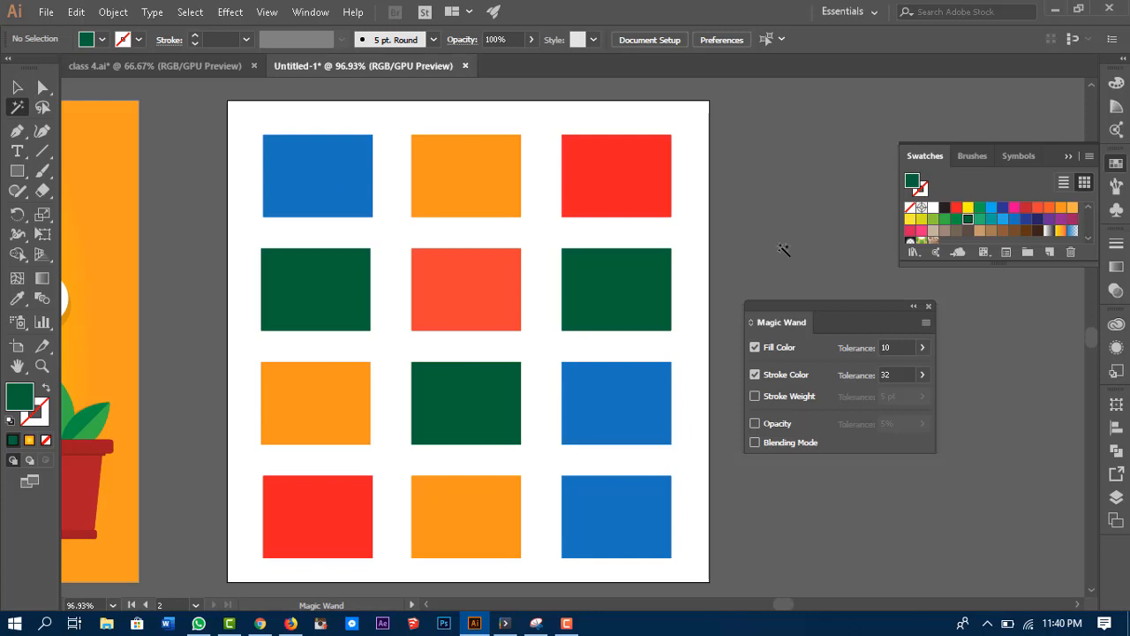
{"action": "left_click", "coordinate": [626, 174]}
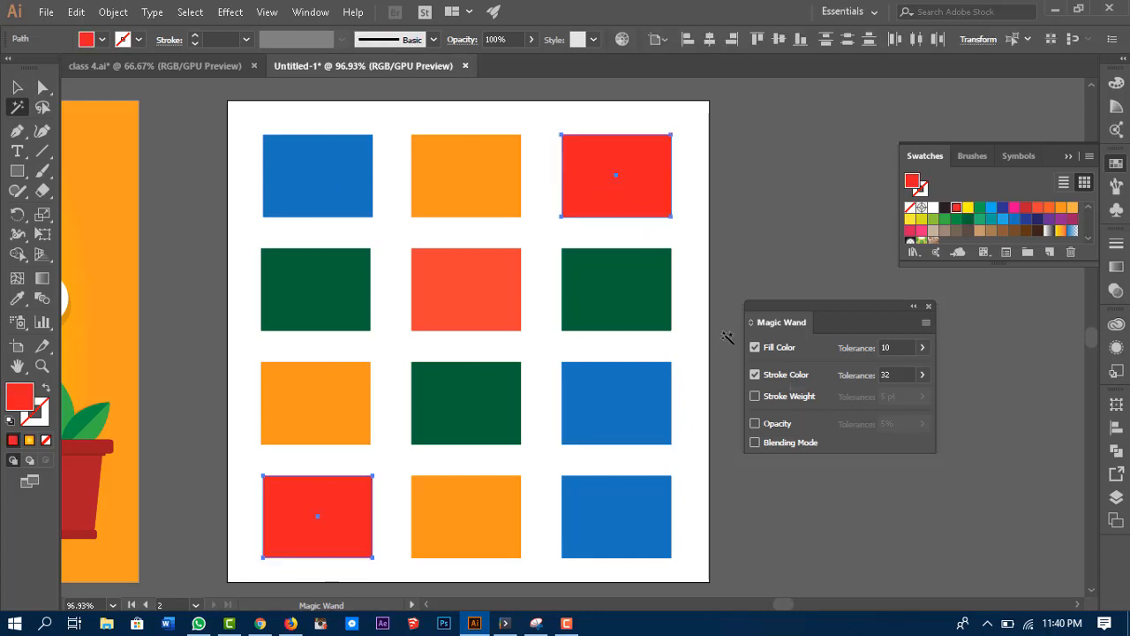
{"action": "key", "text": "Delete"}
{"action": "key", "text": "shift+x"}
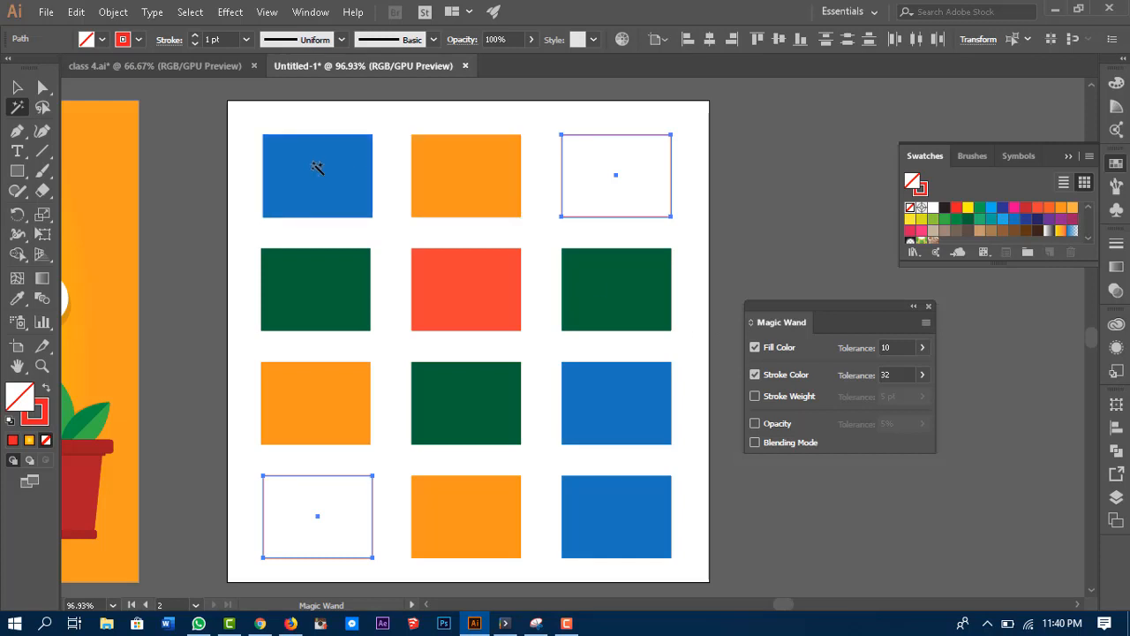
{"action": "left_click", "coordinate": [196, 35]}
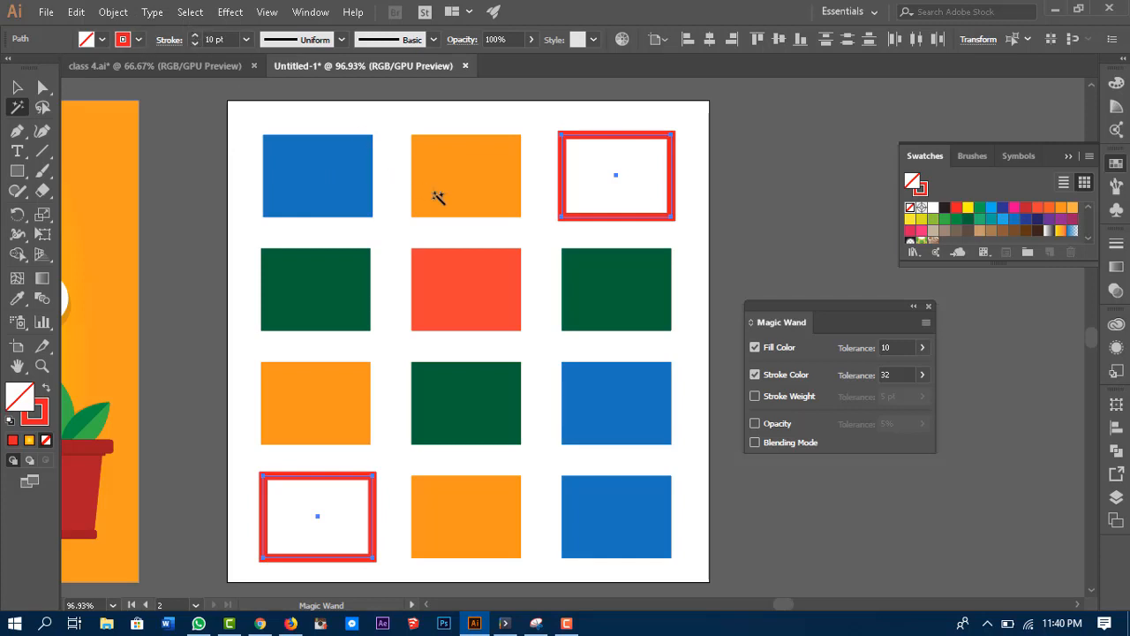
Select the orange rectangles with the Magic Wand, swap their fill to the stroke, and thicken the outlines.
{"action": "left_click", "coordinate": [438, 197]}
{"action": "key", "text": "shift+x"}
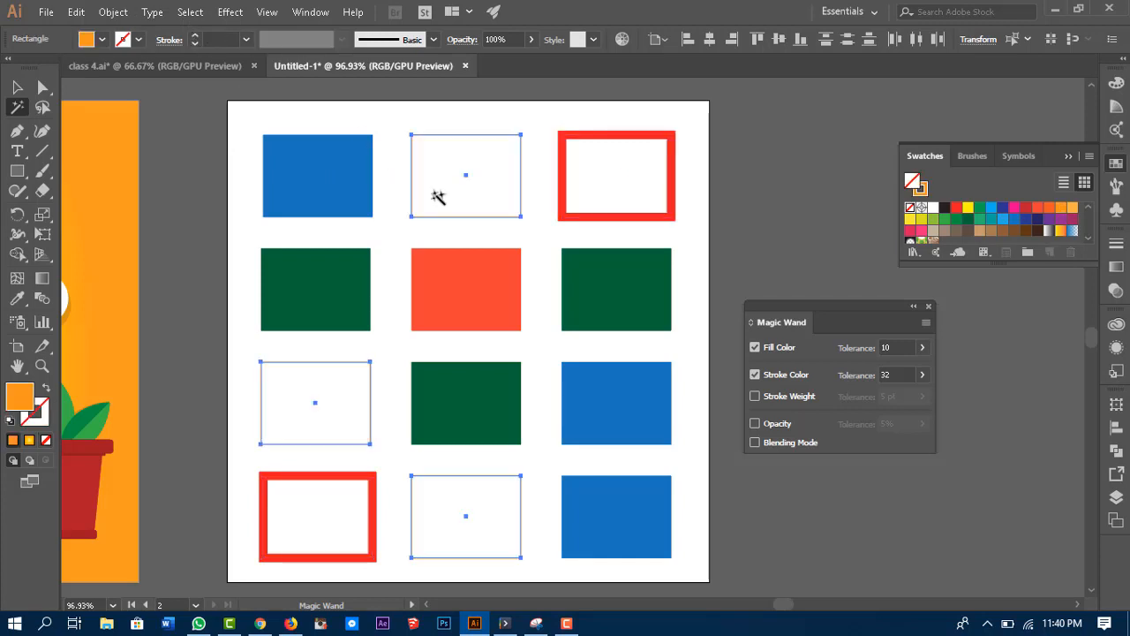
{"action": "left_click", "coordinate": [194, 36]}
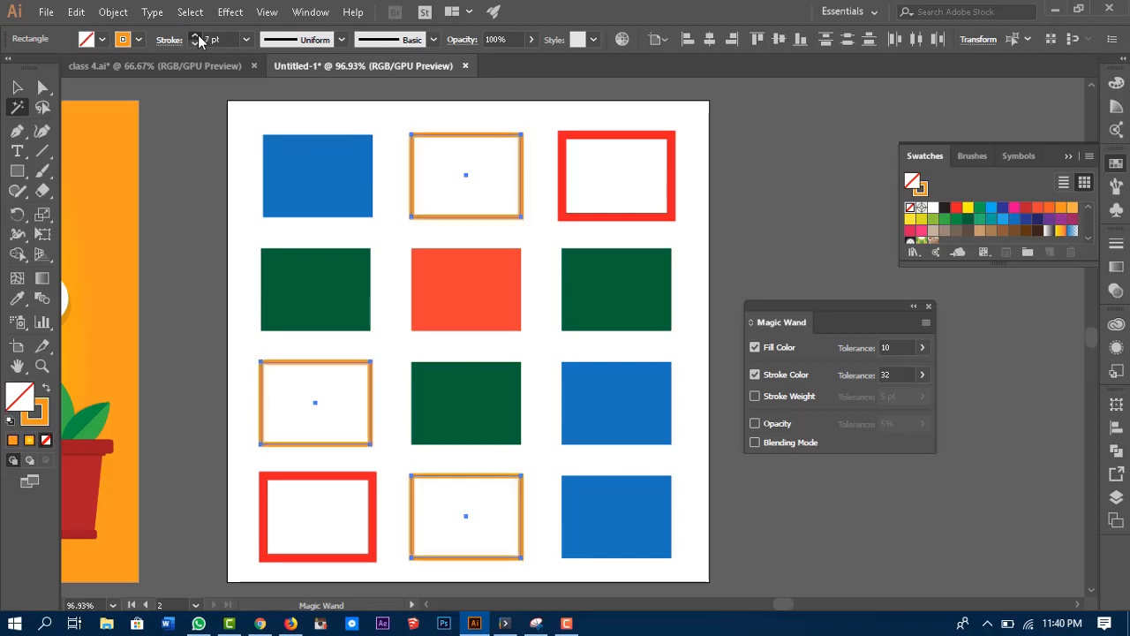
Select the blue rectangles with the Magic Wand and convert their fills into 12 pt blue outlines.
{"action": "left_click", "coordinate": [315, 176]}
{"action": "key", "text": "shift+x"}
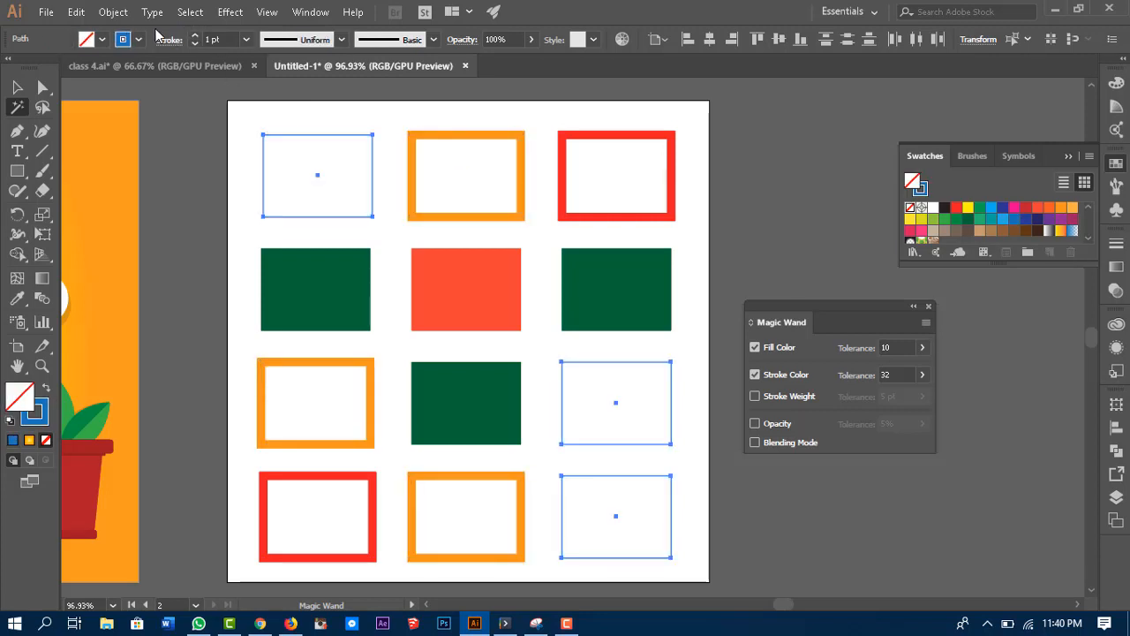
{"action": "left_click", "coordinate": [196, 40]}
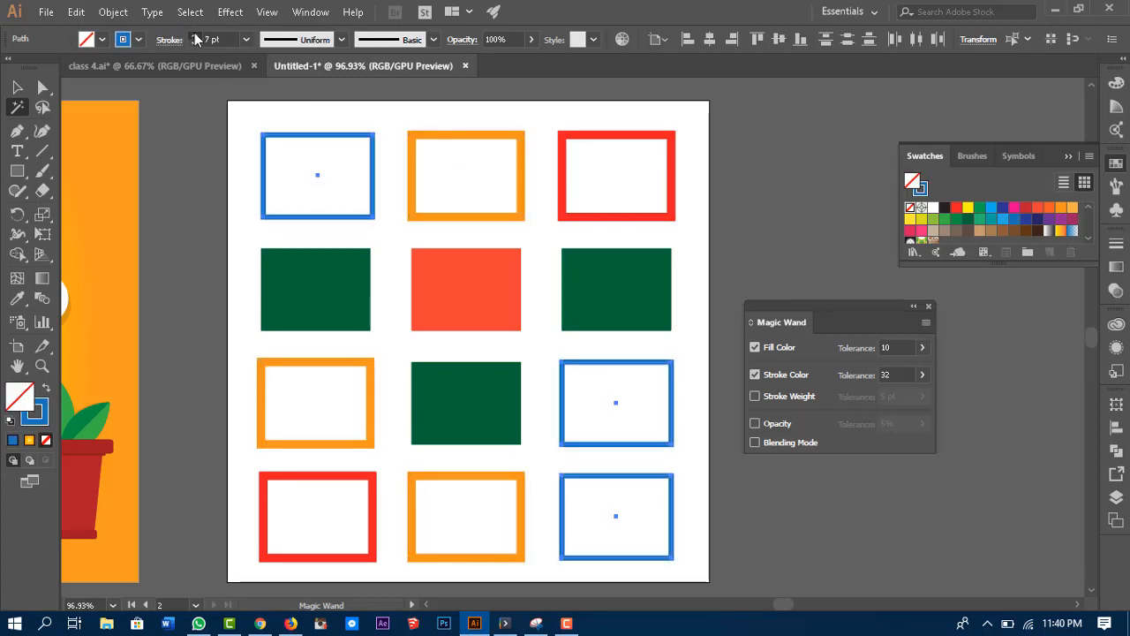
Select the dark green rectangles with the Magic Wand, swap their fill to the stroke, and thicken the outlines.
{"action": "left_click", "coordinate": [352, 271]}
{"action": "key", "text": "shift+x"}
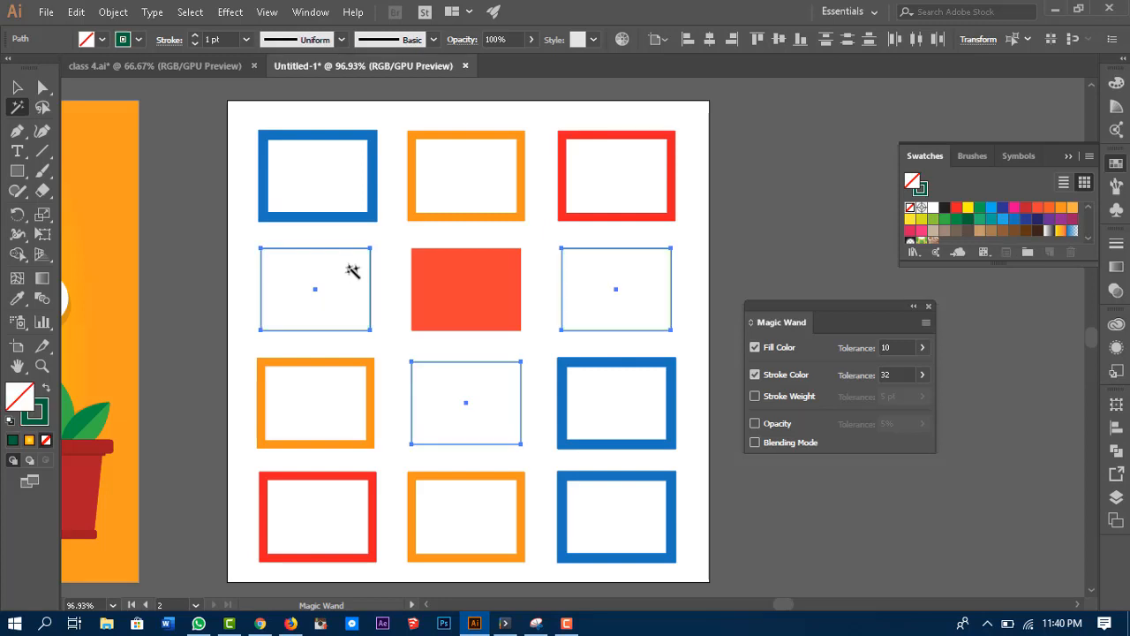
{"action": "left_click", "coordinate": [196, 37]}
Convert the orange-red rectangle in the second row into an 8 pt outline and deselect it.
{"action": "left_click", "coordinate": [479, 296]}
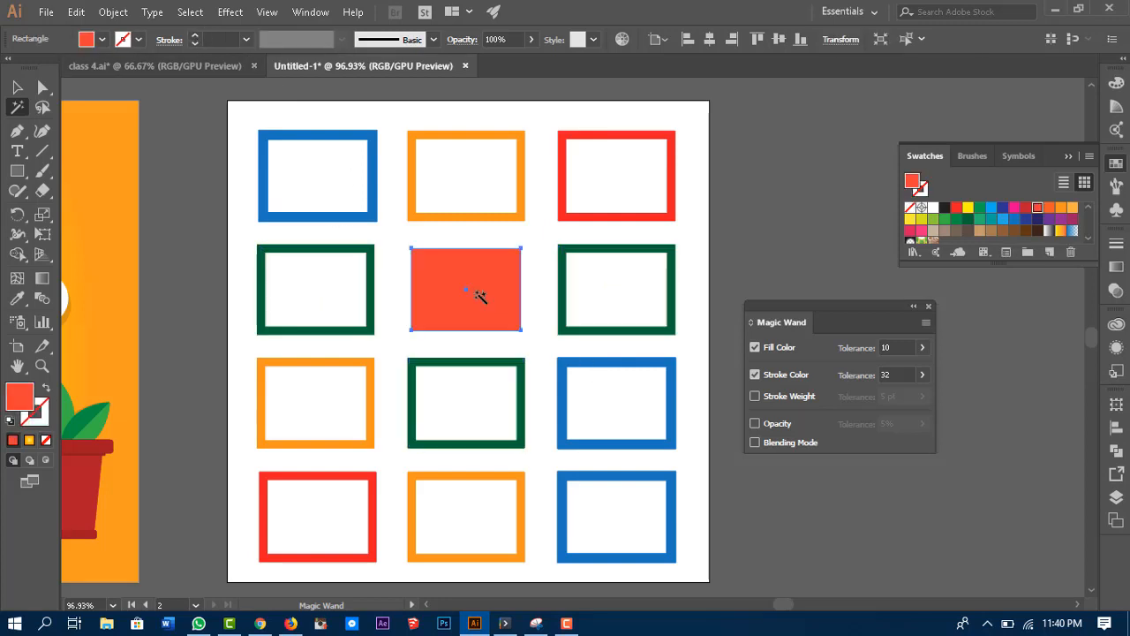
{"action": "key", "text": "shift+x"}
{"action": "left_click", "coordinate": [193, 37]}
{"action": "left_click", "coordinate": [193, 37]}
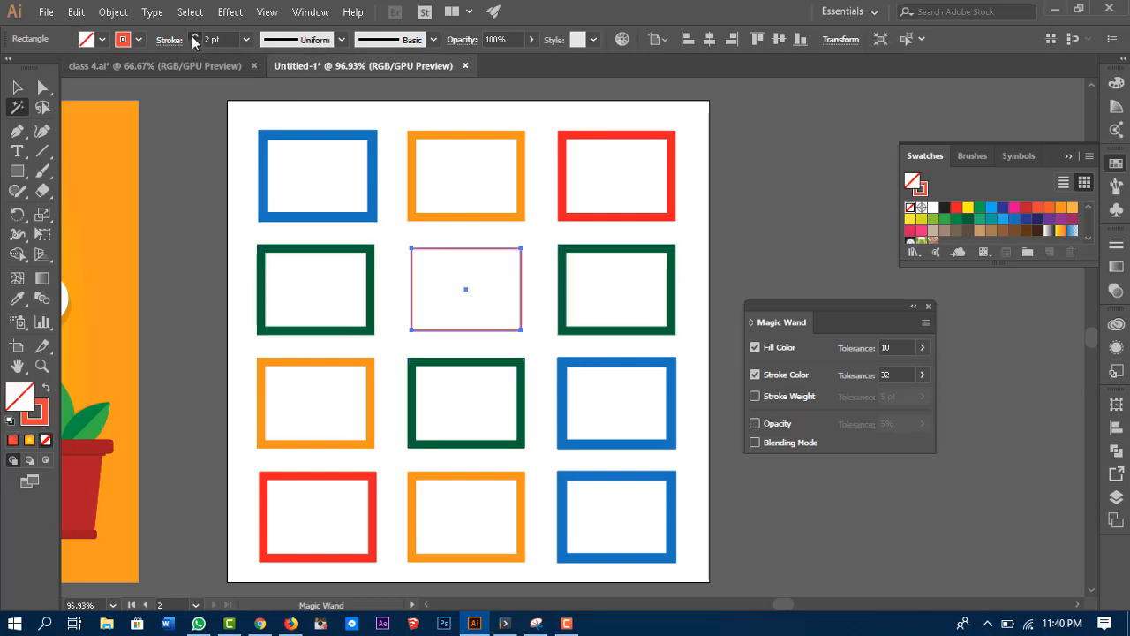
{"action": "left_click", "coordinate": [194, 37]}
{"action": "left_click", "coordinate": [194, 38]}
{"action": "left_click", "coordinate": [193, 37]}
{"action": "left_click", "coordinate": [193, 37]}
{"action": "left_click", "coordinate": [194, 37]}
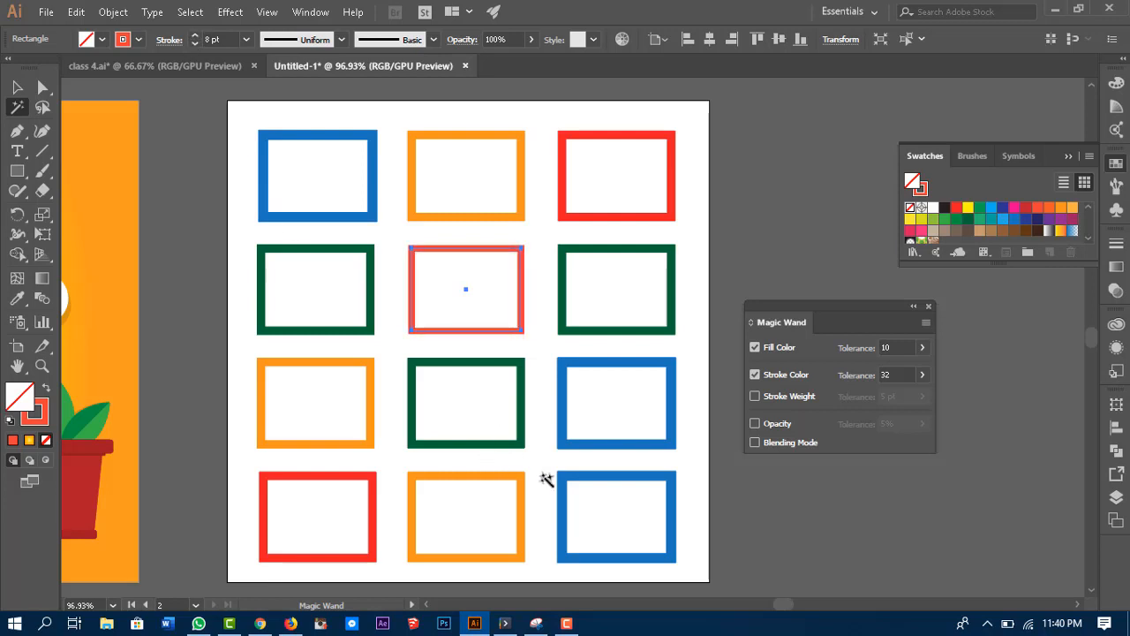
{"action": "key", "text": "v"}
{"action": "left_click", "coordinate": [778, 539]}
{"action": "left_click_drag", "start_coordinate": [782, 535], "coordinate": [777, 541]}
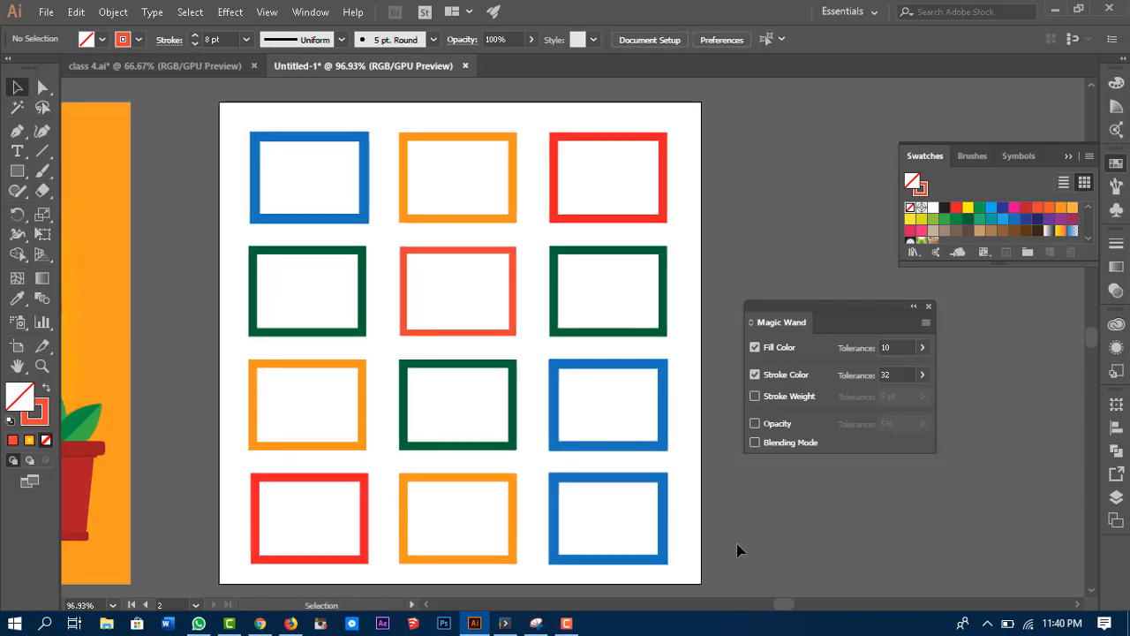
Disable Fill Color matching and select the blue outlined rectangles by stroke color with the Magic Wand.
{"action": "left_click", "coordinate": [760, 348]}
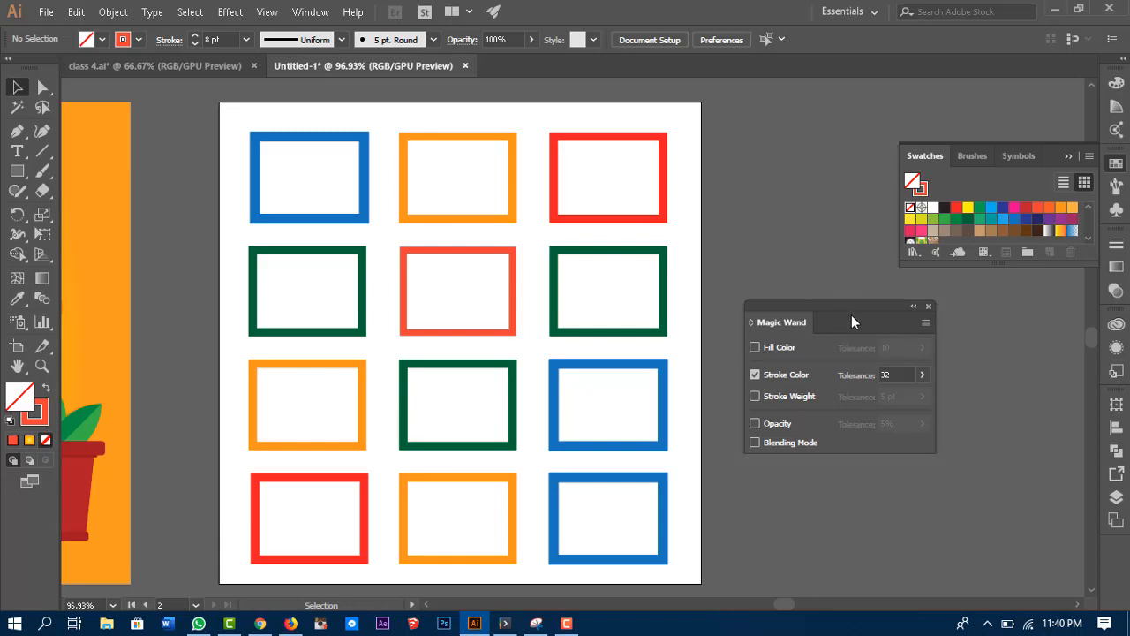
{"action": "left_click", "coordinate": [891, 375]}
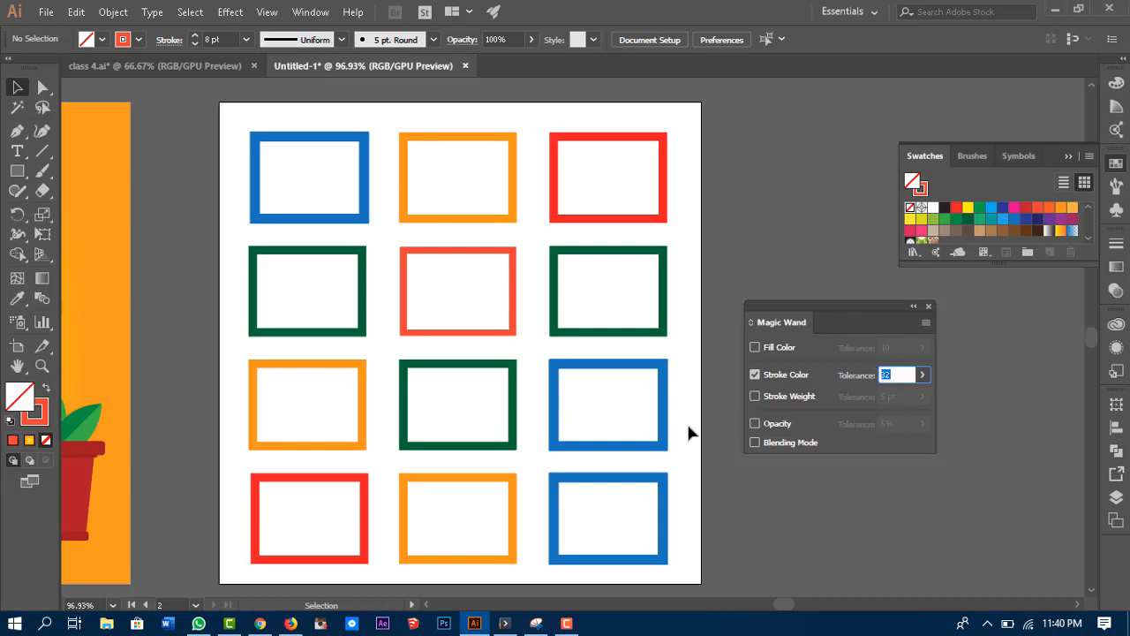
{"action": "left_click", "coordinate": [16, 107]}
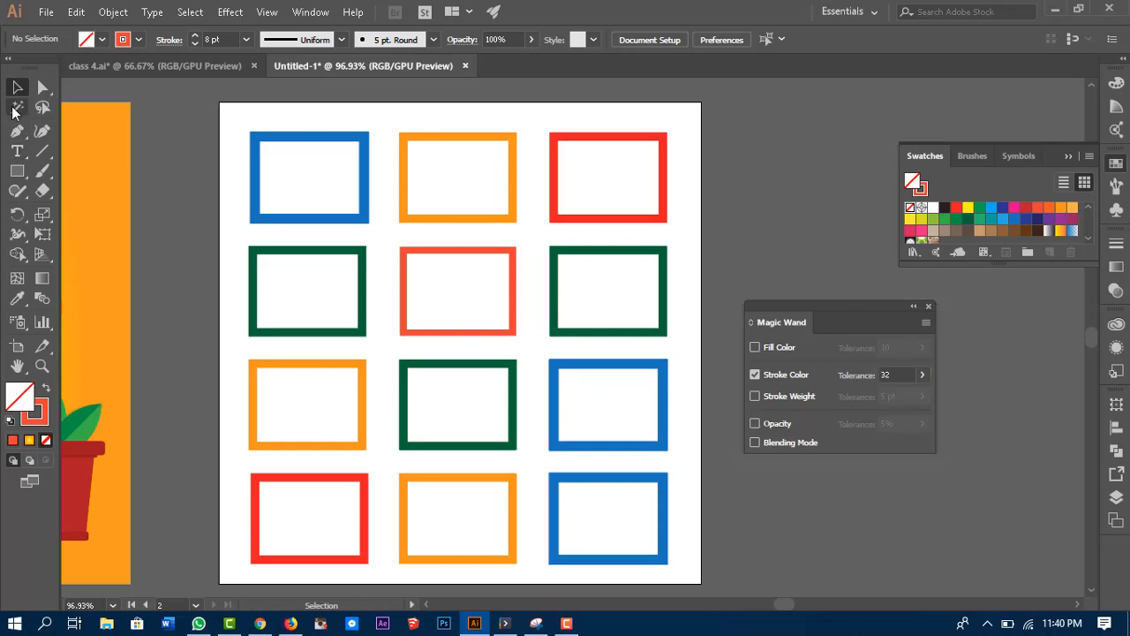
{"action": "left_click", "coordinate": [327, 137]}
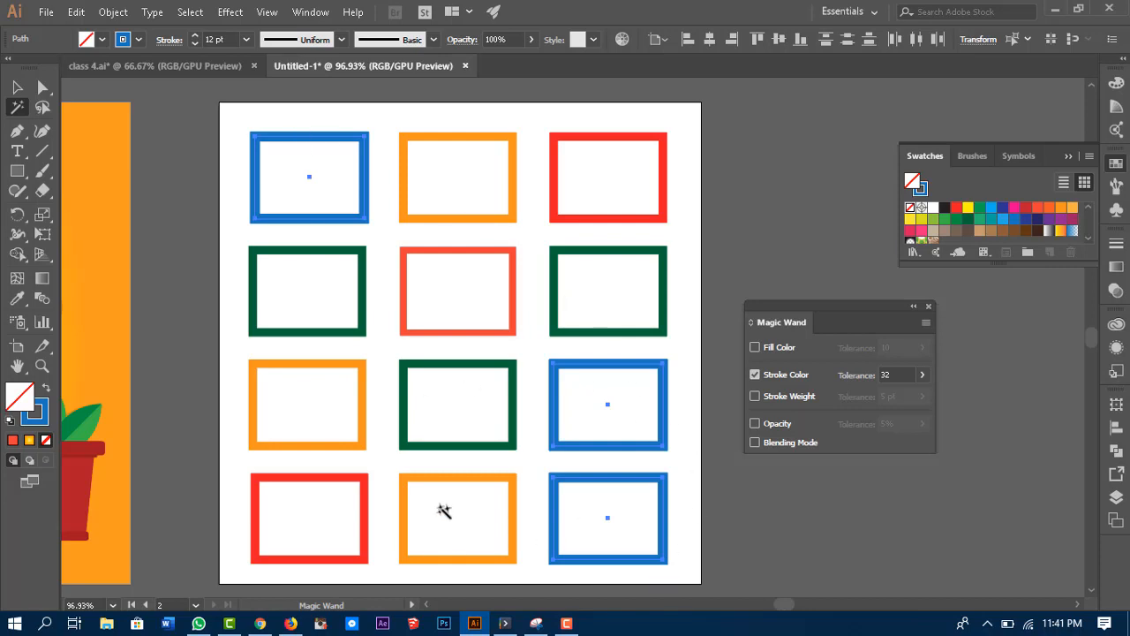
Set the Magic Wand's stroke color tolerance to 50, reselect the blue outlined rectangles, and clear the selection.
{"action": "left_click", "coordinate": [894, 374]}
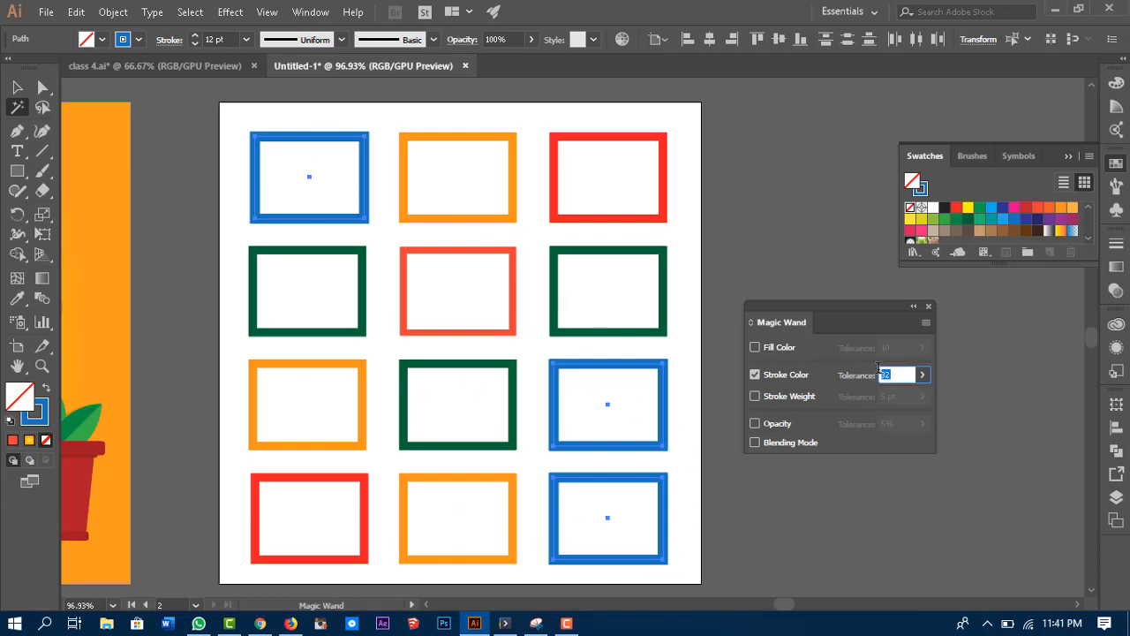
{"action": "left_click", "coordinate": [360, 191]}
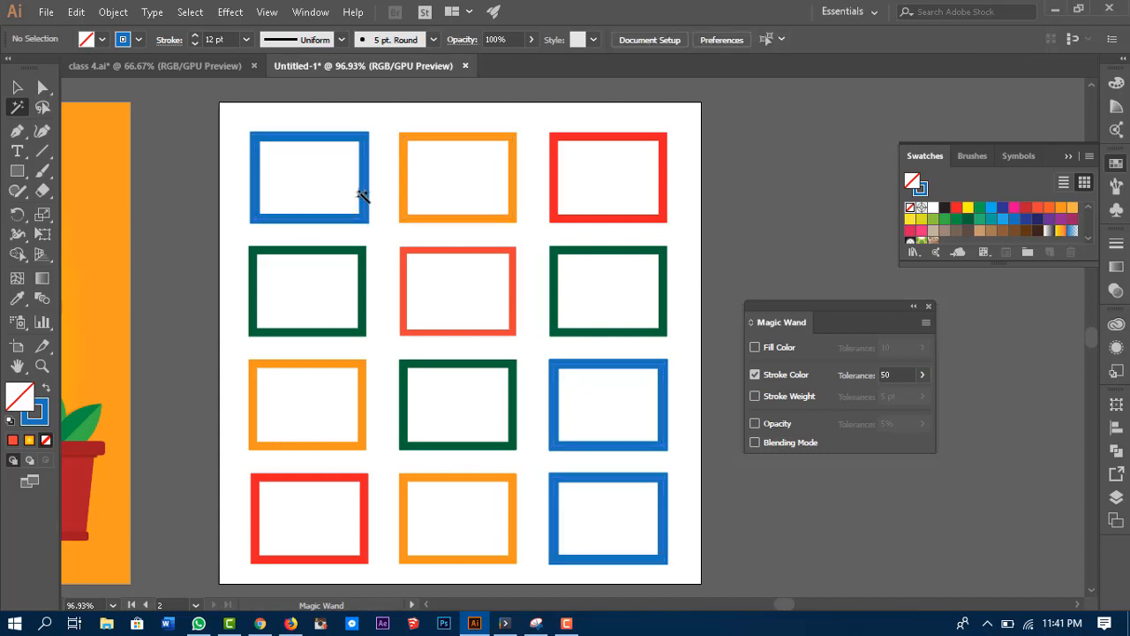
{"action": "left_click", "coordinate": [367, 209]}
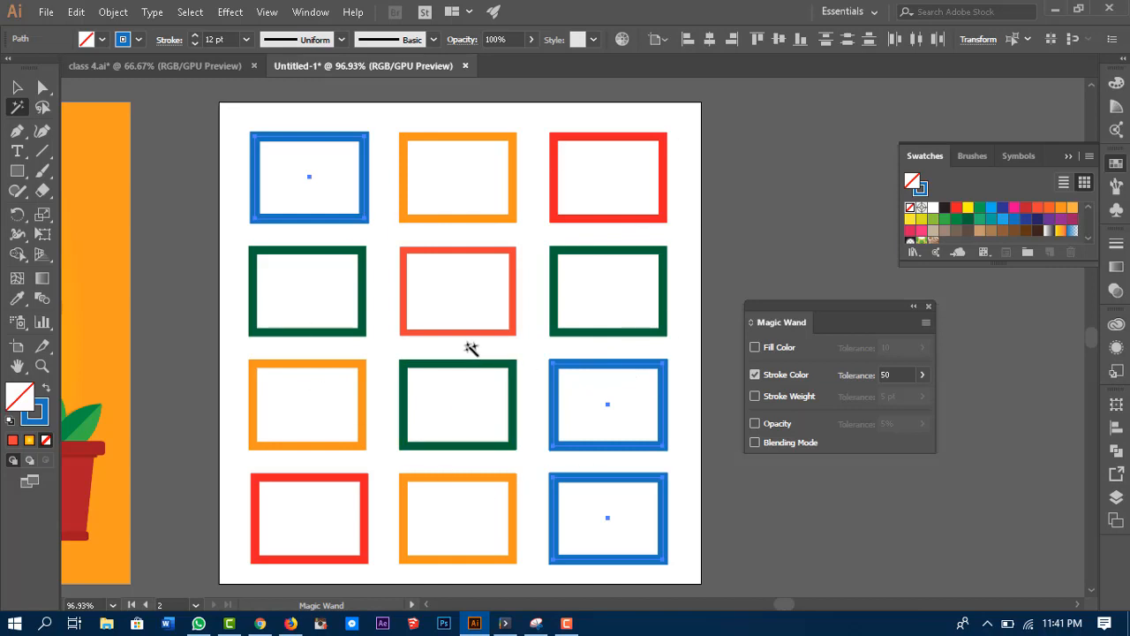
{"action": "left_click", "coordinate": [637, 326]}
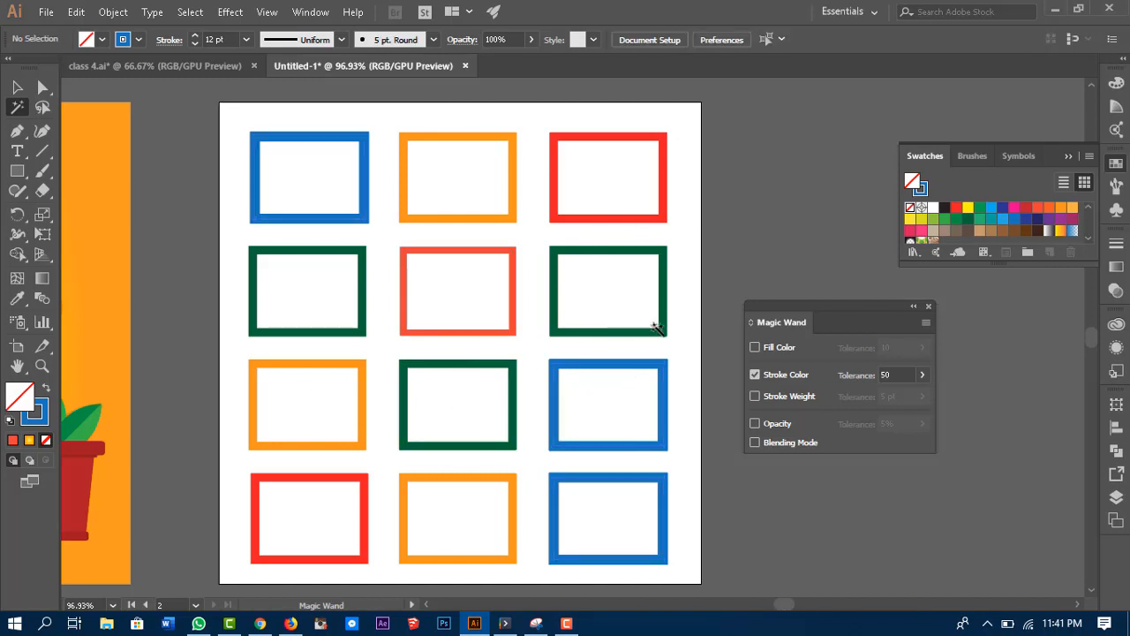
Select the dark green outlined rectangles with the Magic Wand and recolor their strokes with the dark blue swatch C=100 M=95 Y=5 K=0.
{"action": "left_click", "coordinate": [664, 291]}
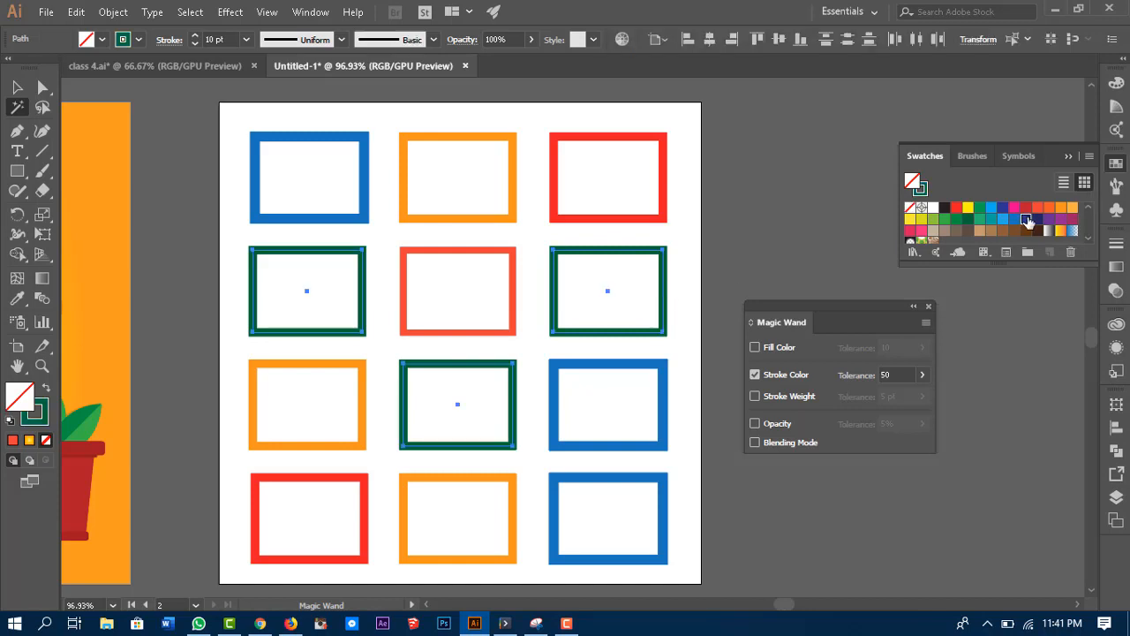
{"action": "left_click", "coordinate": [1025, 220]}
{"action": "key", "text": "ctrl+z"}
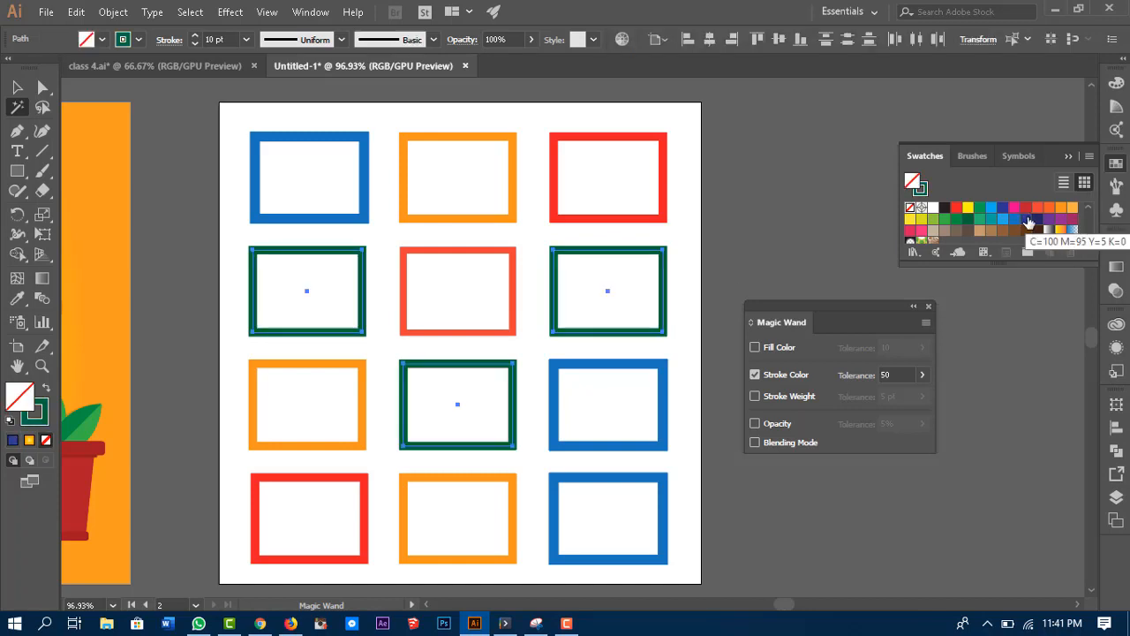
{"action": "left_click", "coordinate": [35, 414]}
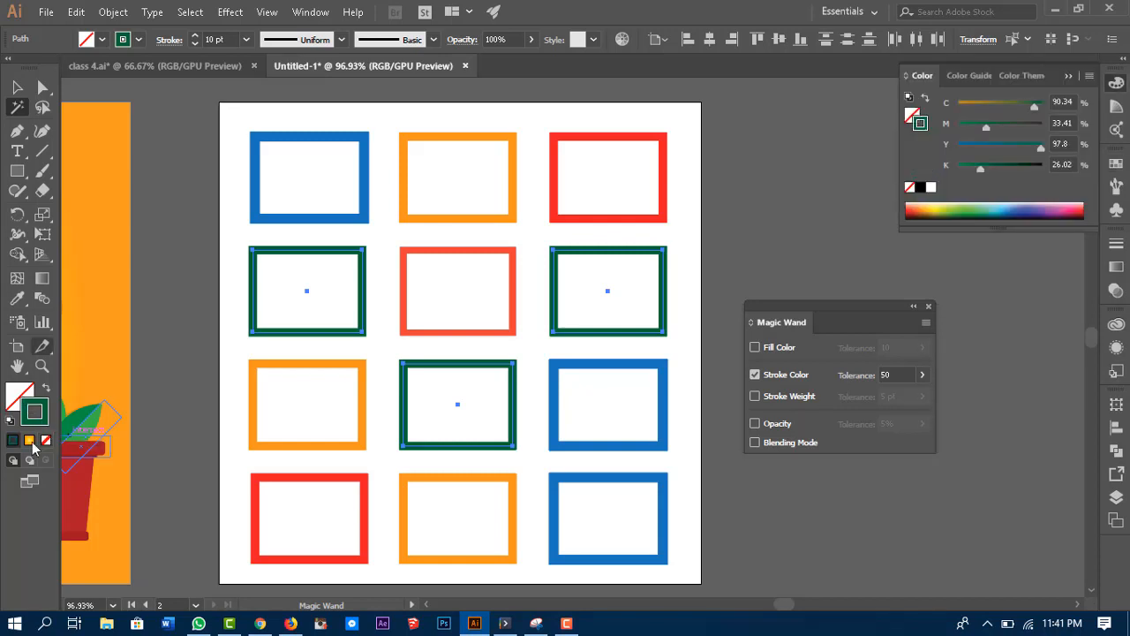
{"action": "left_click", "coordinate": [1116, 164]}
{"action": "left_click", "coordinate": [1026, 220]}
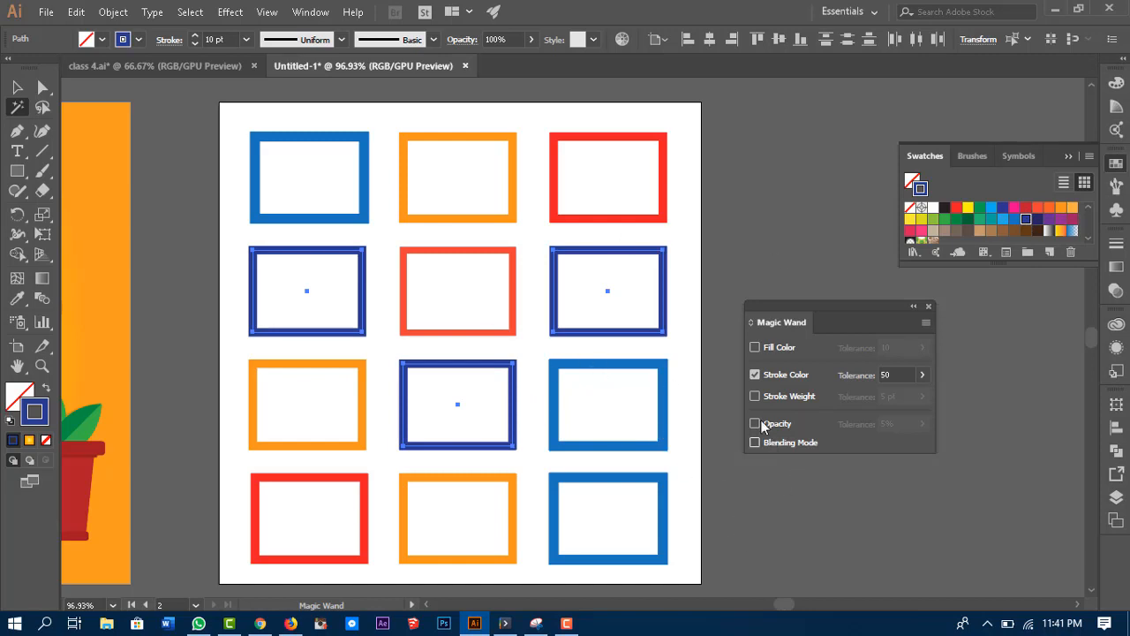
Compare the blue outlines selected at stroke color tolerances of 50 and 10, and recolor the lighter blue ones green.
{"action": "left_click", "coordinate": [881, 375]}
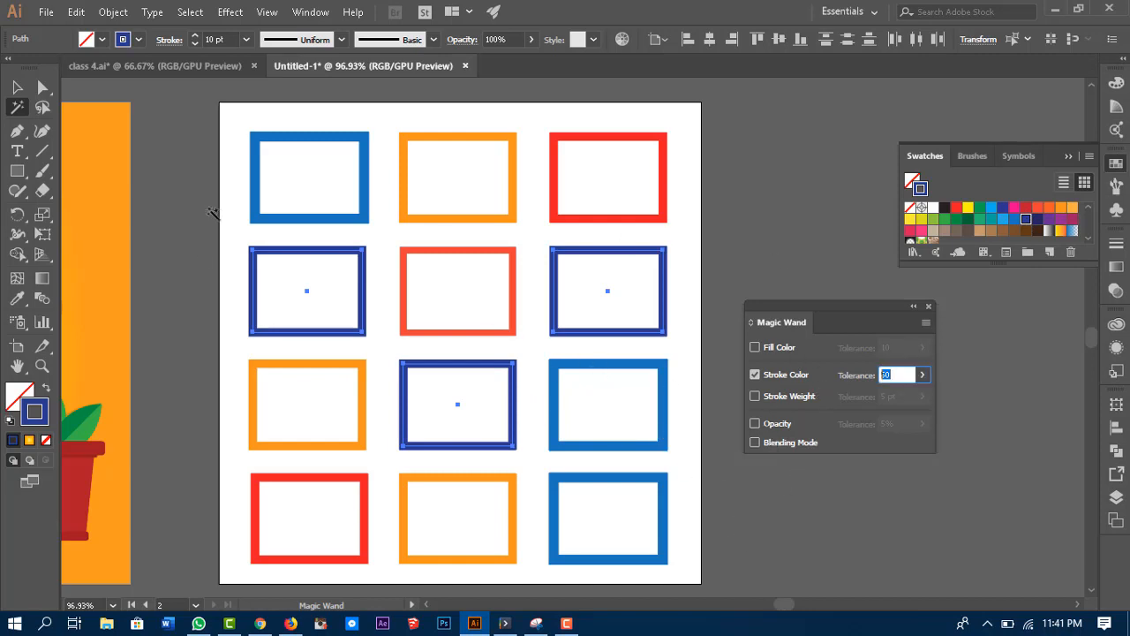
{"action": "left_click", "coordinate": [318, 141]}
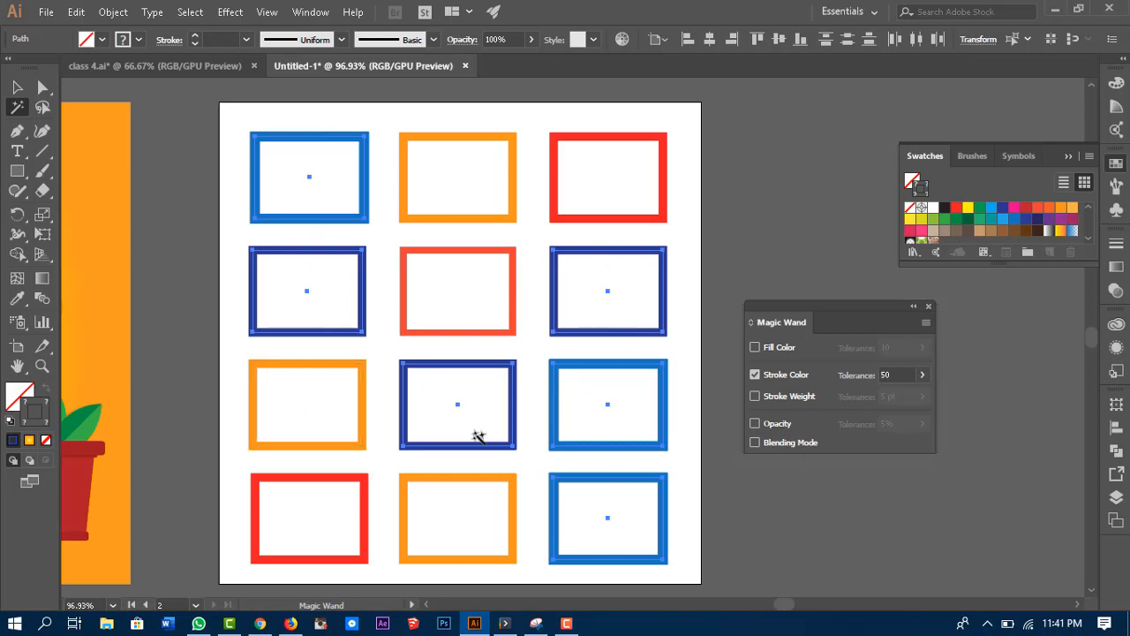
{"action": "left_click", "coordinate": [892, 375]}
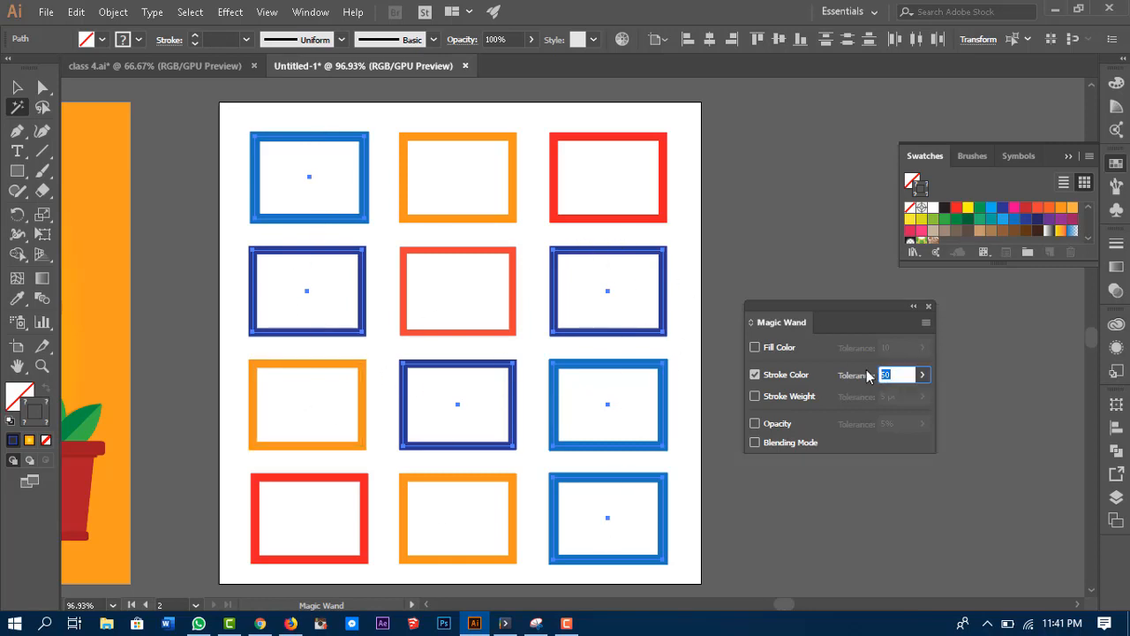
{"action": "key", "text": "BackSpace"}
{"action": "left_click", "coordinate": [345, 136]}
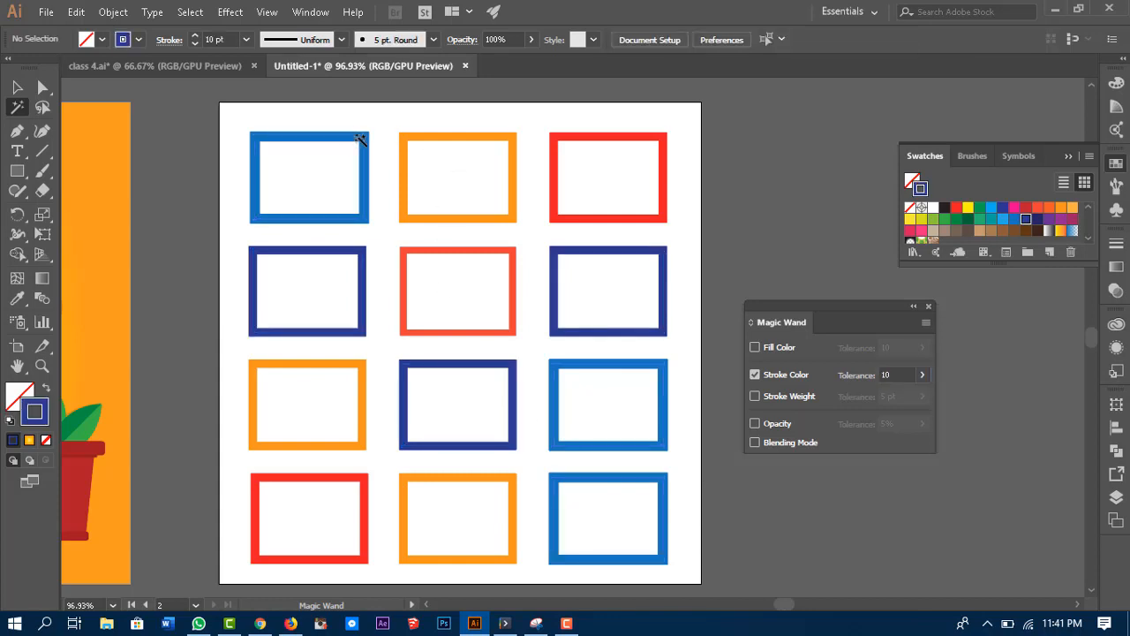
{"action": "left_click", "coordinate": [363, 143]}
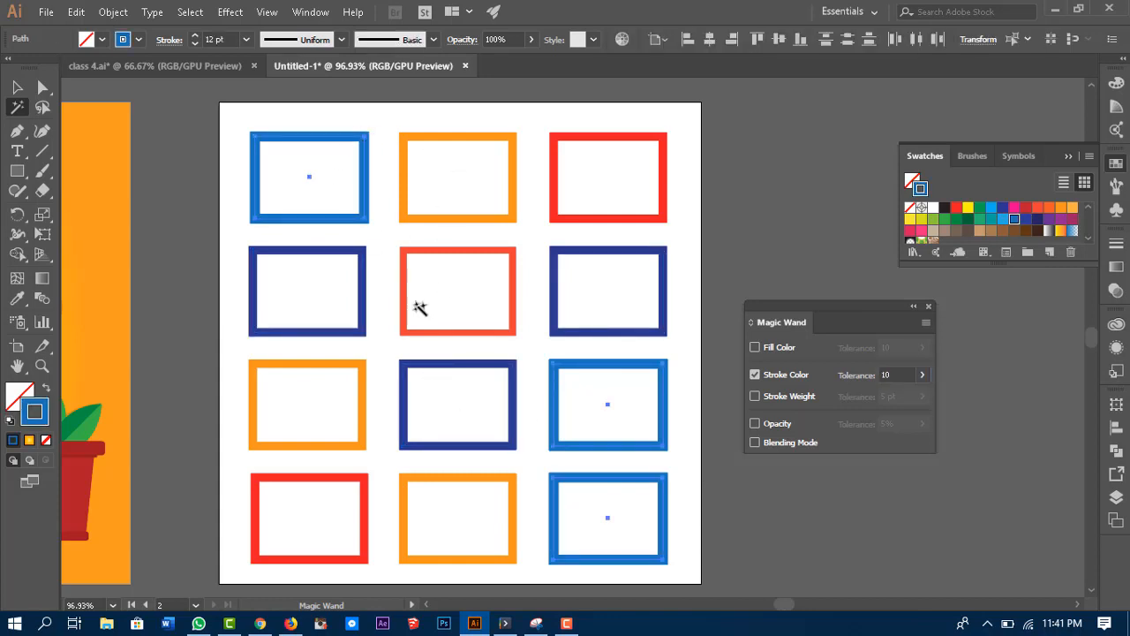
{"action": "left_click", "coordinate": [945, 219]}
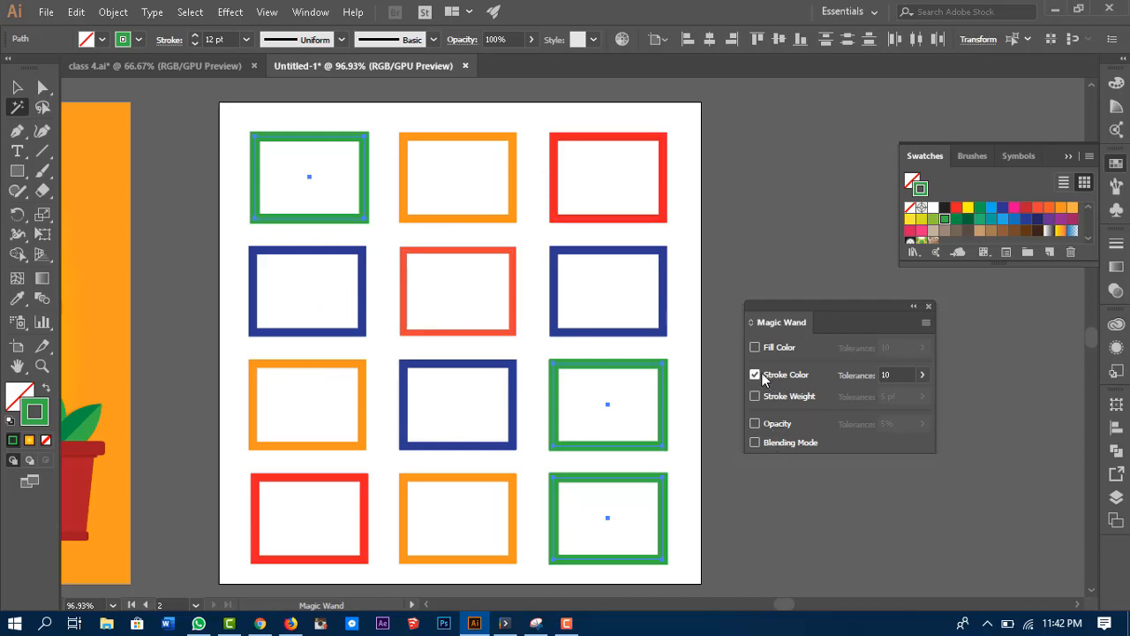
Enable Stroke Weight matching in the Magic Wand options, select the orange outlined rectangles, and set their stroke to 6 pt.
{"action": "left_click", "coordinate": [756, 396]}
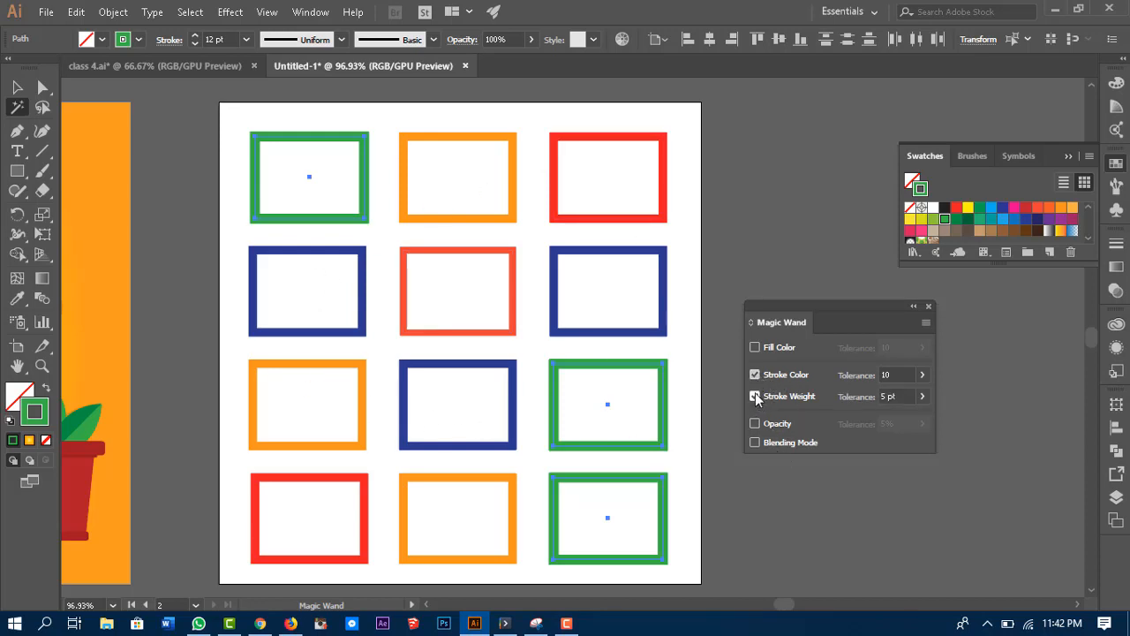
{"action": "left_click", "coordinate": [482, 224]}
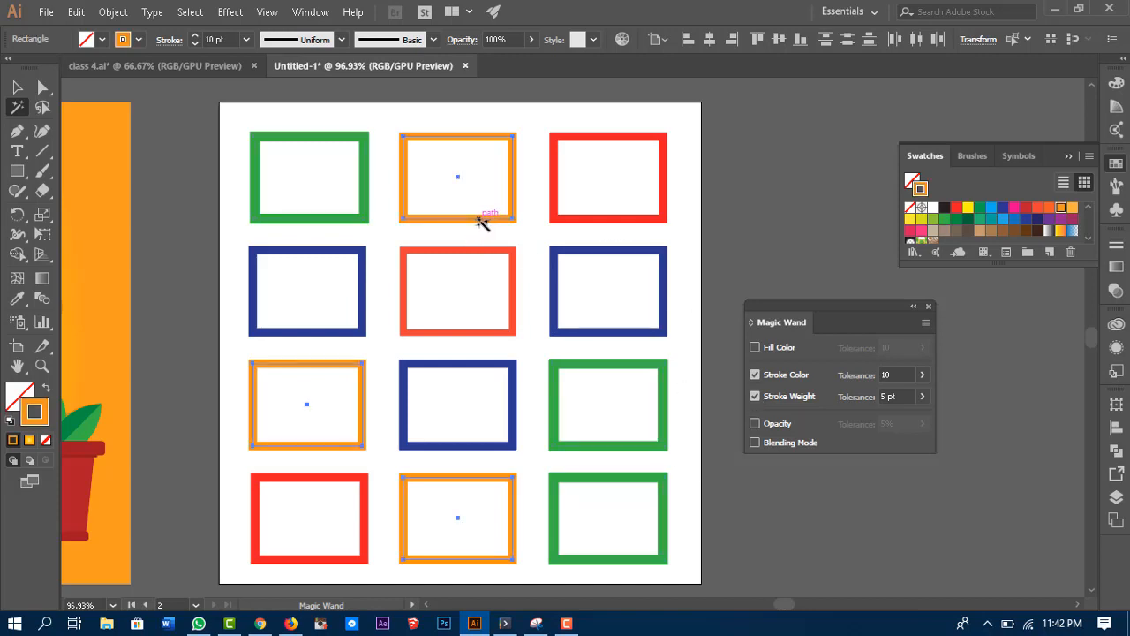
{"action": "left_click", "coordinate": [197, 43]}
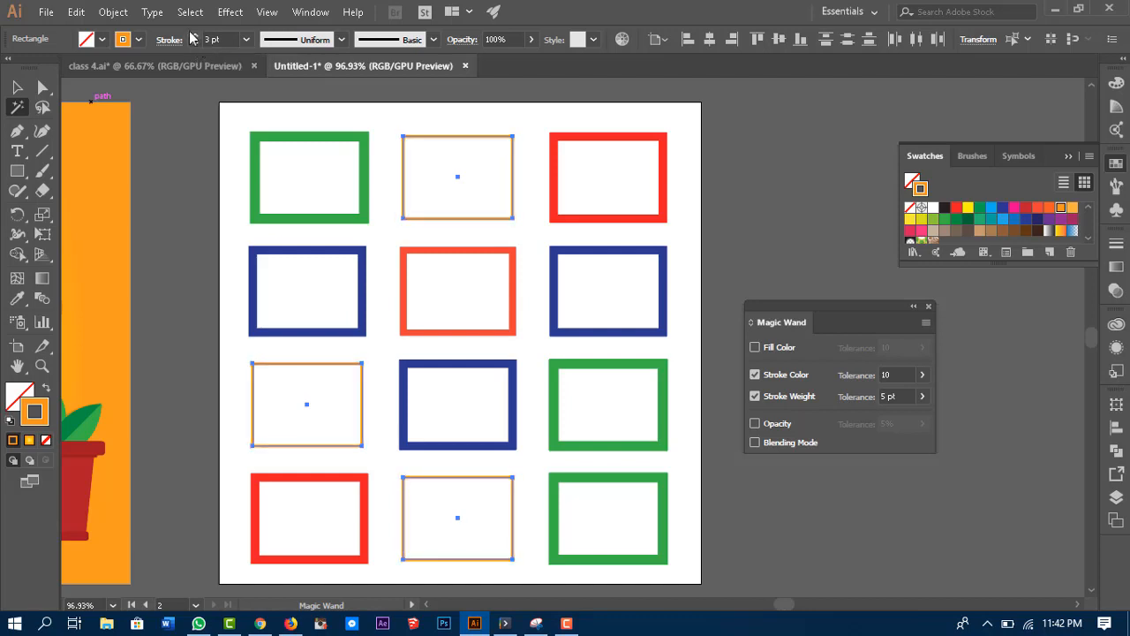
{"action": "left_click", "coordinate": [195, 37]}
{"action": "left_click", "coordinate": [196, 37]}
{"action": "left_click", "coordinate": [196, 37]}
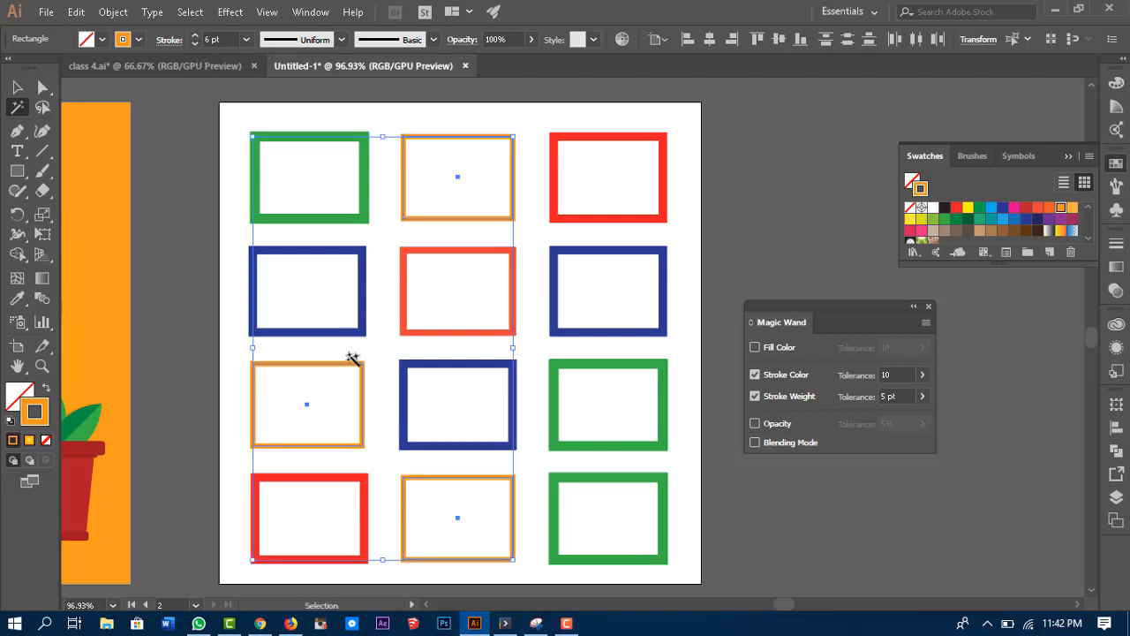
Thicken the third-row orange rectangle's outline to about 12 pt and thin the first-row green rectangle's outline to 4 pt.
{"action": "key", "text": "v"}
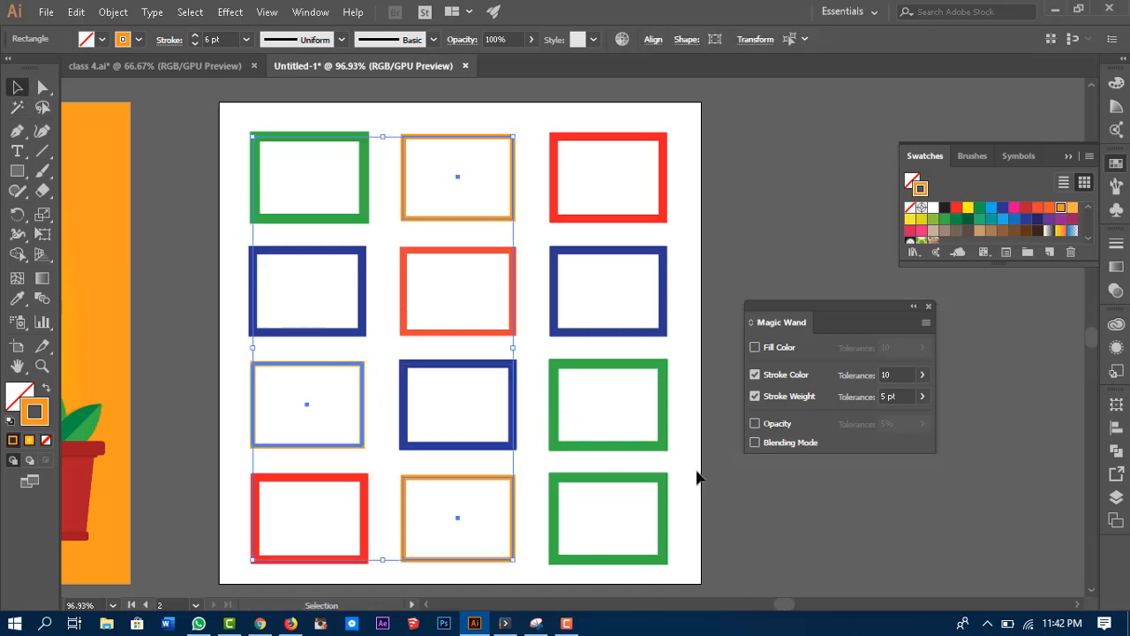
{"action": "left_click", "coordinate": [434, 409]}
{"action": "left_click", "coordinate": [365, 381]}
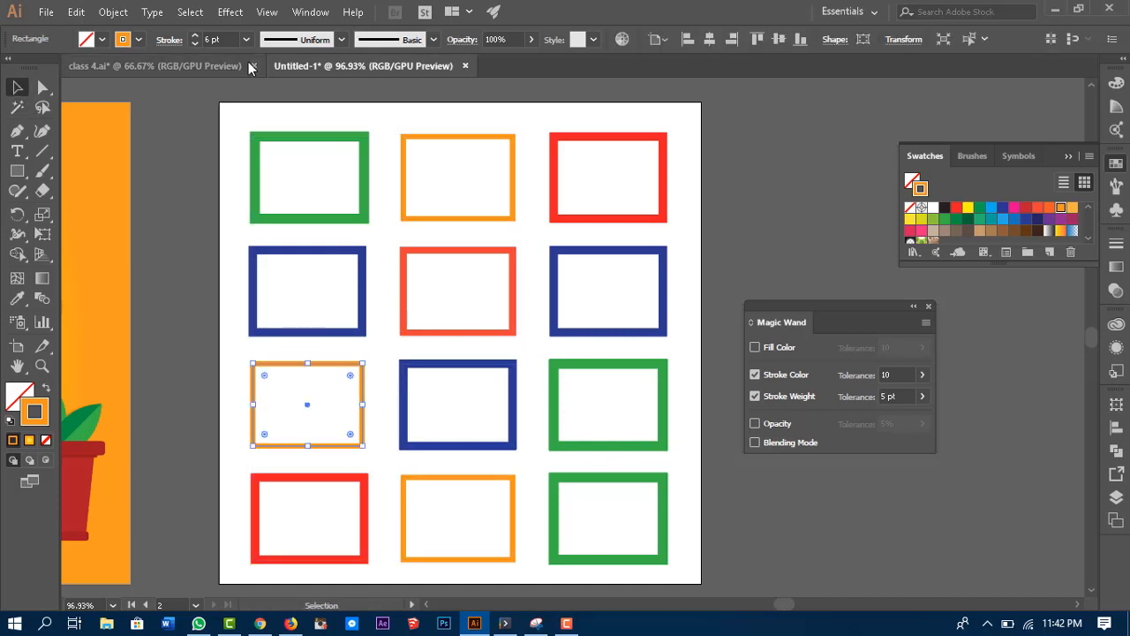
{"action": "left_click", "coordinate": [195, 36]}
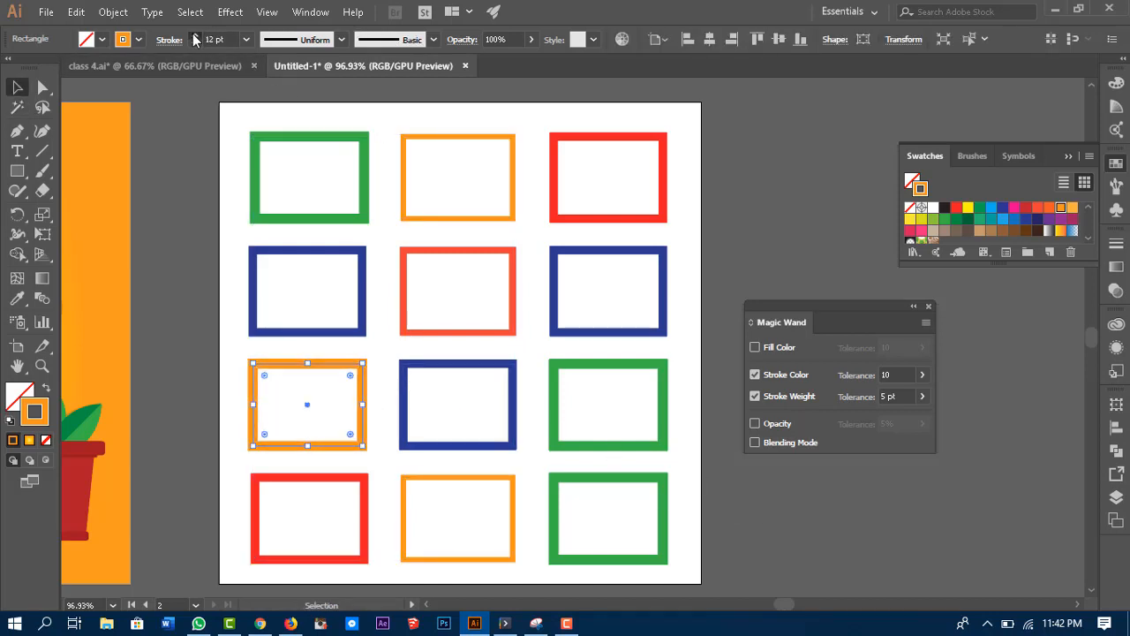
{"action": "left_click", "coordinate": [316, 135]}
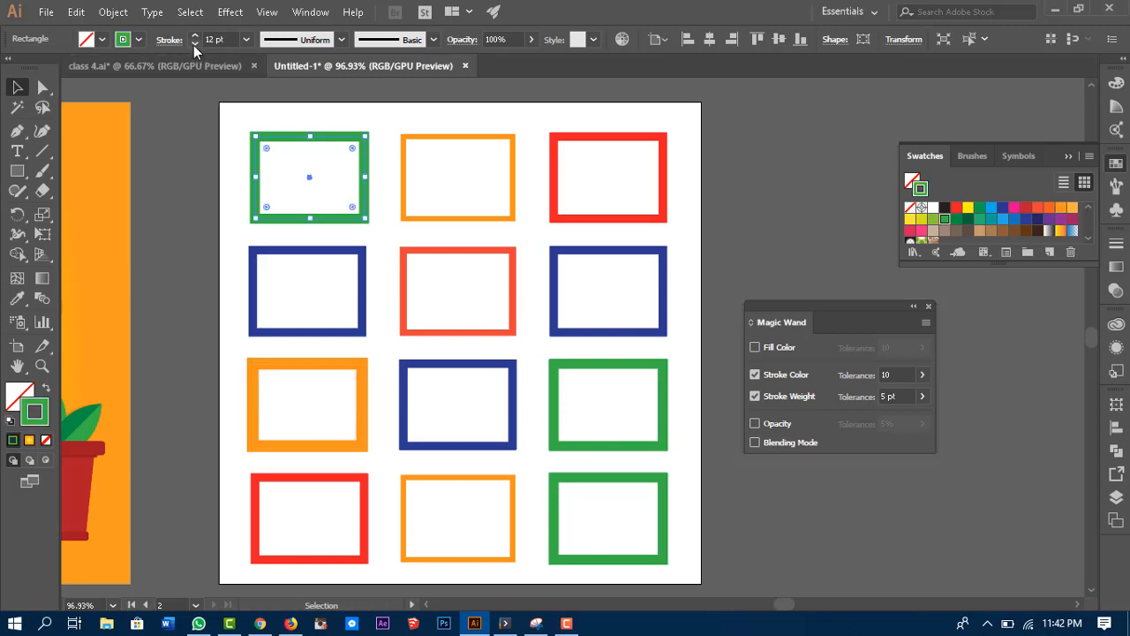
{"action": "left_click", "coordinate": [195, 43]}
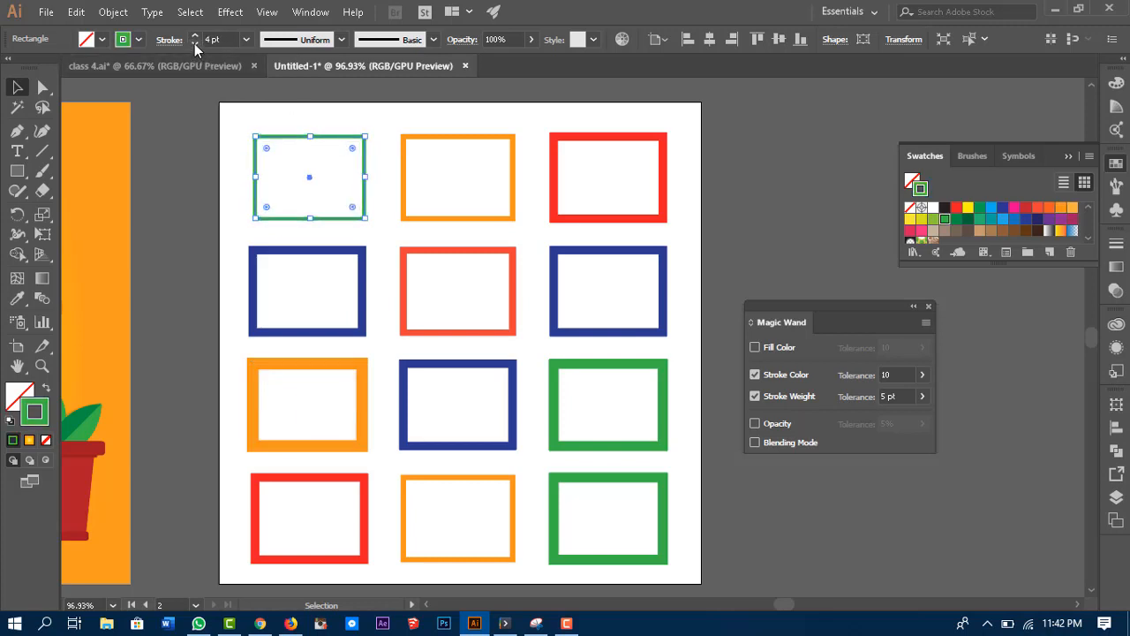
Set the bottom-row green rectangle's stroke to 22 pt and the dark blue rectangle's stroke in the second row, third column to 18 pt.
{"action": "left_click", "coordinate": [643, 478]}
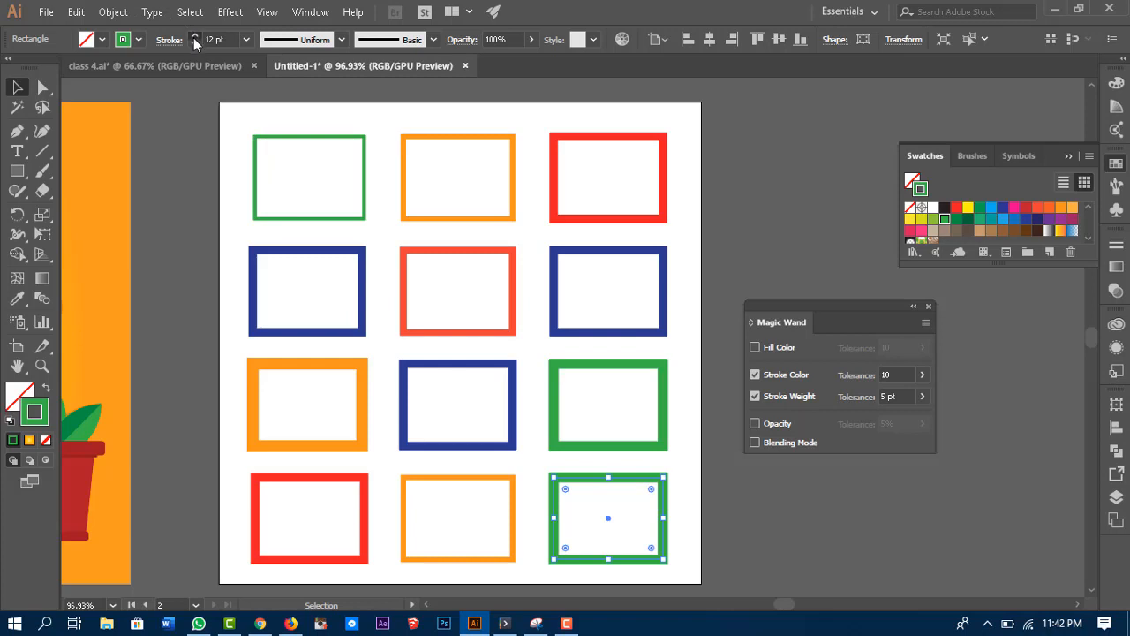
{"action": "left_click", "coordinate": [193, 37]}
{"action": "left_click", "coordinate": [193, 37]}
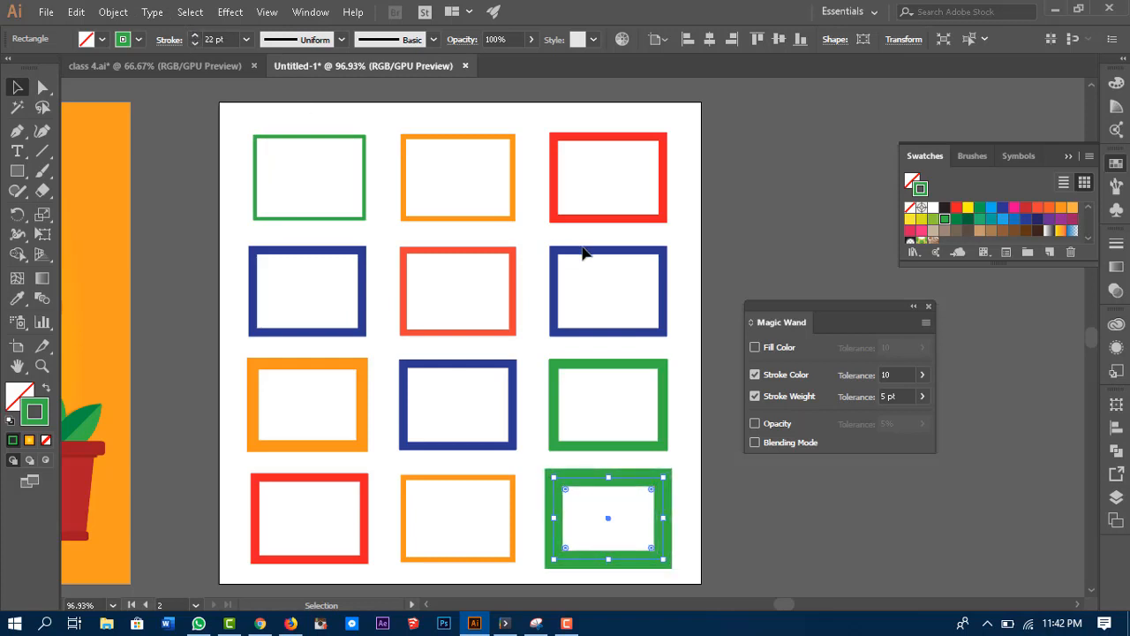
{"action": "left_click", "coordinate": [664, 304]}
{"action": "left_click", "coordinate": [196, 35]}
{"action": "left_click", "coordinate": [197, 35]}
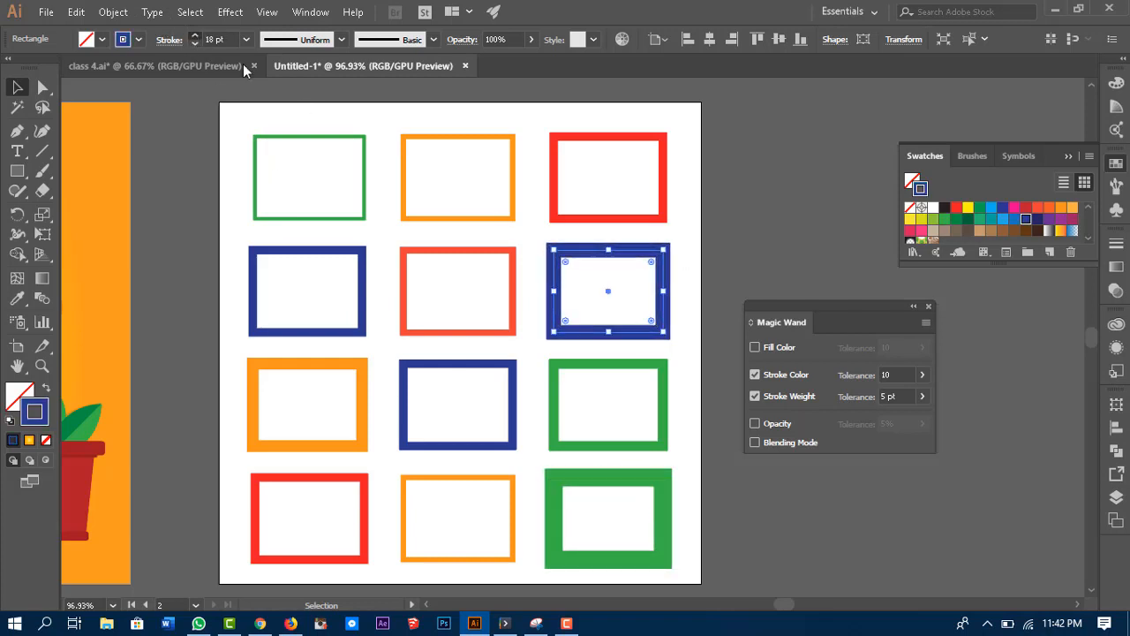
Thin the outline of the dark blue rectangle in the third row to a fine line.
{"action": "mouse_move", "coordinate": [461, 404]}
{"action": "left_mouse_down"}
{"action": "mouse_move", "coordinate": [492, 455]}
{"action": "mouse_move", "coordinate": [471, 430]}
{"action": "left_mouse_up"}
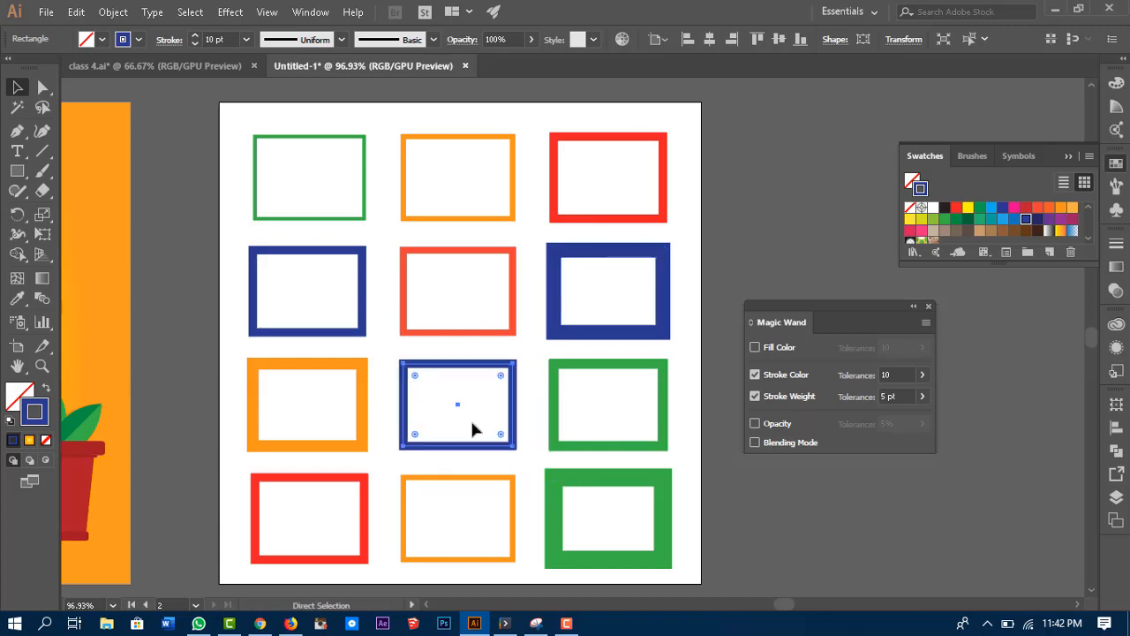
{"action": "left_click", "coordinate": [196, 43]}
{"action": "left_click", "coordinate": [196, 42]}
Set the stroke of the dark blue rectangle in the second row, first column to 8 pt and deselect it.
{"action": "left_click", "coordinate": [282, 332]}
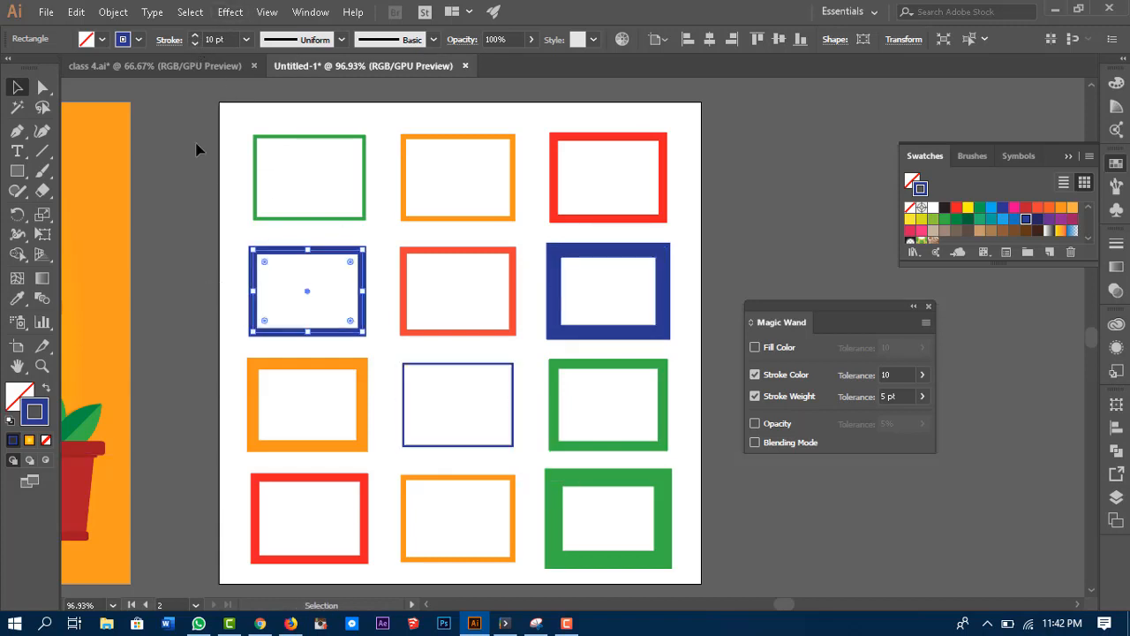
{"action": "left_click", "coordinate": [196, 43]}
{"action": "left_click", "coordinate": [196, 43]}
{"action": "left_click", "coordinate": [196, 44]}
{"action": "left_click", "coordinate": [196, 43]}
{"action": "left_click", "coordinate": [196, 44]}
{"action": "left_click", "coordinate": [196, 43]}
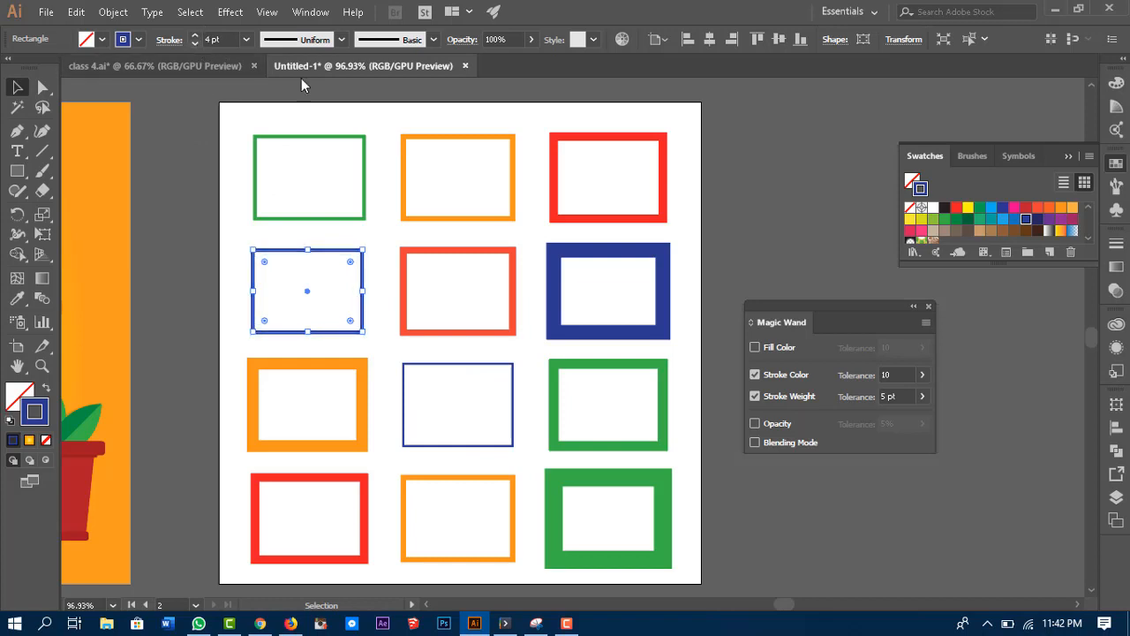
{"action": "left_click", "coordinate": [195, 36]}
{"action": "left_click", "coordinate": [195, 36]}
{"action": "left_click", "coordinate": [195, 36]}
{"action": "left_click", "coordinate": [195, 36]}
{"action": "left_click", "coordinate": [464, 231]}
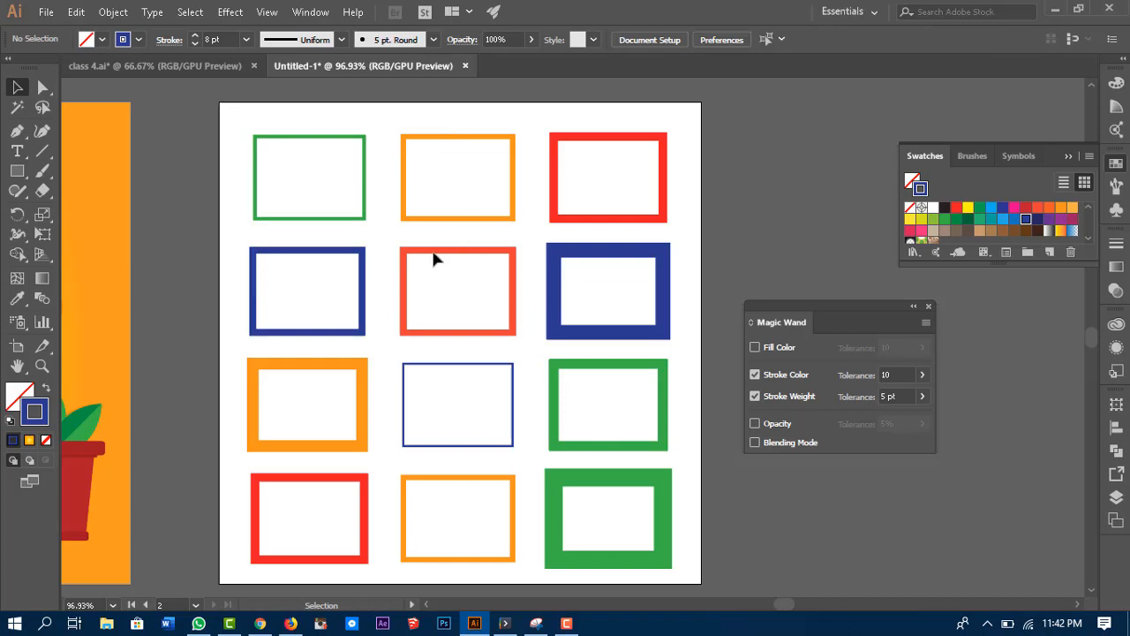
Thin the outline of the orange-red rectangle in the middle of the second row.
{"action": "left_click_drag", "start_coordinate": [434, 258], "coordinate": [460, 293]}
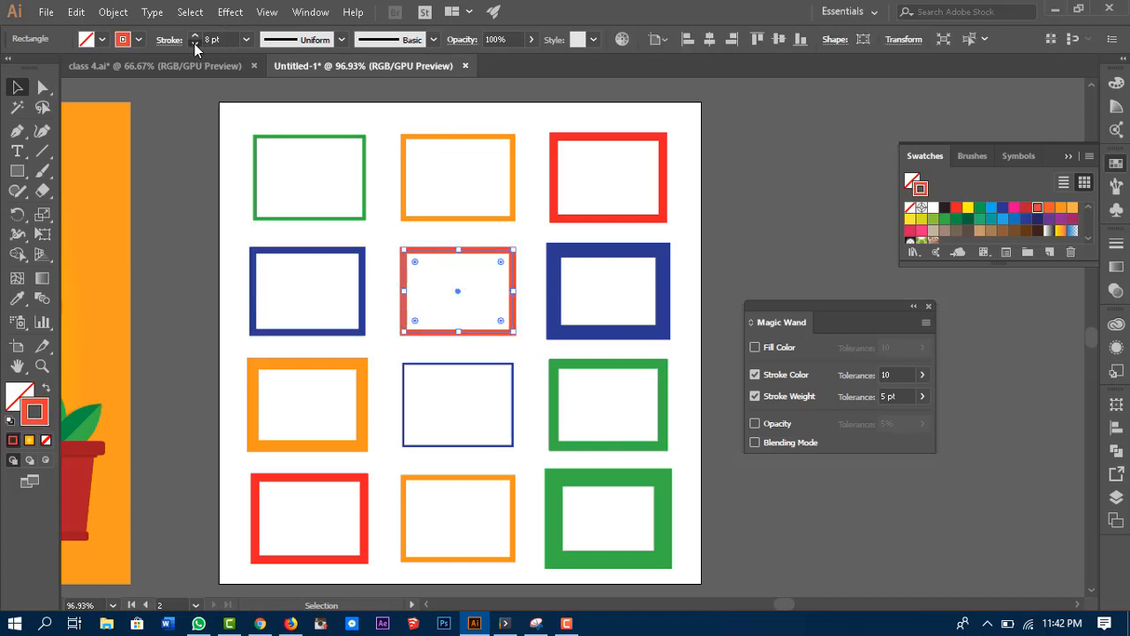
{"action": "left_click", "coordinate": [194, 44]}
{"action": "left_click", "coordinate": [194, 43]}
{"action": "left_click", "coordinate": [194, 43]}
{"action": "left_click", "coordinate": [194, 43]}
{"action": "left_click", "coordinate": [194, 43]}
{"action": "left_click", "coordinate": [195, 43]}
Set the stroke of the red rectangle in the first row to 17 pt and deselect it.
{"action": "left_click_drag", "start_coordinate": [695, 106], "coordinate": [650, 155]}
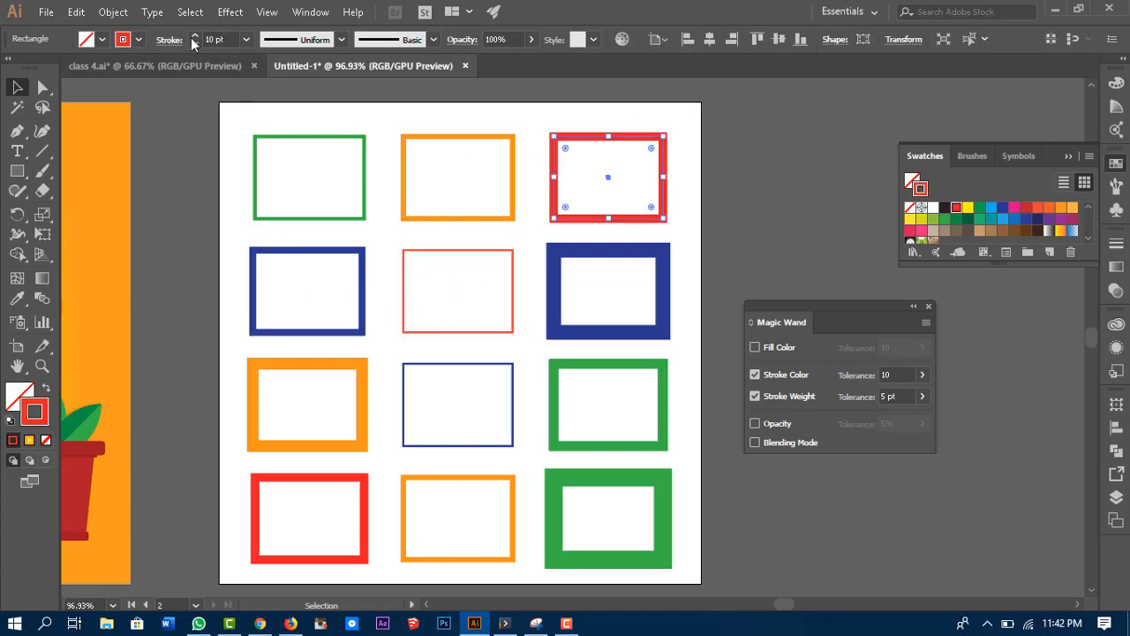
{"action": "left_click", "coordinate": [194, 36]}
{"action": "left_click", "coordinate": [194, 36]}
{"action": "left_click", "coordinate": [194, 36]}
{"action": "left_click", "coordinate": [194, 36]}
{"action": "left_click", "coordinate": [195, 36]}
{"action": "left_click", "coordinate": [195, 36]}
{"action": "left_click", "coordinate": [194, 36]}
{"action": "left_click", "coordinate": [738, 186]}
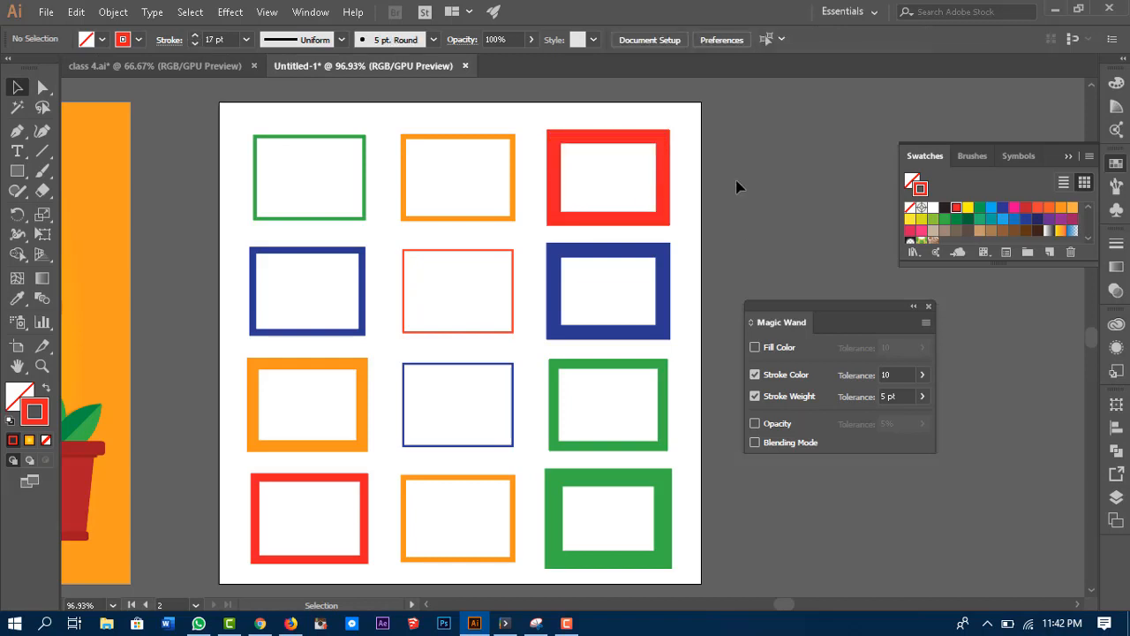
Disable Stroke Color matching, select outlines within 5 pt of the first-row green rectangle's stroke weight with the Magic Wand, and clear the selection.
{"action": "left_click", "coordinate": [755, 375]}
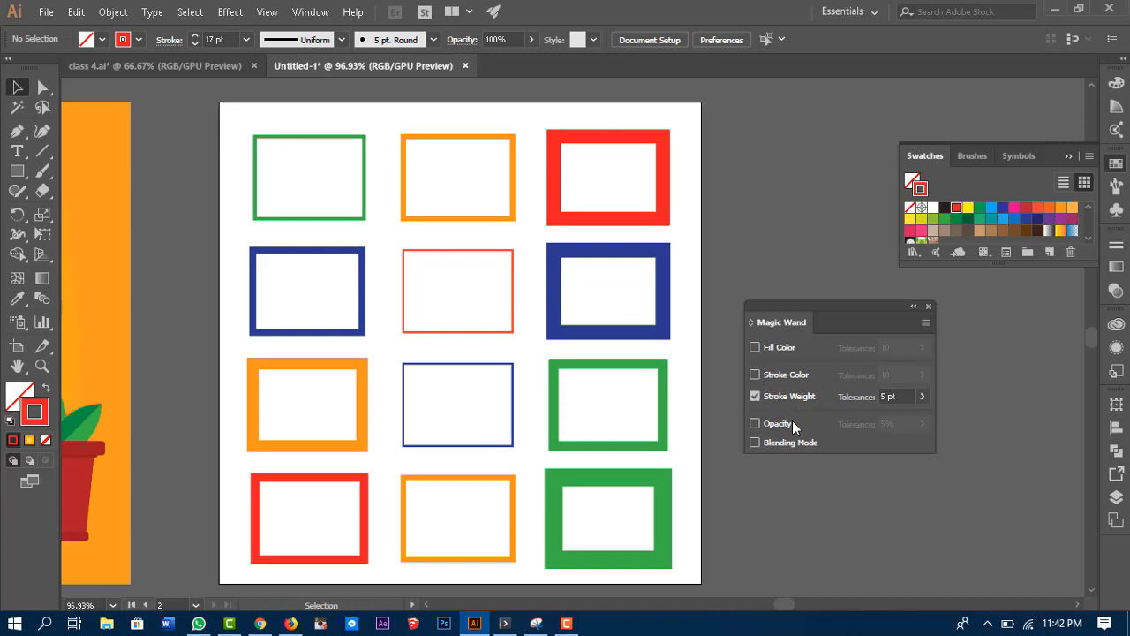
{"action": "left_click", "coordinate": [21, 110]}
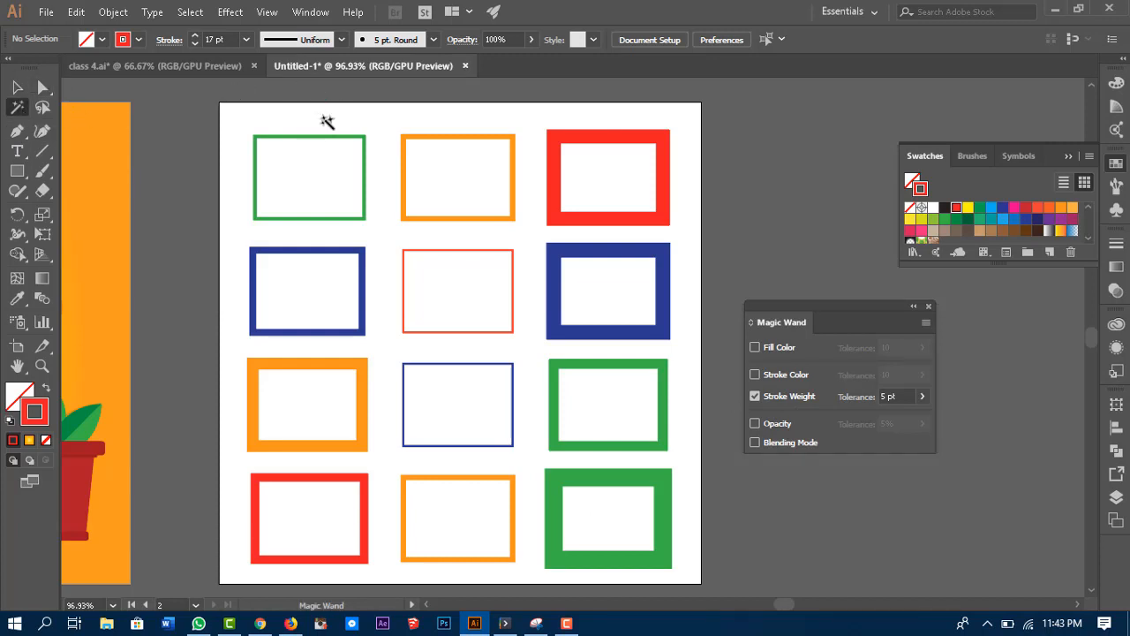
{"action": "left_click", "coordinate": [904, 395]}
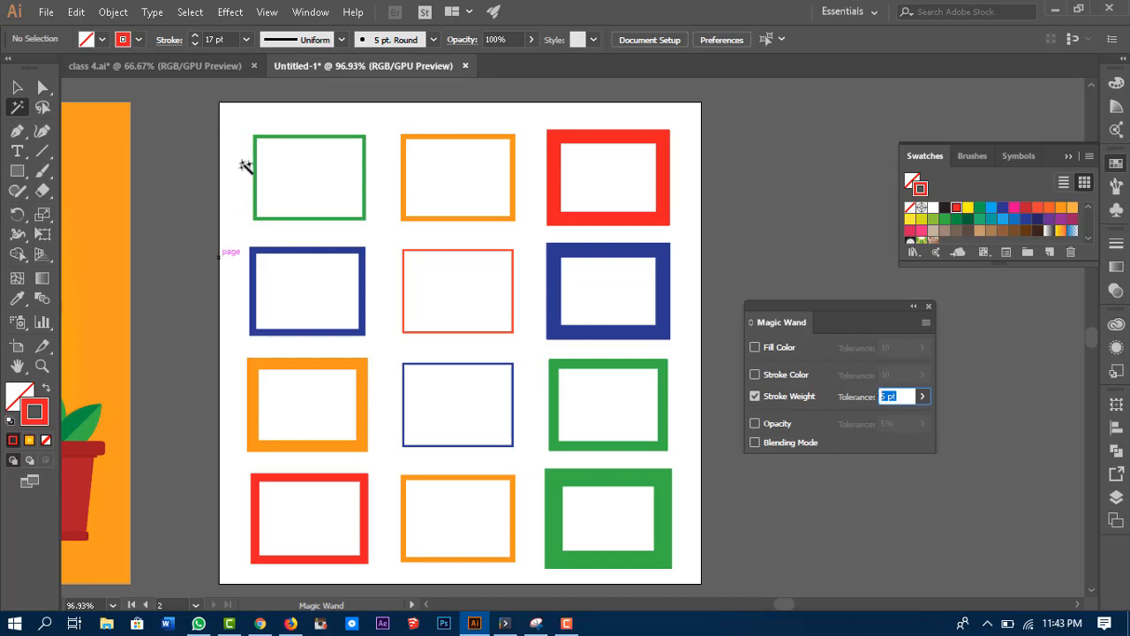
{"action": "left_click", "coordinate": [301, 137]}
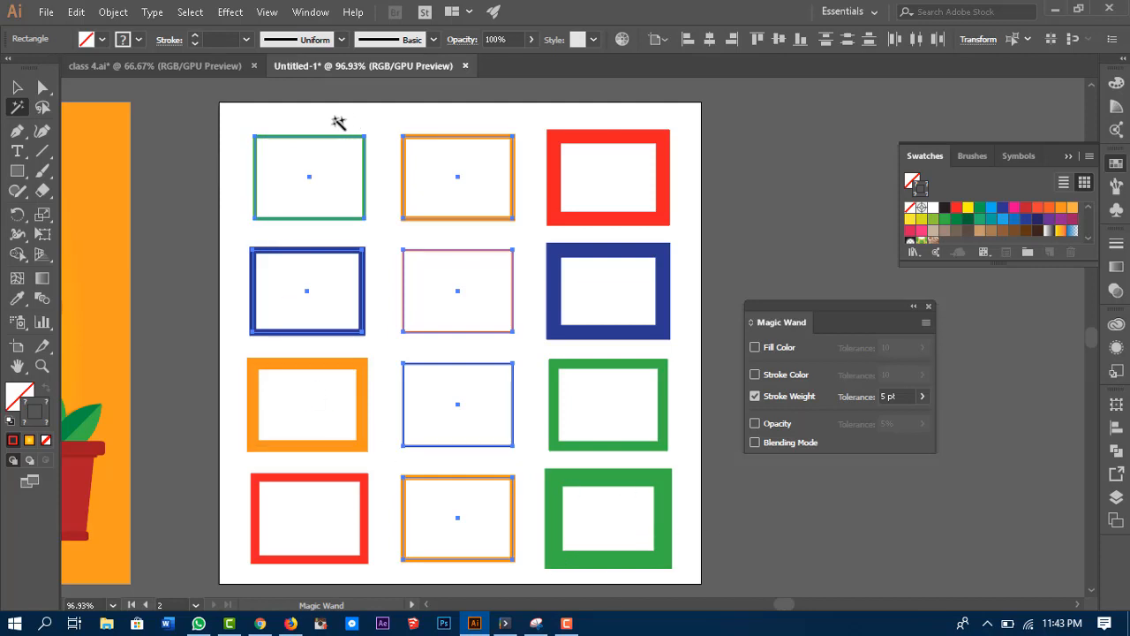
{"action": "left_click", "coordinate": [906, 396]}
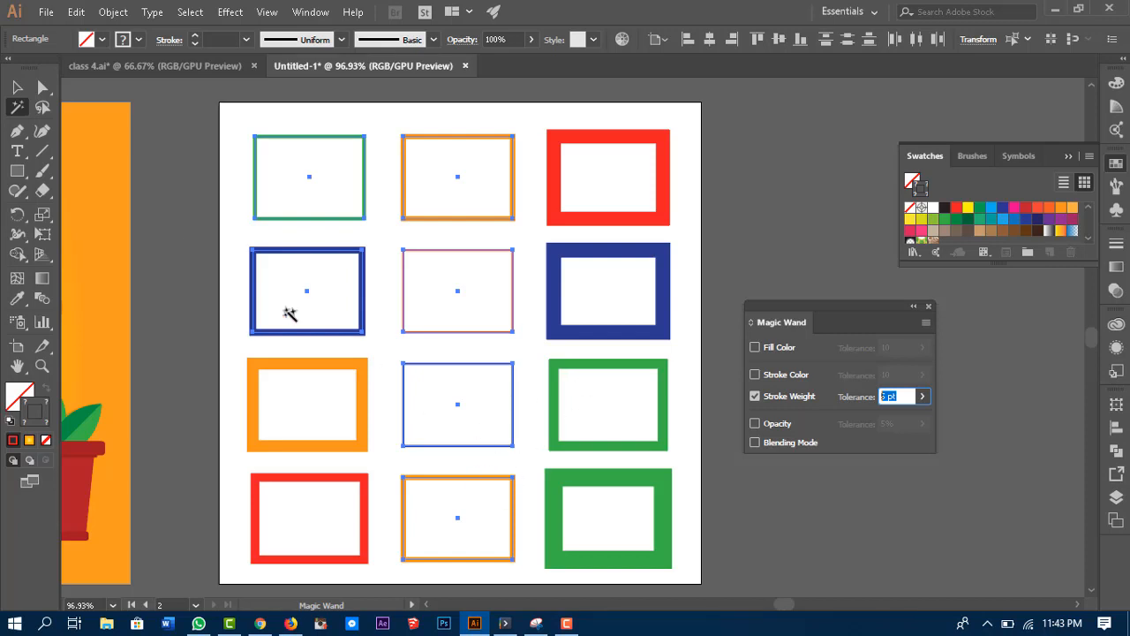
{"action": "left_click", "coordinate": [17, 86]}
{"action": "left_click", "coordinate": [334, 117]}
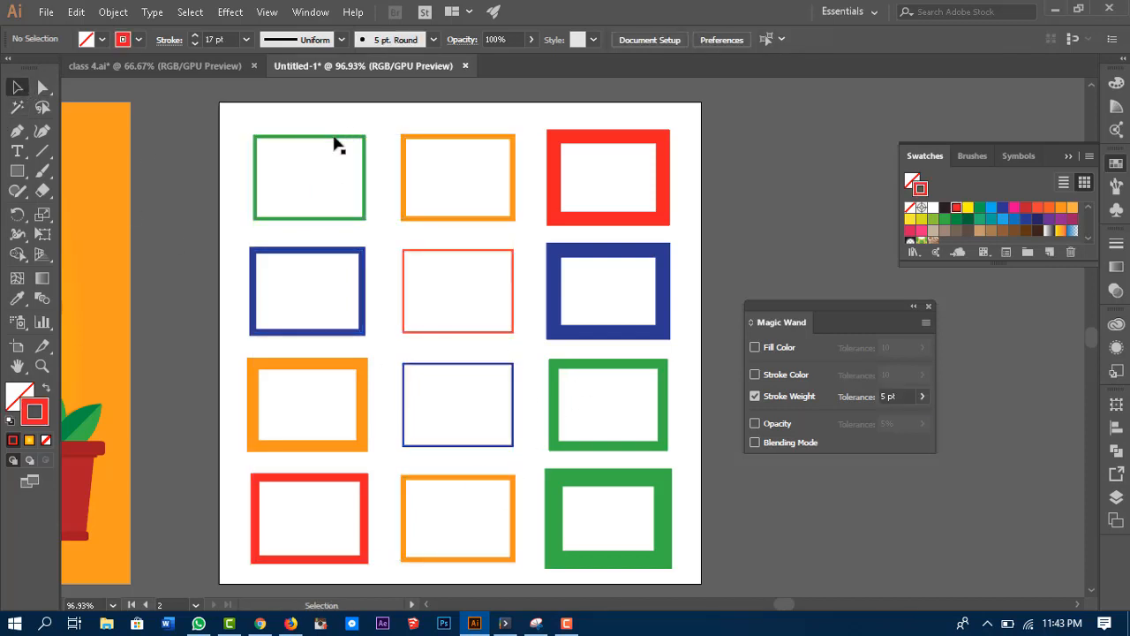
Check the stroke weights of the first-column green and dark blue rectangles against the Magic Wand's stroke weight tolerance.
{"action": "left_click", "coordinate": [335, 144]}
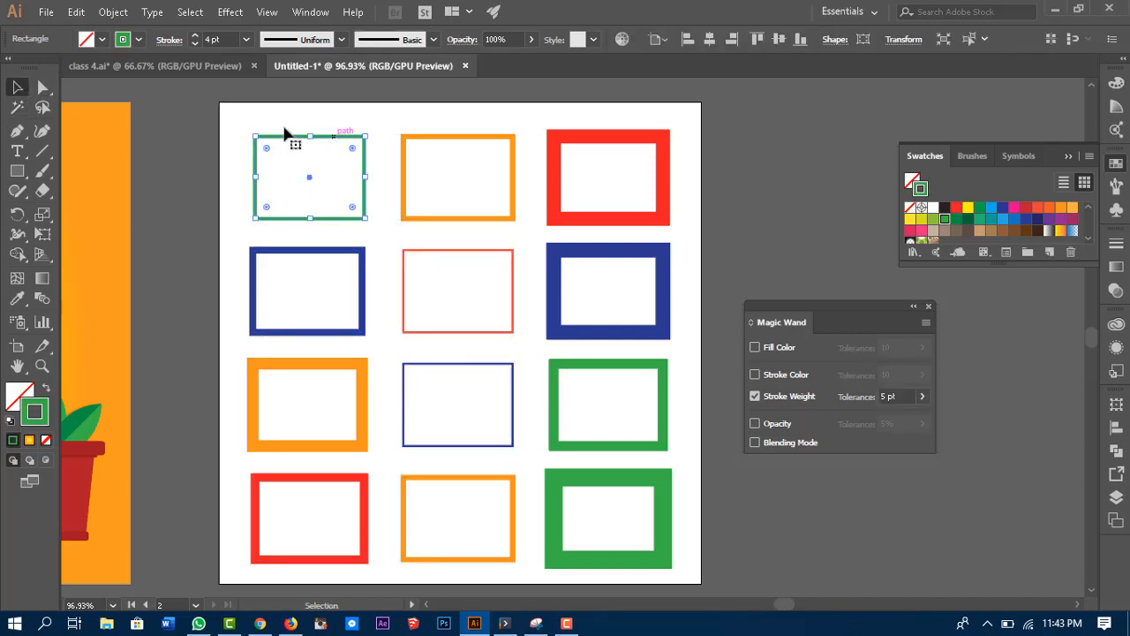
{"action": "left_click", "coordinate": [213, 38]}
{"action": "left_click", "coordinate": [366, 286]}
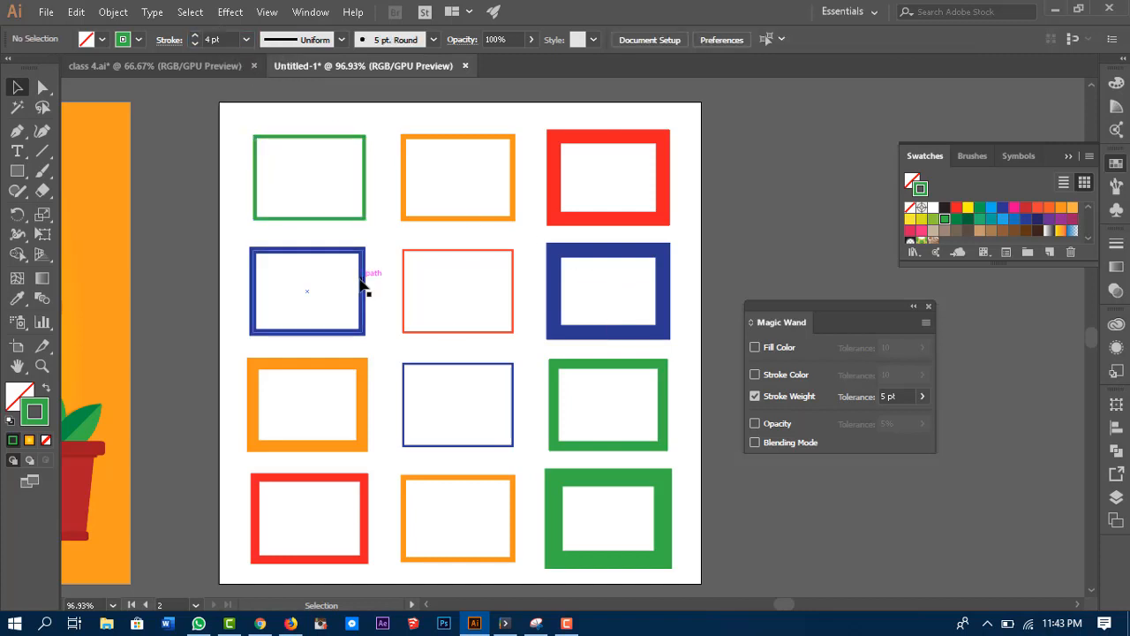
{"action": "left_click", "coordinate": [362, 285]}
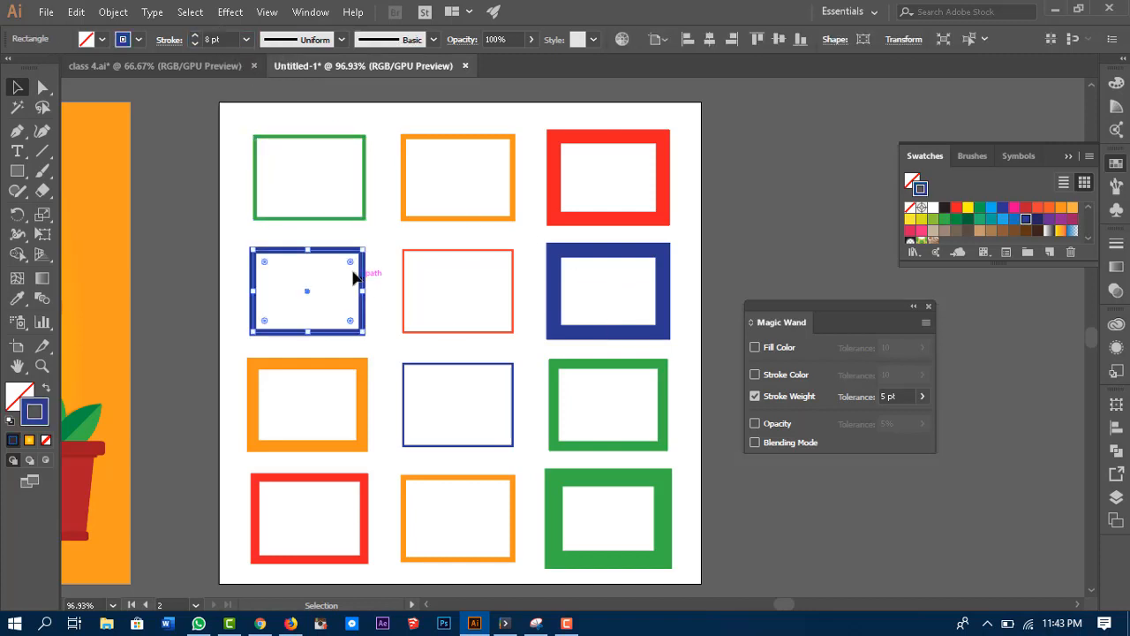
{"action": "left_click", "coordinate": [308, 138], "text": "shift"}
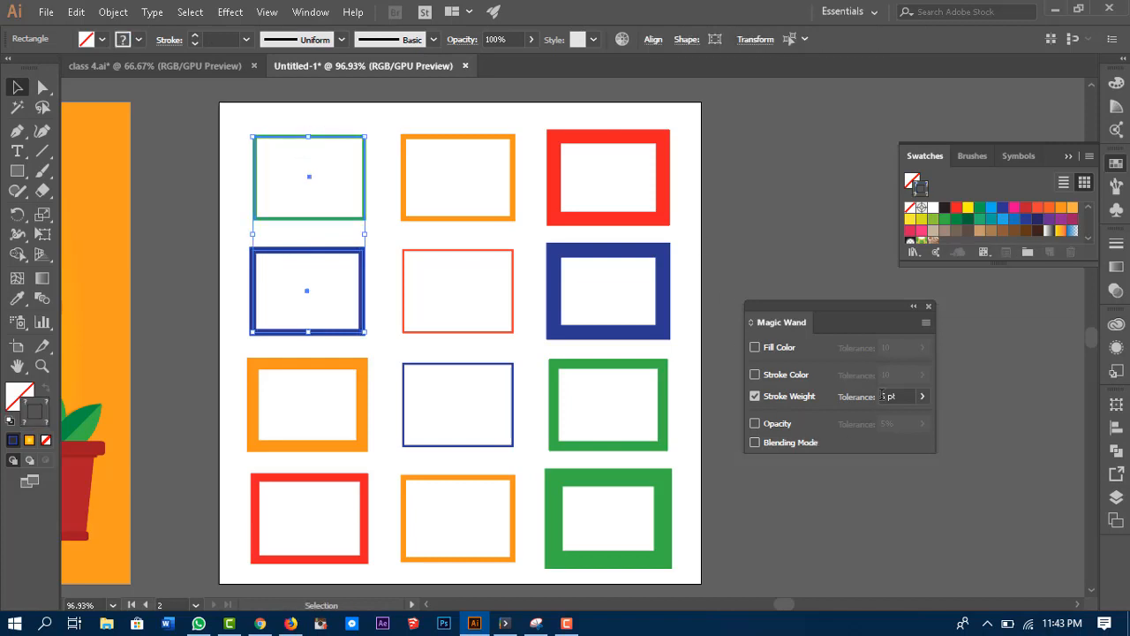
{"action": "double_click", "coordinate": [900, 396]}
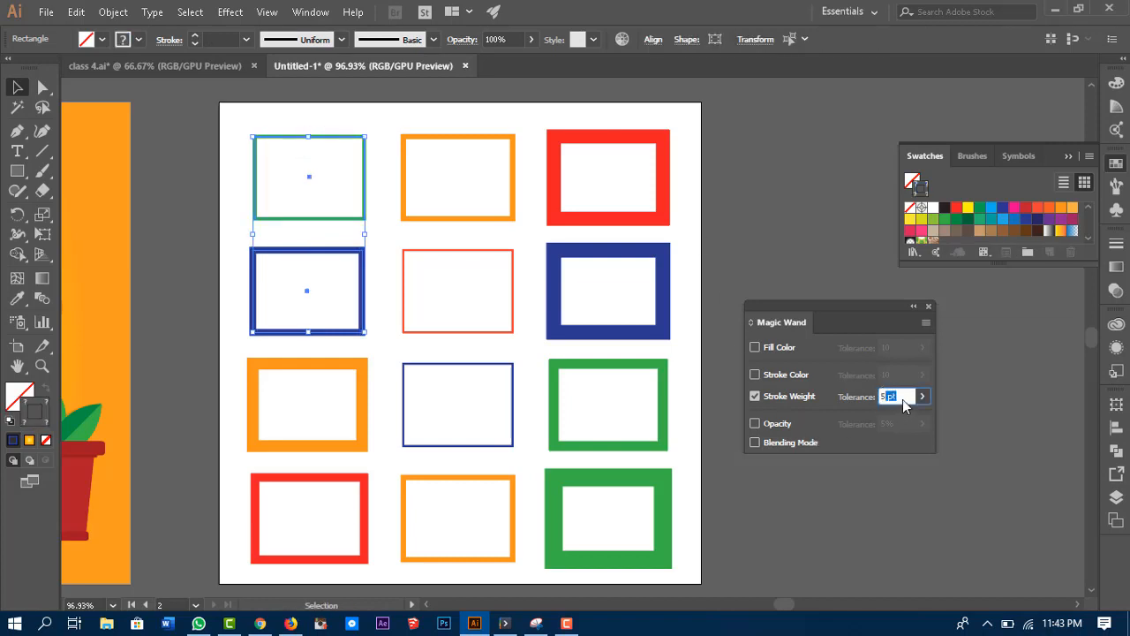
{"action": "left_click_drag", "start_coordinate": [903, 396], "coordinate": [875, 394]}
Compare the stroke weight of the third-column dark blue rectangle with the first-row green rectangle, then clear the selection.
{"action": "left_click", "coordinate": [594, 256]}
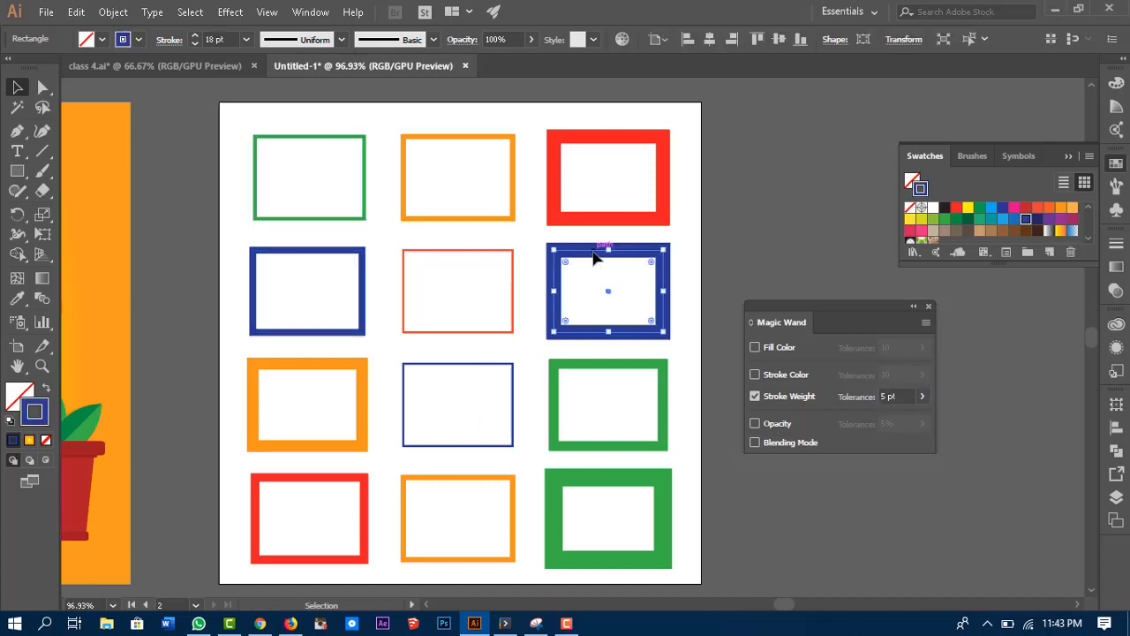
{"action": "left_click", "coordinate": [345, 140]}
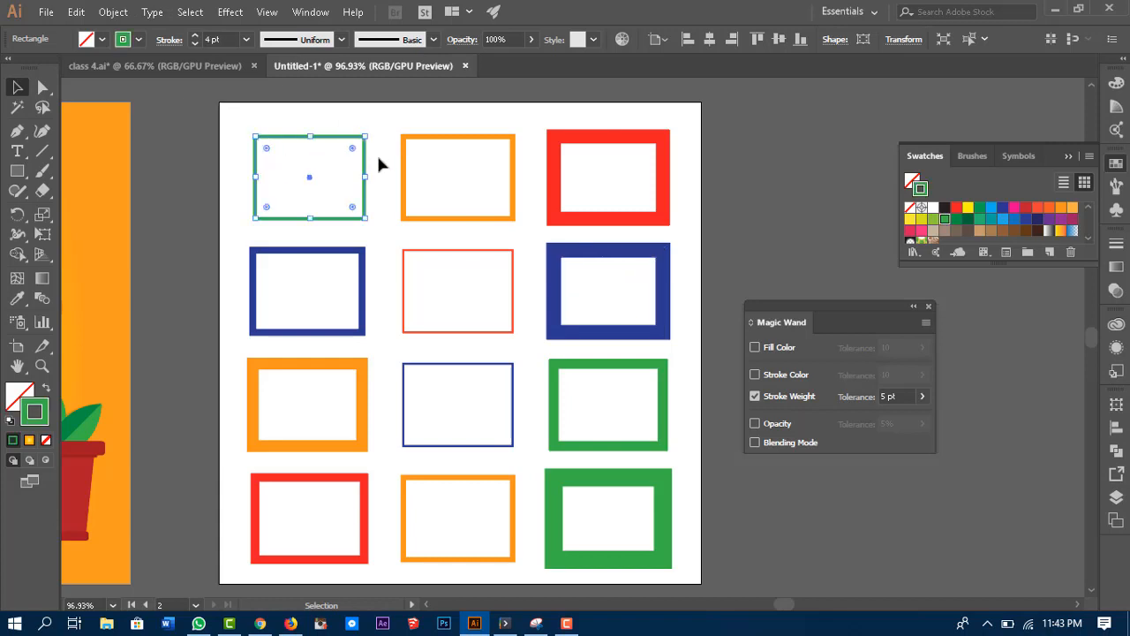
{"action": "left_click", "coordinate": [596, 255]}
{"action": "left_click", "coordinate": [210, 40]}
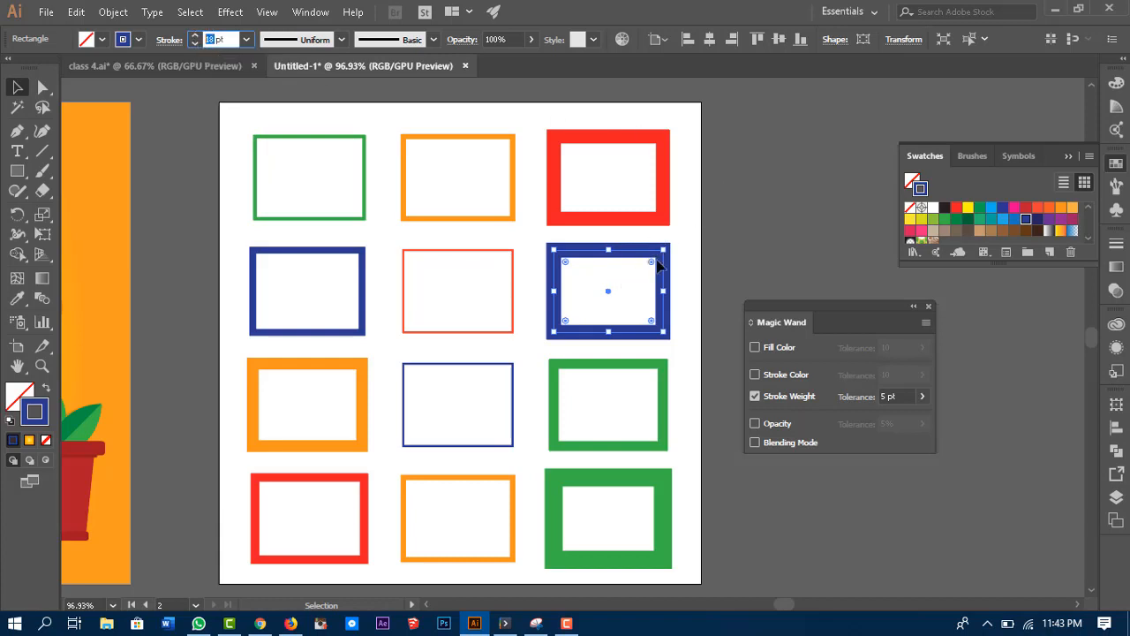
{"action": "left_click", "coordinate": [900, 397]}
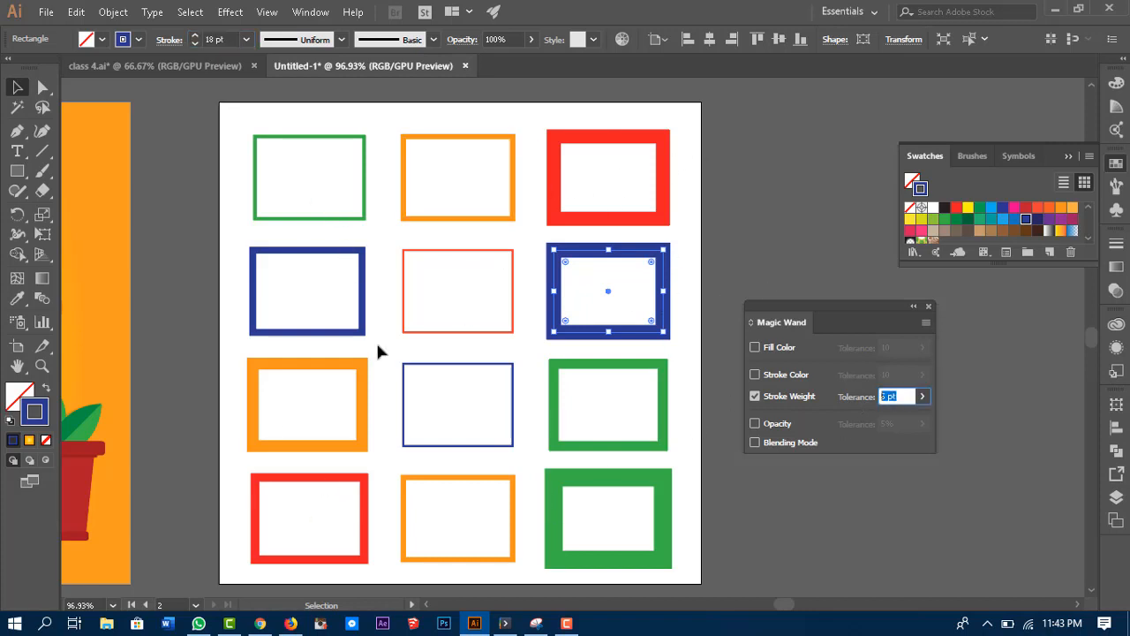
{"action": "left_click", "coordinate": [355, 528]}
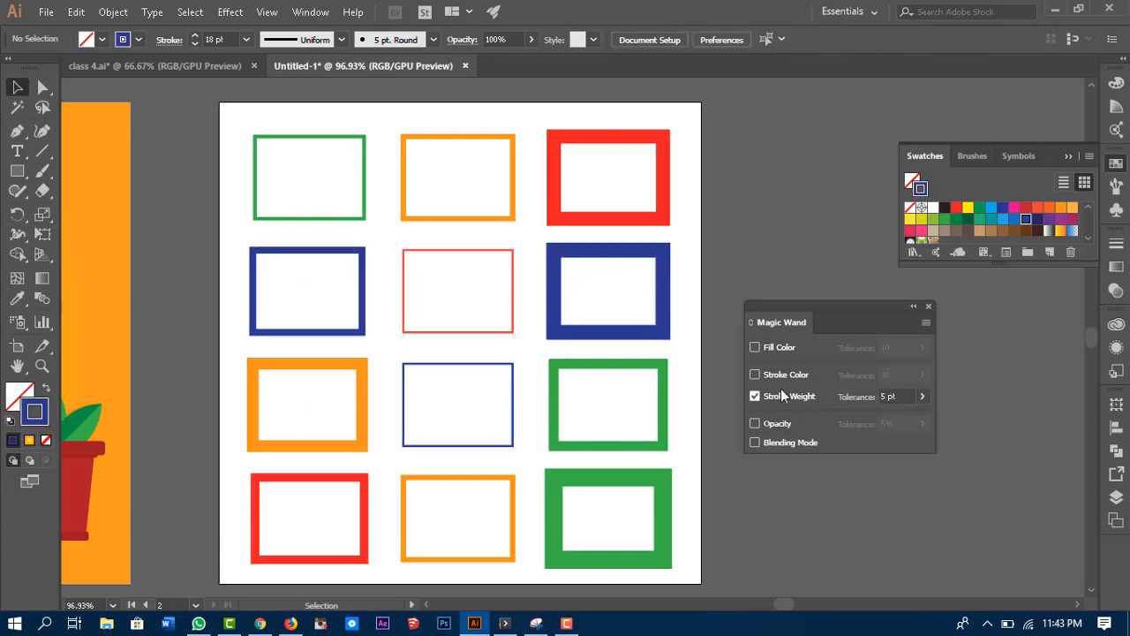
Select all outlines within 5 pt of the first-row green rectangle's stroke weight with the Magic Wand.
{"action": "left_click_drag", "start_coordinate": [208, 112], "coordinate": [492, 379]}
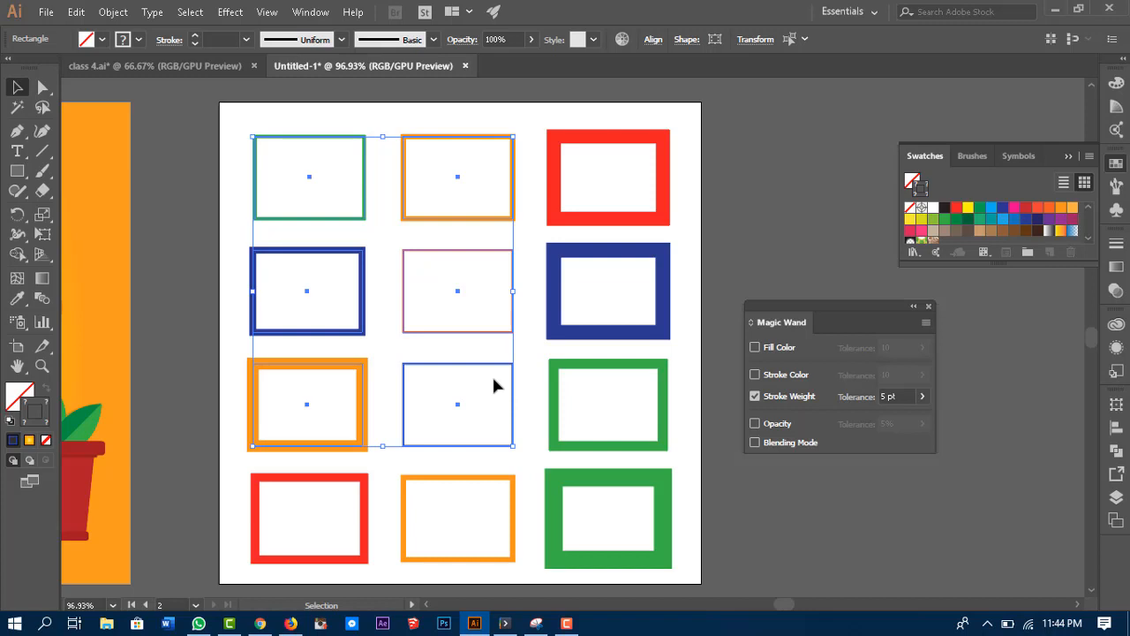
{"action": "left_click", "coordinate": [214, 112]}
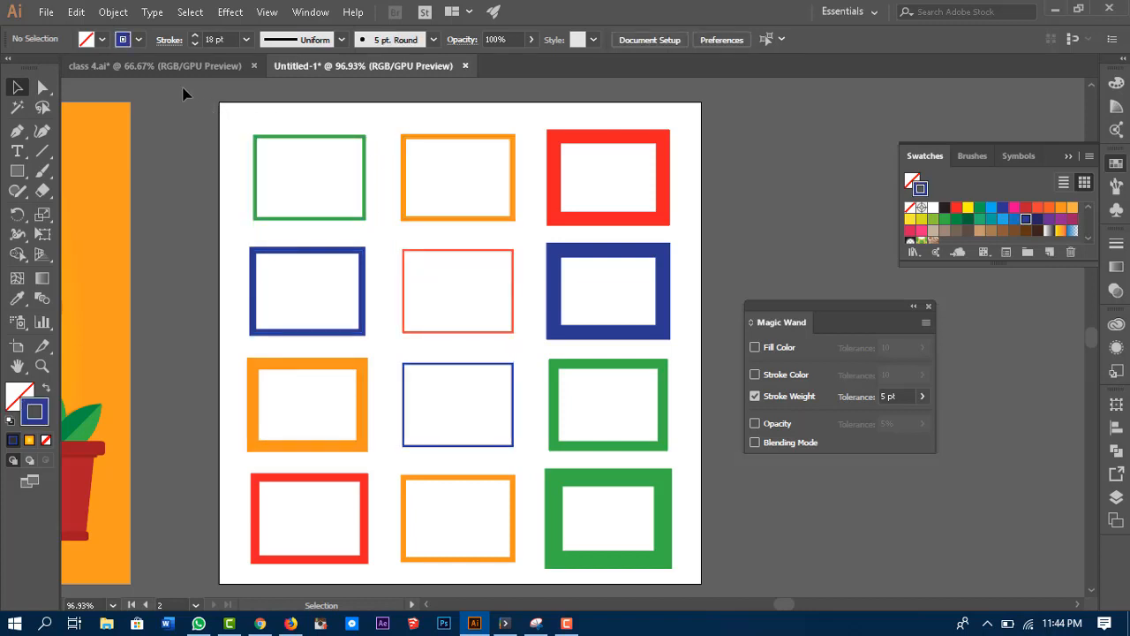
{"action": "left_click", "coordinate": [16, 107]}
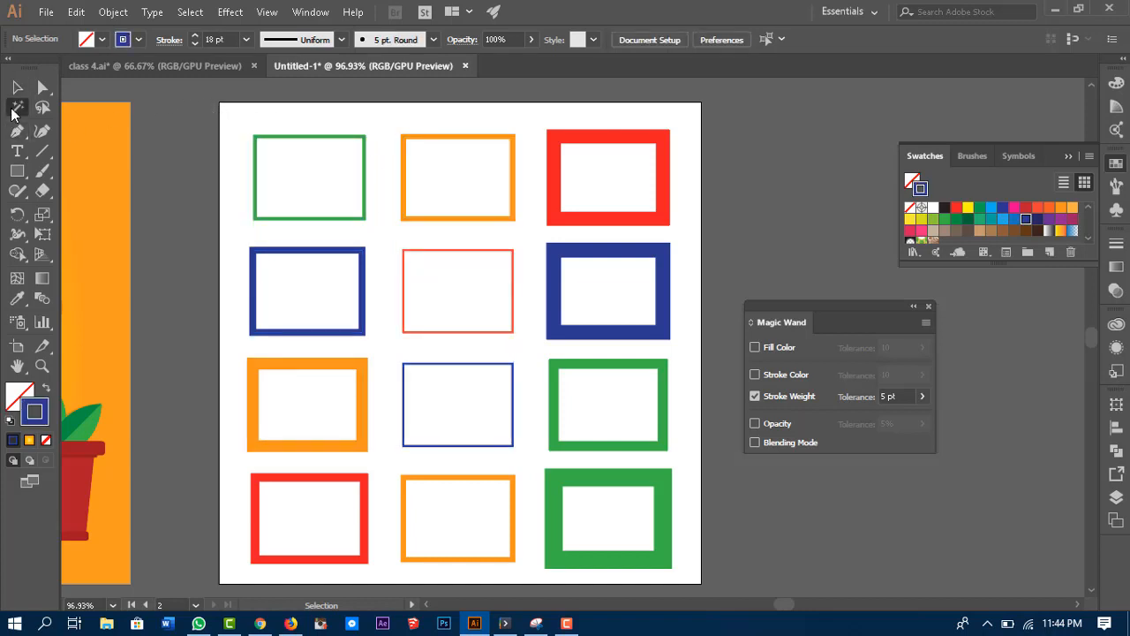
{"action": "left_click", "coordinate": [298, 138]}
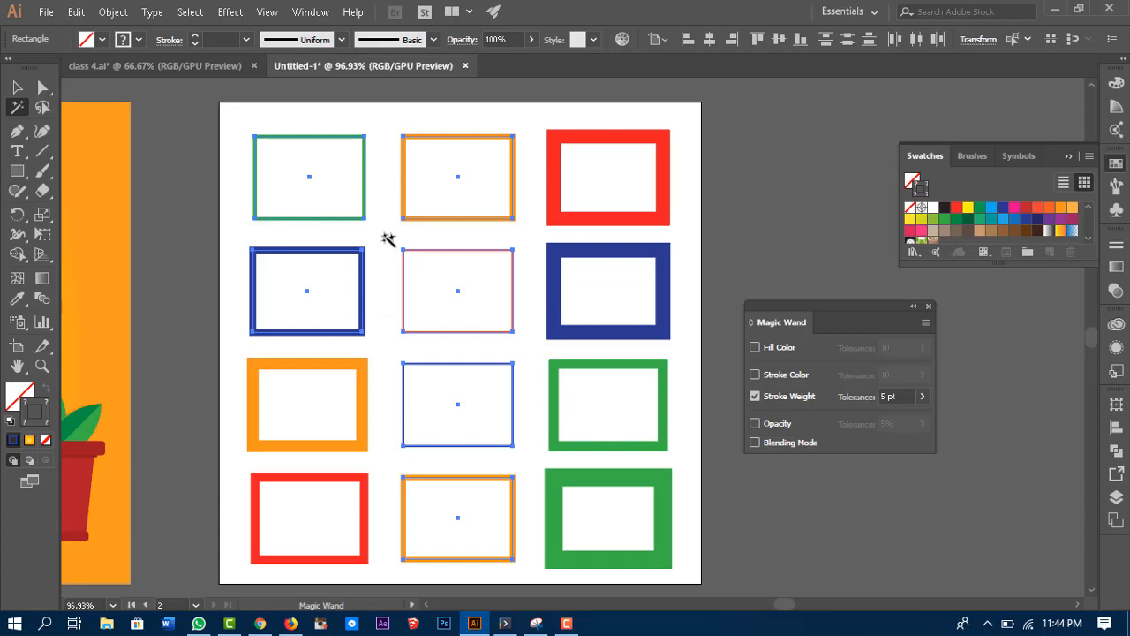
Set the stroke weight tolerance to 10 pt, select outlines matching the first-row red rectangle with the Magic Wand, and clear the selection.
{"action": "left_click", "coordinate": [888, 396]}
{"action": "key", "text": "Return"}
{"action": "left_click", "coordinate": [626, 140]}
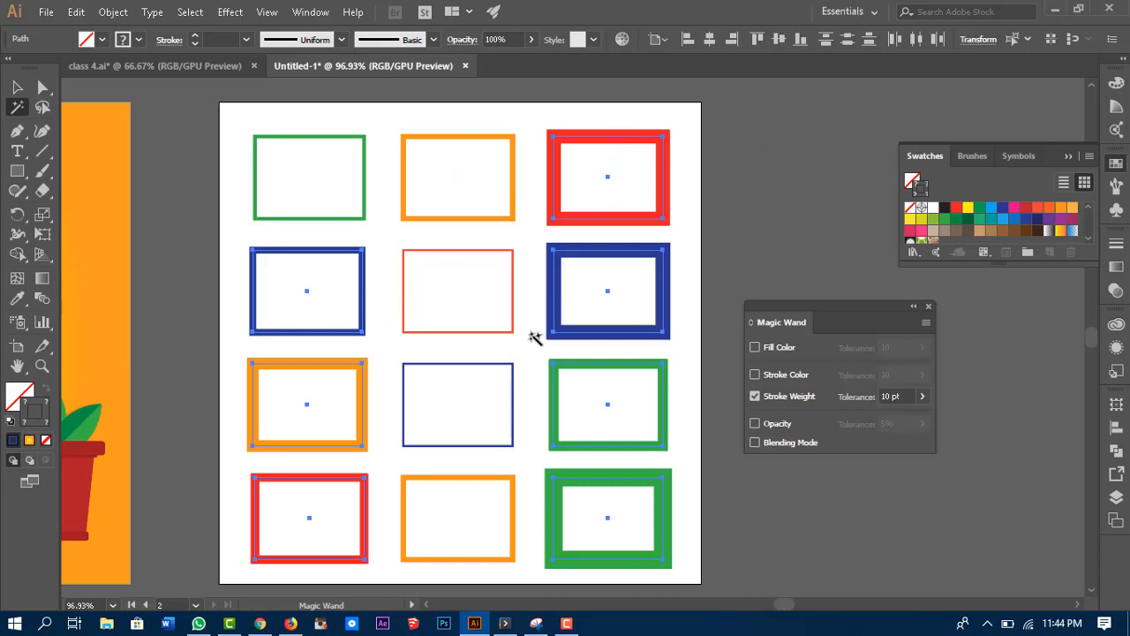
{"action": "left_click", "coordinate": [17, 87]}
{"action": "left_click", "coordinate": [674, 153]}
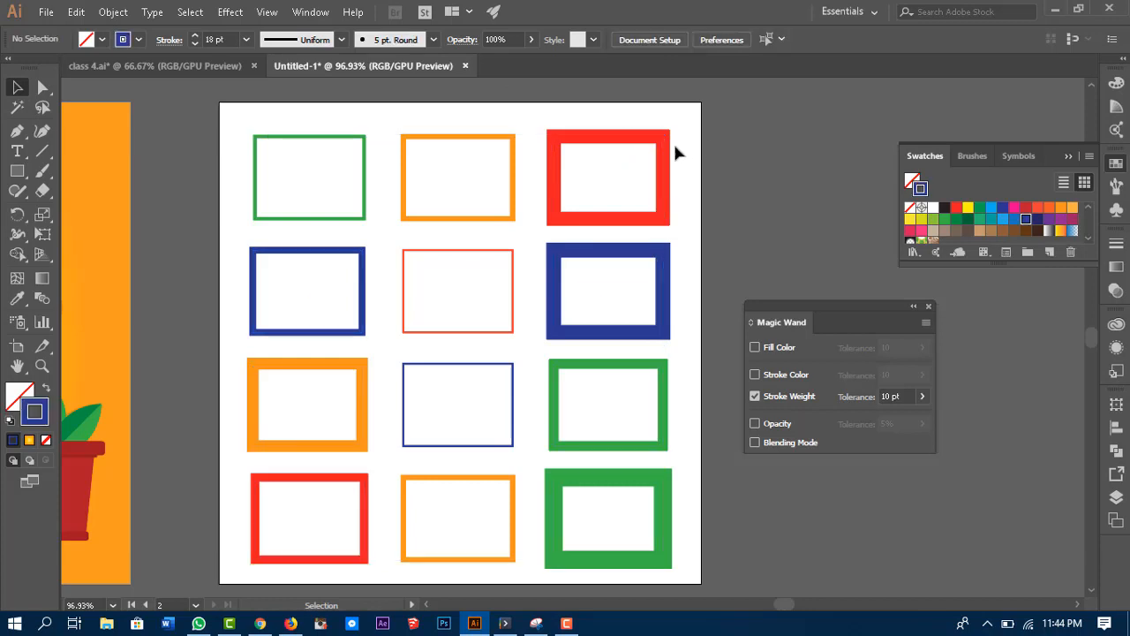
Check the stroke weights of the first-row red and green rectangles and the third-column dark blue rectangle.
{"action": "left_click", "coordinate": [664, 149]}
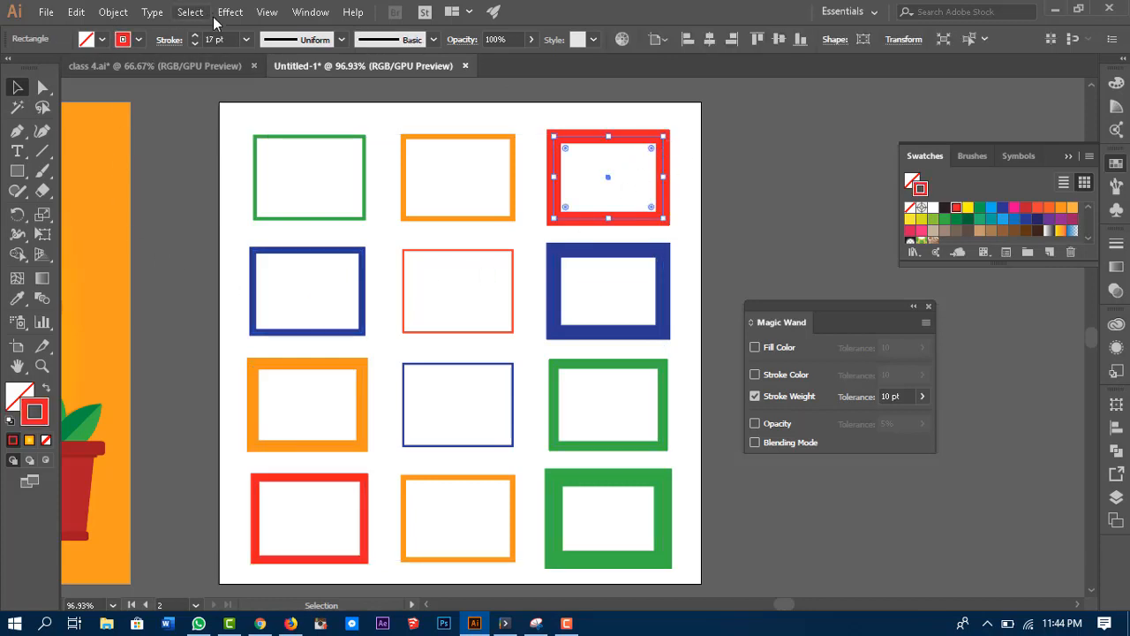
{"action": "left_click", "coordinate": [309, 139]}
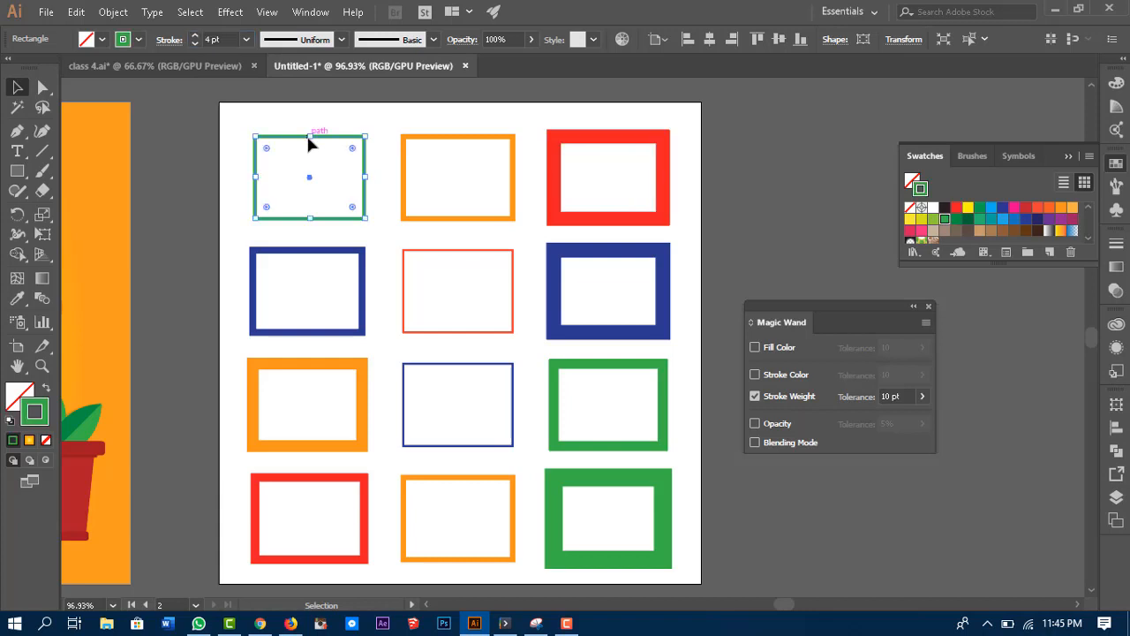
{"action": "left_click", "coordinate": [211, 39]}
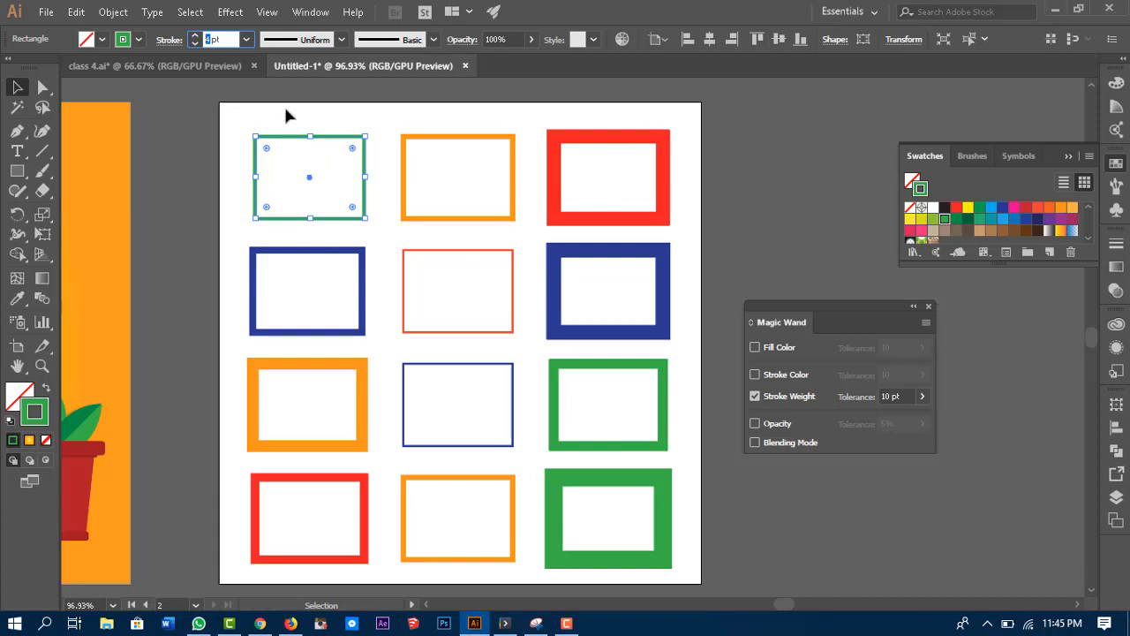
{"action": "left_click", "coordinate": [625, 254]}
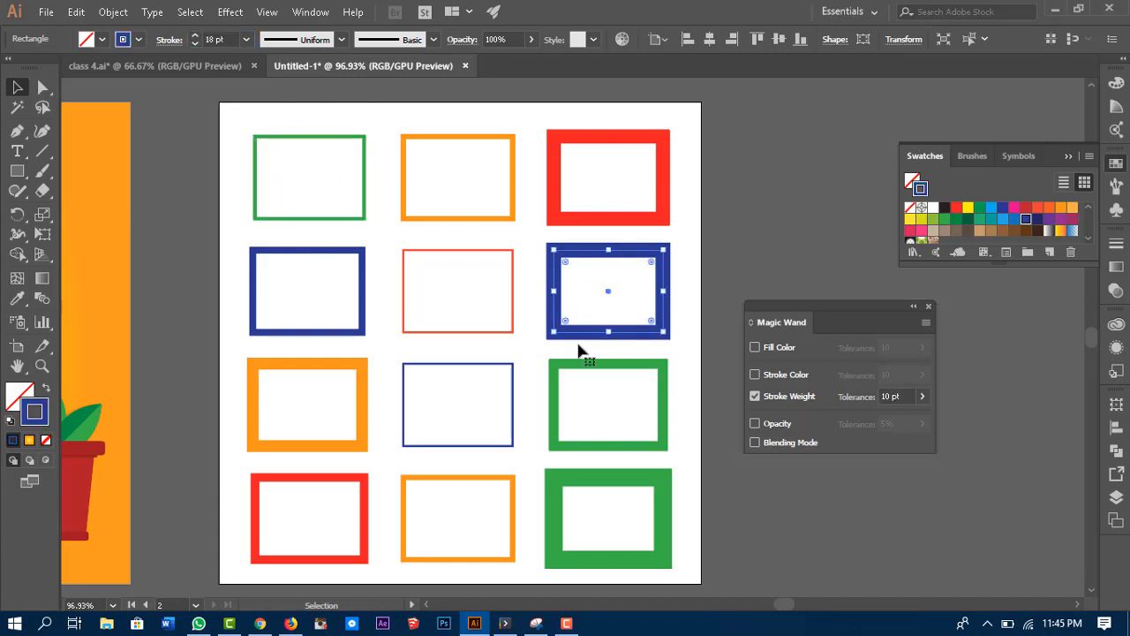
{"action": "left_click", "coordinate": [368, 152]}
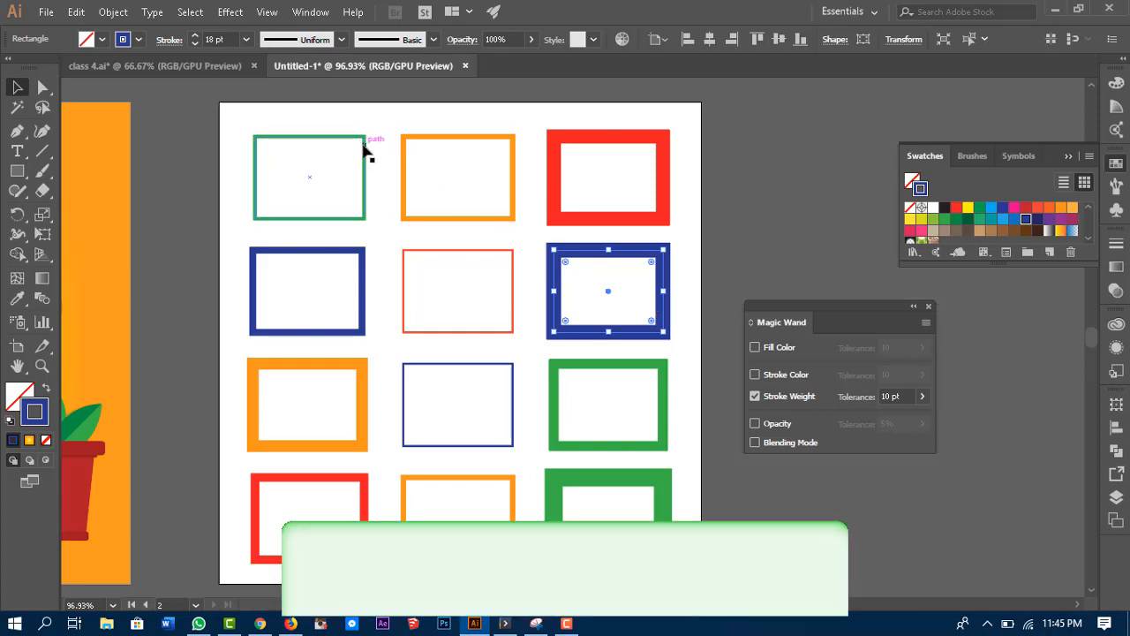
Select outlines within 10 pt of the third-column dark blue rectangle's stroke weight with the Magic Wand.
{"action": "left_click", "coordinate": [635, 139]}
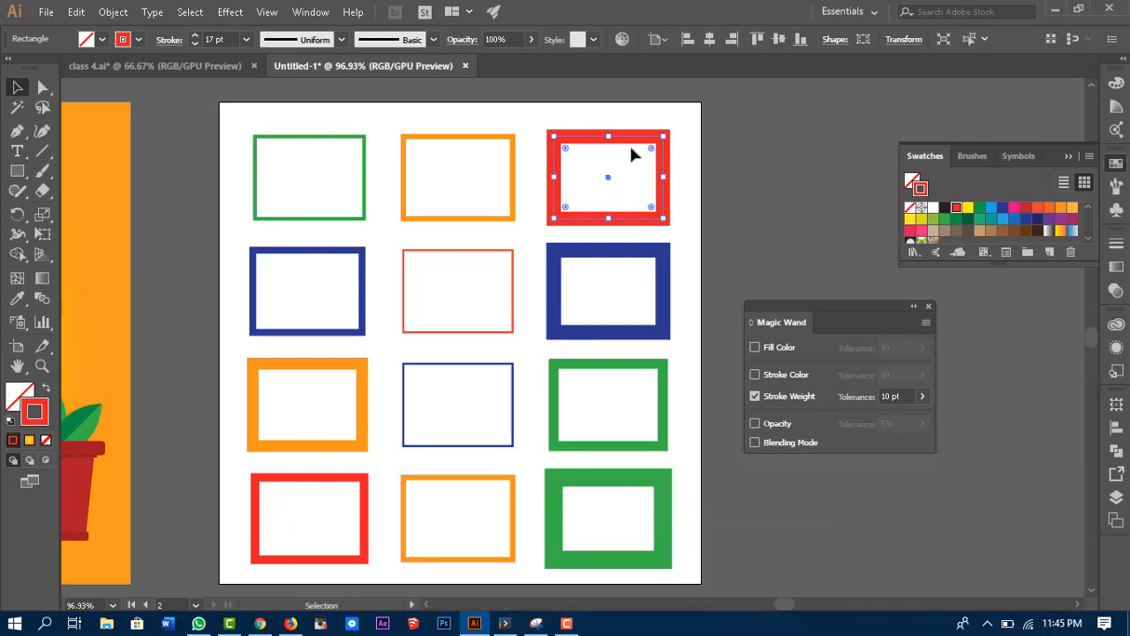
{"action": "left_click", "coordinate": [17, 107]}
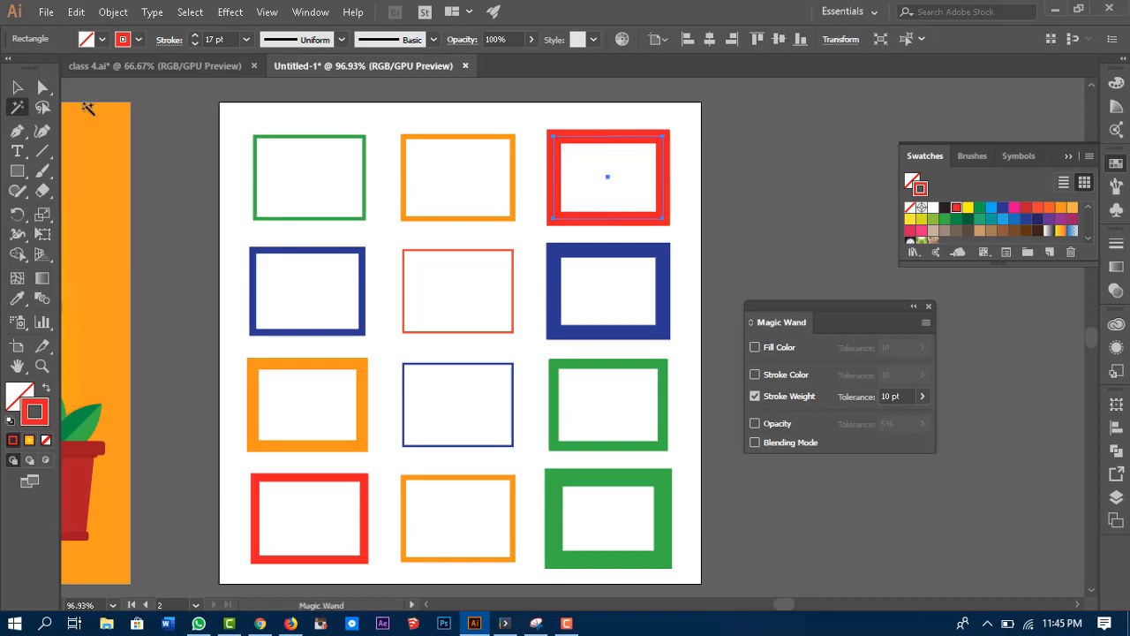
{"action": "left_click", "coordinate": [642, 252]}
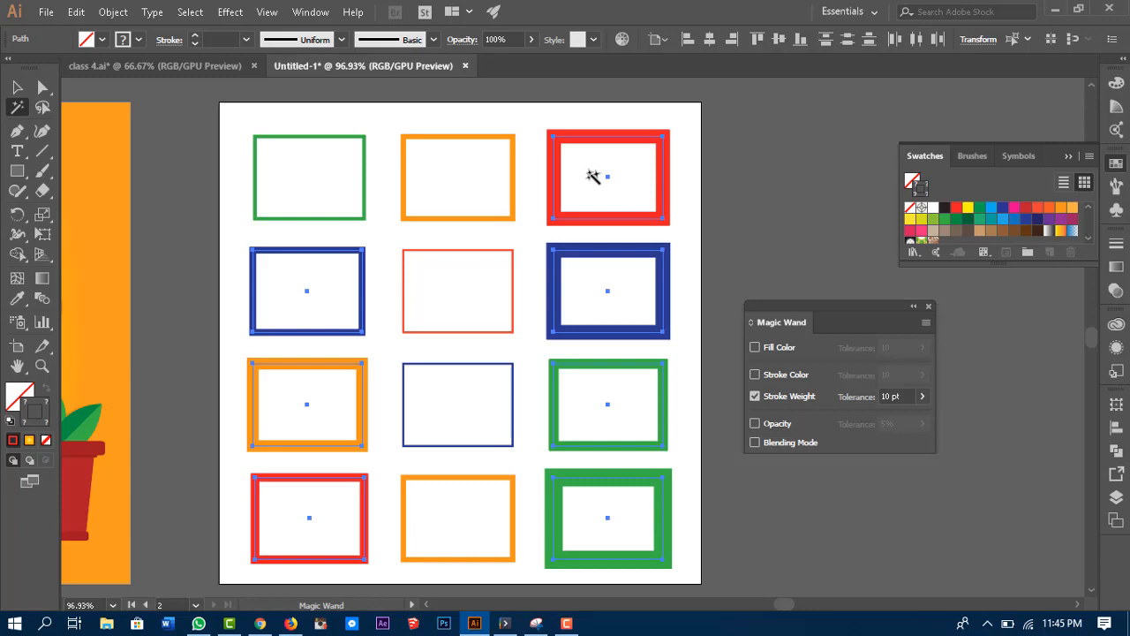
Set the stroke weight tolerance to 20 pt and select matching outlines with the Magic Wand from the first-row red rectangle, then the green one.
{"action": "double_click", "coordinate": [888, 397]}
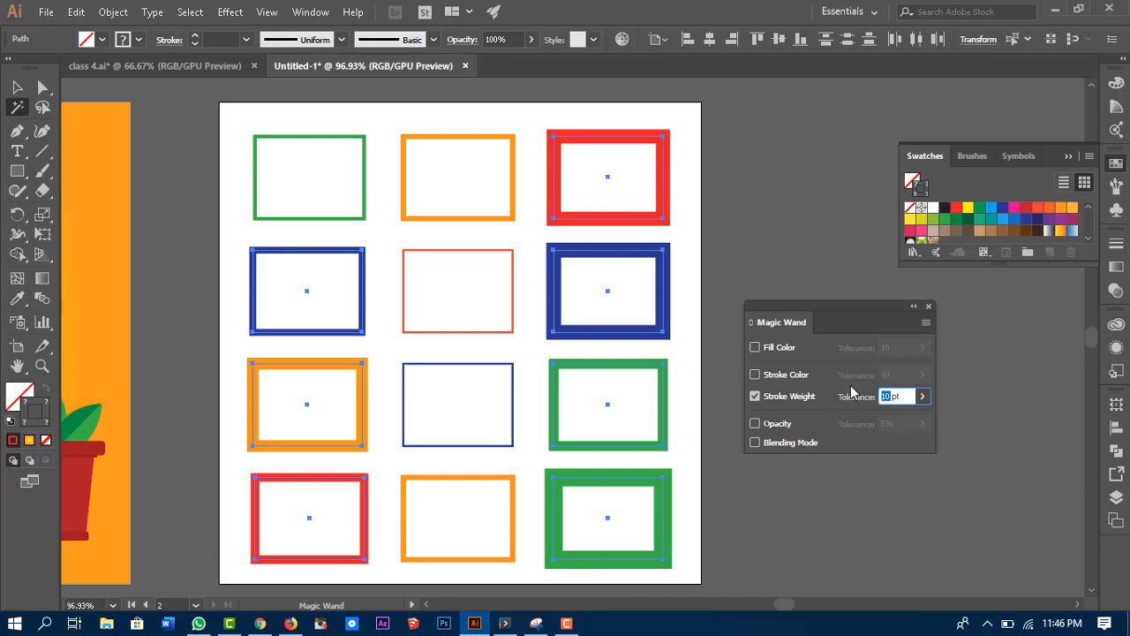
{"action": "type", "text": "20"}
{"action": "key", "text": "Return"}
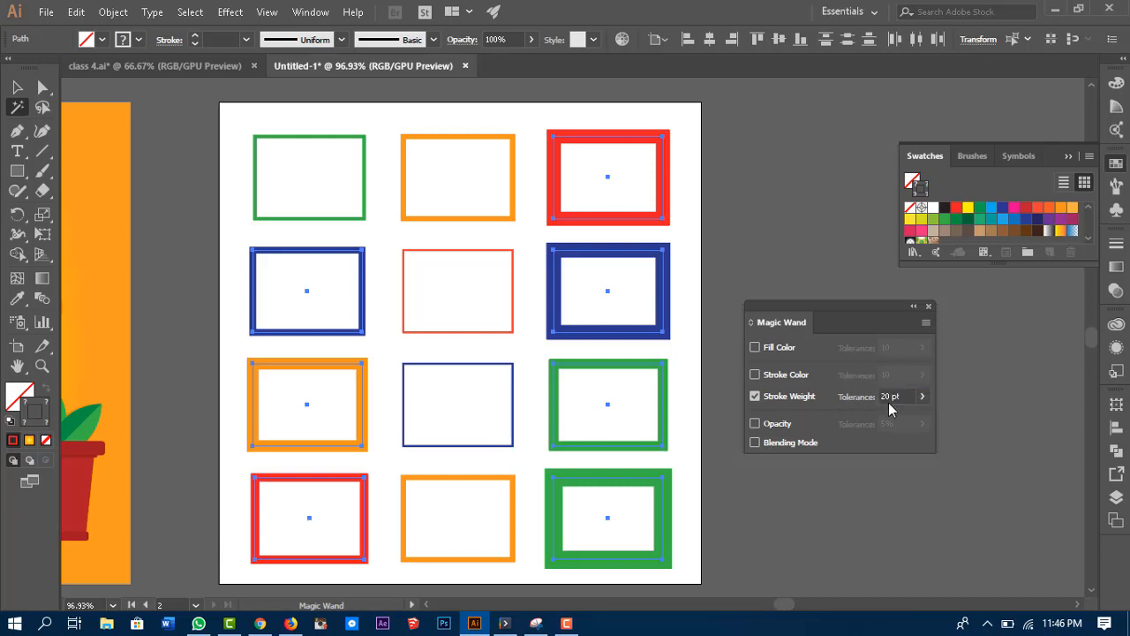
{"action": "left_click", "coordinate": [612, 139]}
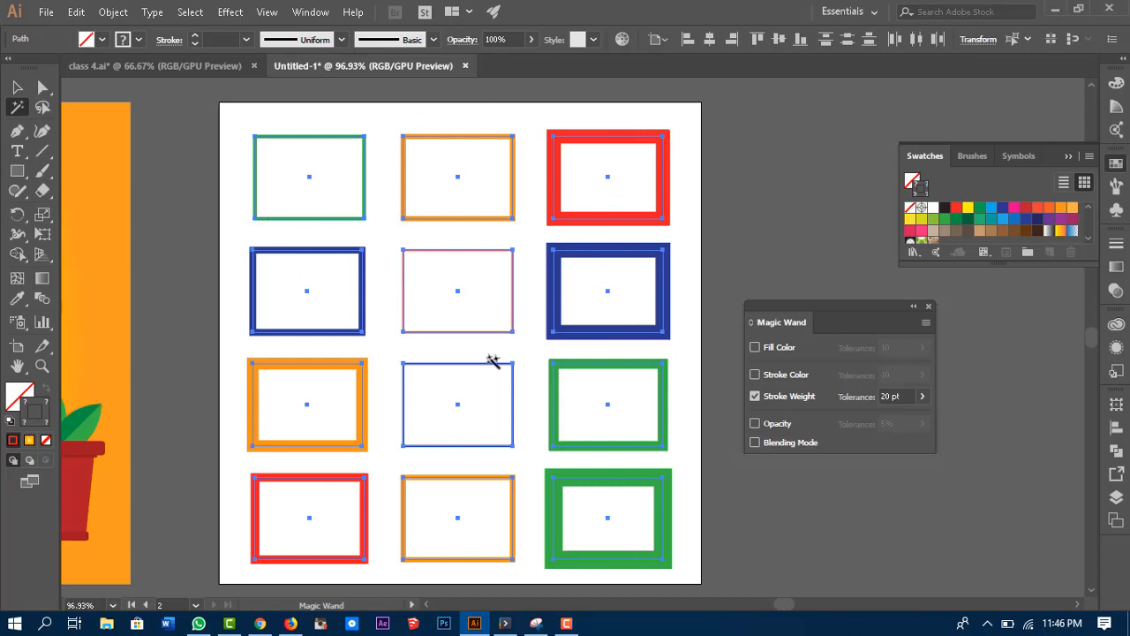
{"action": "left_click", "coordinate": [371, 176]}
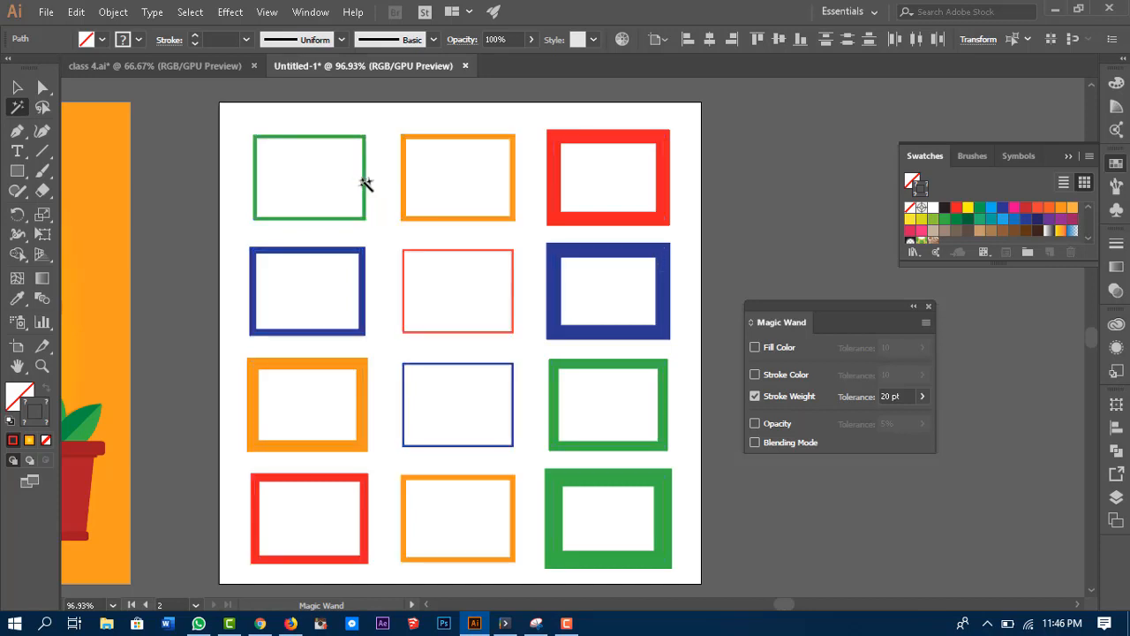
{"action": "left_click", "coordinate": [362, 140]}
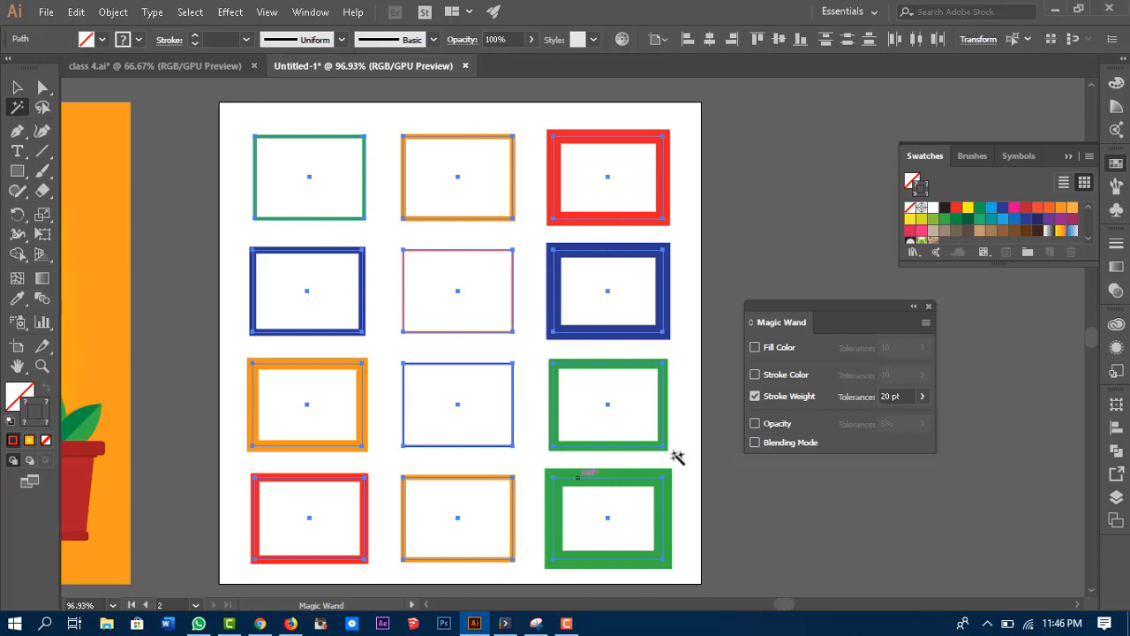
Disable Stroke Weight matching, enable Opacity matching for the Magic Wand, and deselect all rectangles.
{"action": "left_click", "coordinate": [886, 397]}
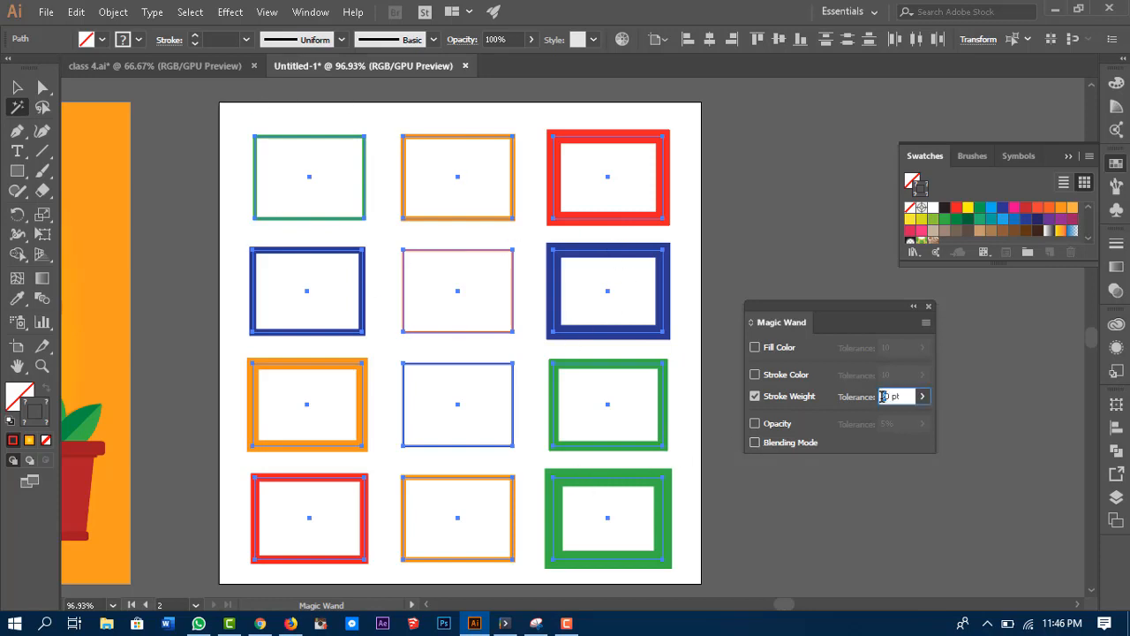
{"action": "left_click", "coordinate": [756, 397]}
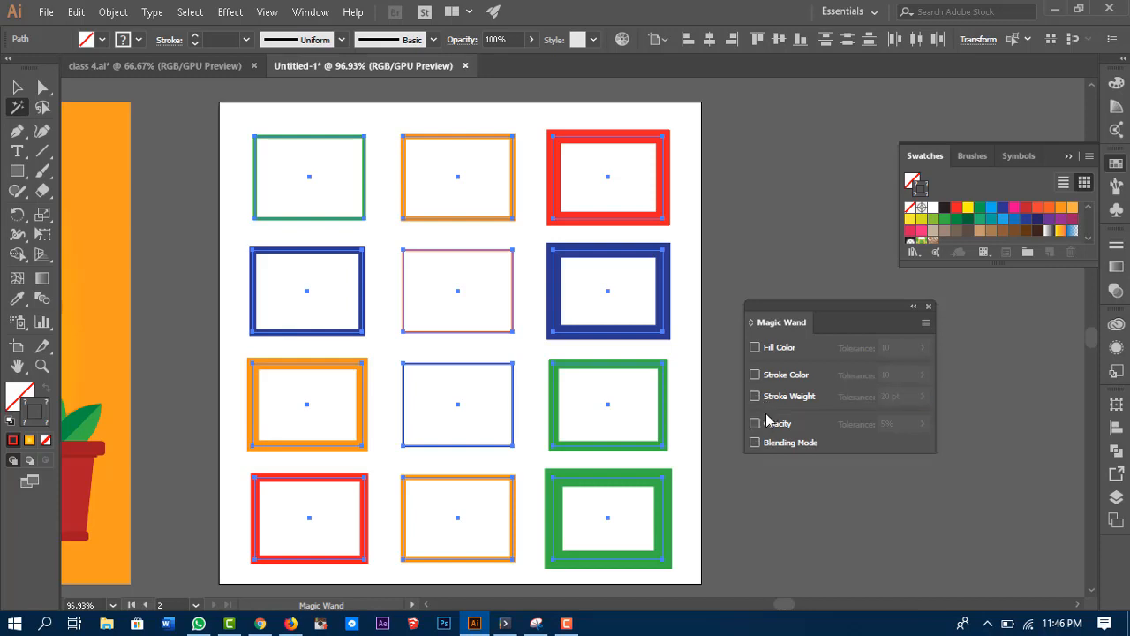
{"action": "left_click", "coordinate": [755, 425]}
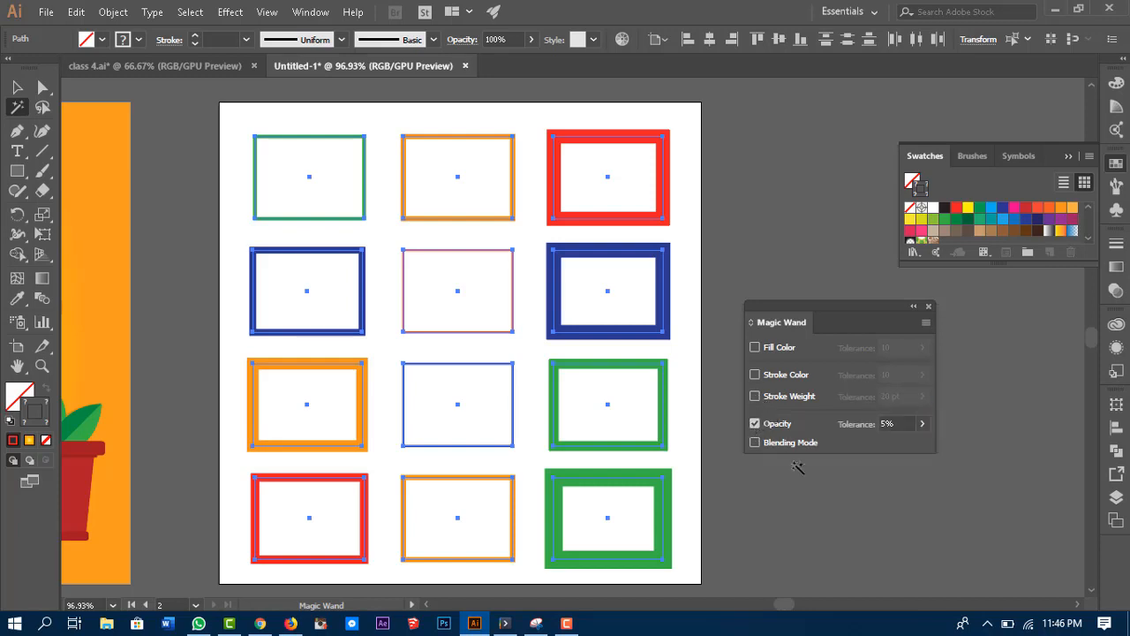
{"action": "key", "text": "v"}
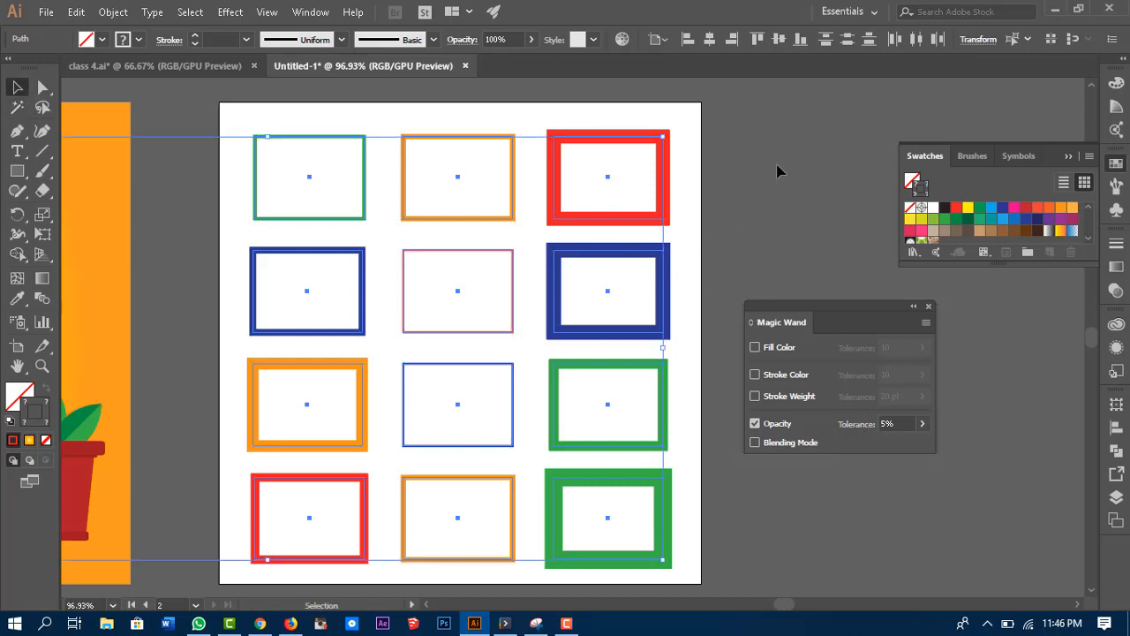
{"action": "left_click", "coordinate": [711, 135]}
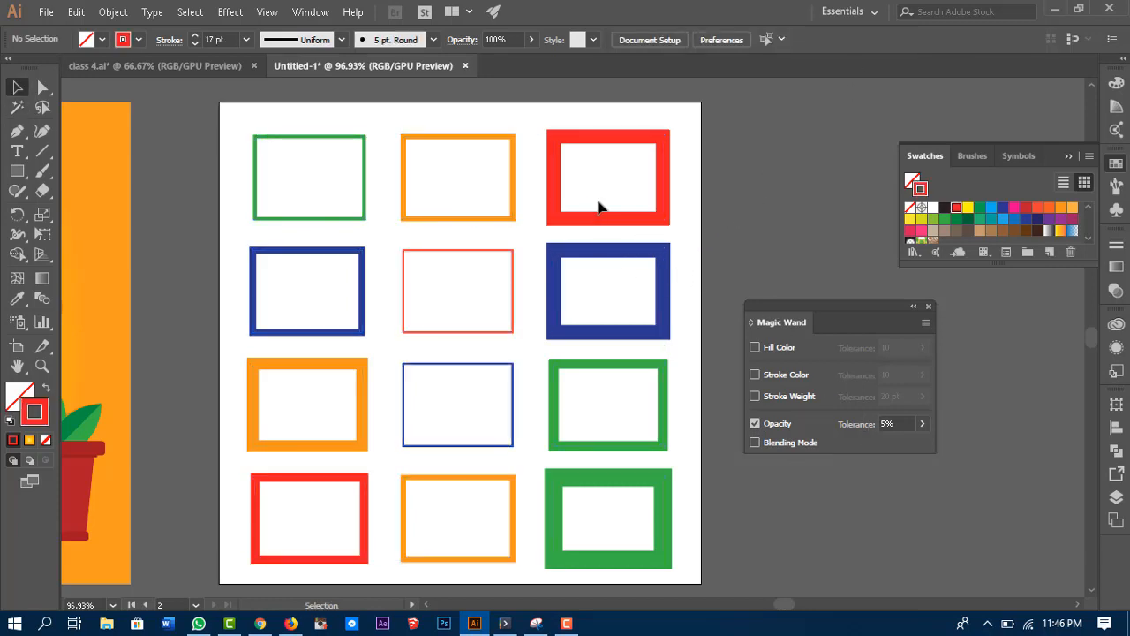
{"action": "left_click_drag", "start_coordinate": [673, 183], "coordinate": [695, 181]}
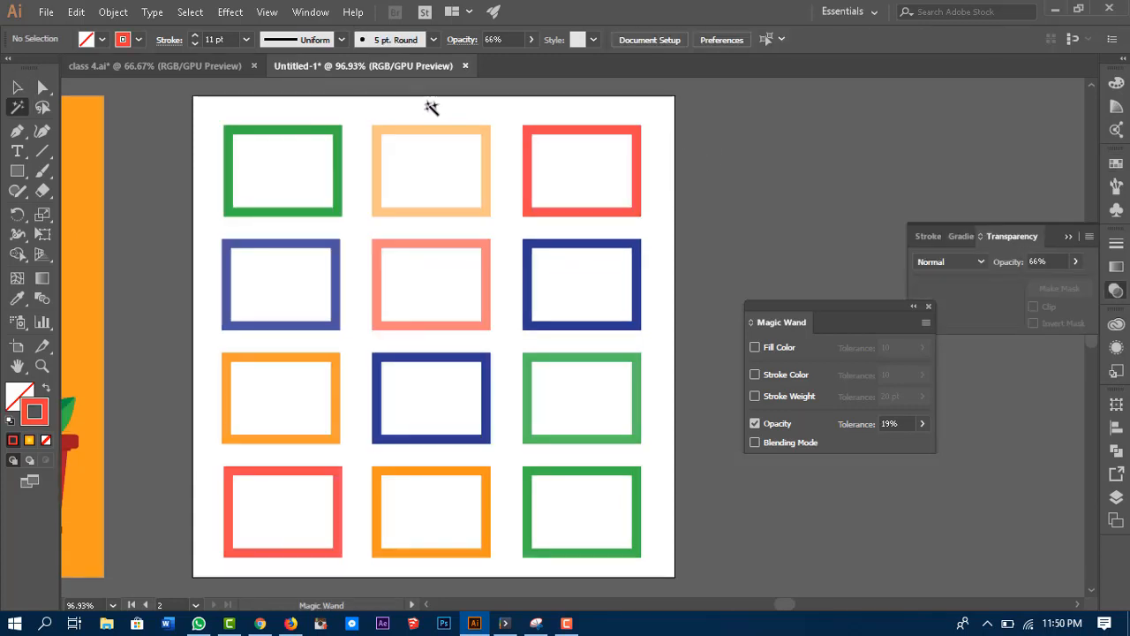
Select outlines within 19% opacity with the Magic Wand from the first-row light orange rectangle, then from the first-row red one.
{"action": "left_click", "coordinate": [449, 131]}
{"action": "left_click", "coordinate": [450, 130]}
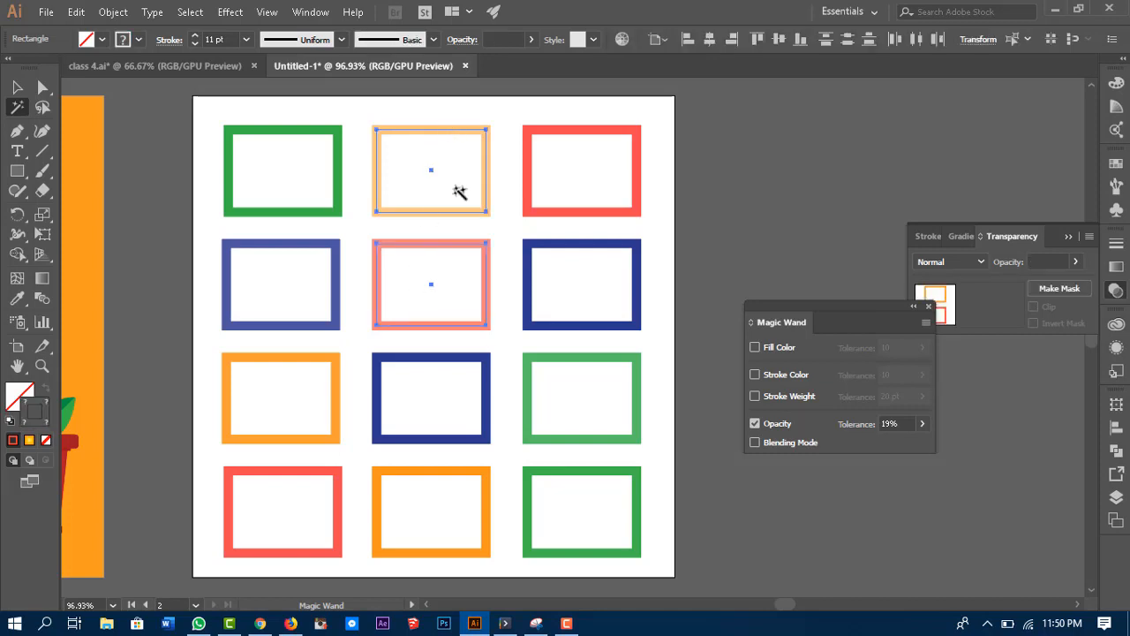
{"action": "left_click", "coordinate": [636, 132]}
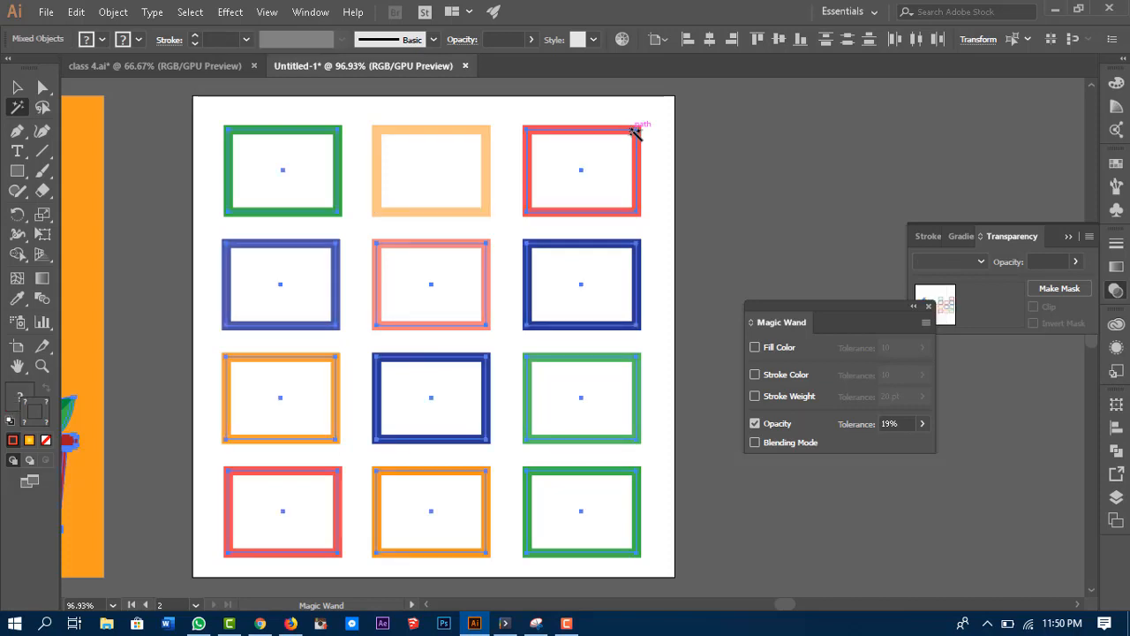
Compare the opacity values of the first-row red and light orange rectangles and the third-column dark blue and light green ones.
{"action": "left_click", "coordinate": [904, 424]}
{"action": "left_click", "coordinate": [17, 86]}
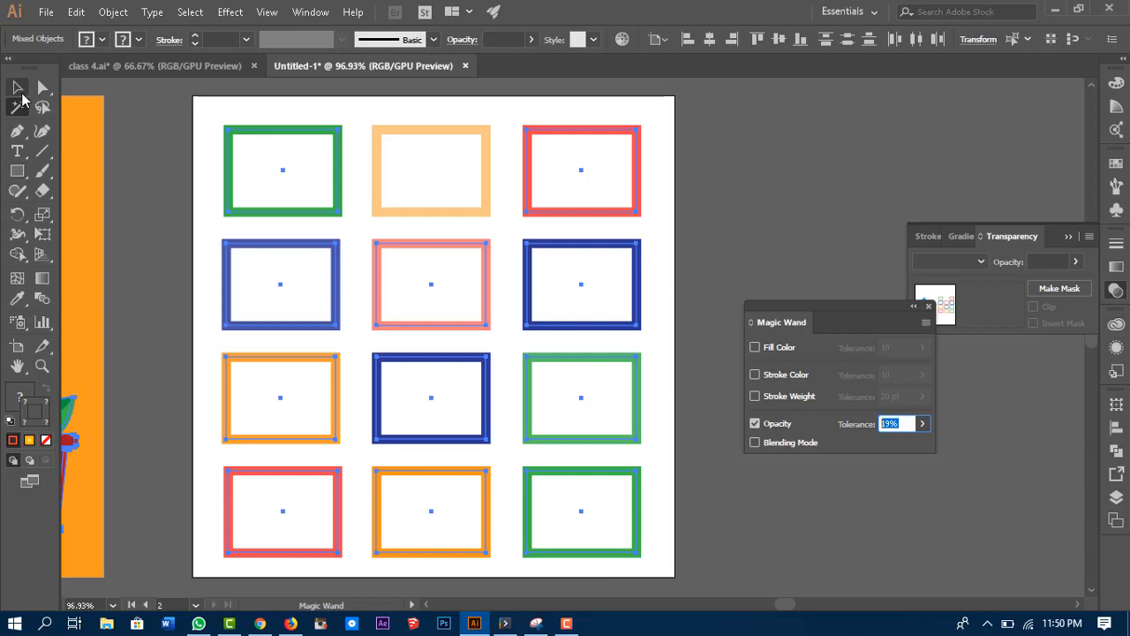
{"action": "left_click", "coordinate": [742, 128]}
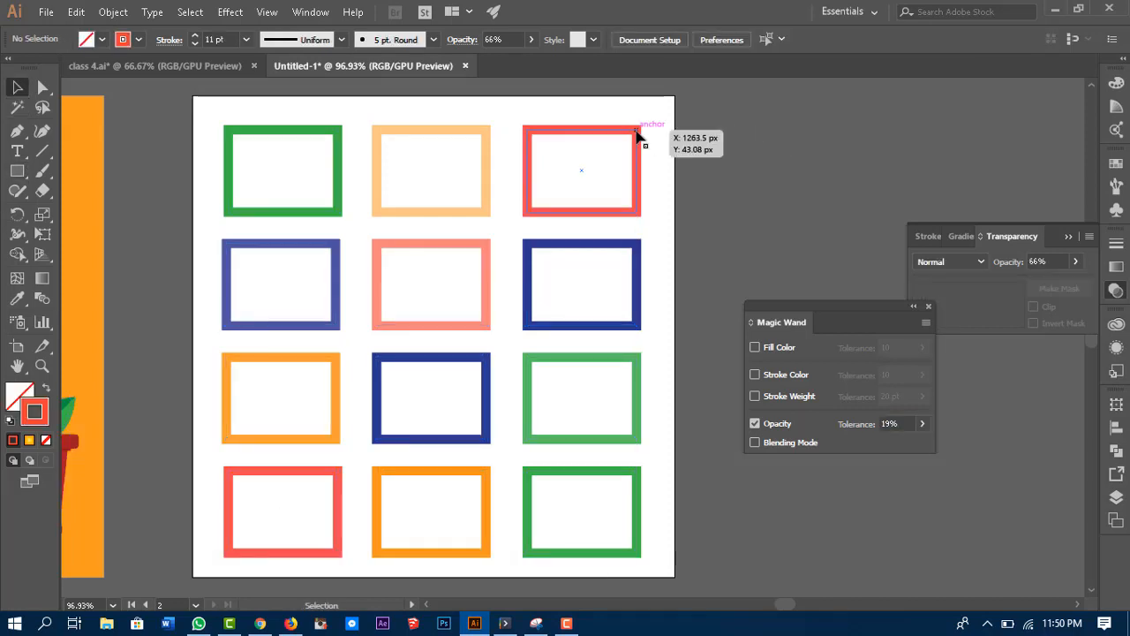
{"action": "left_click", "coordinate": [639, 132]}
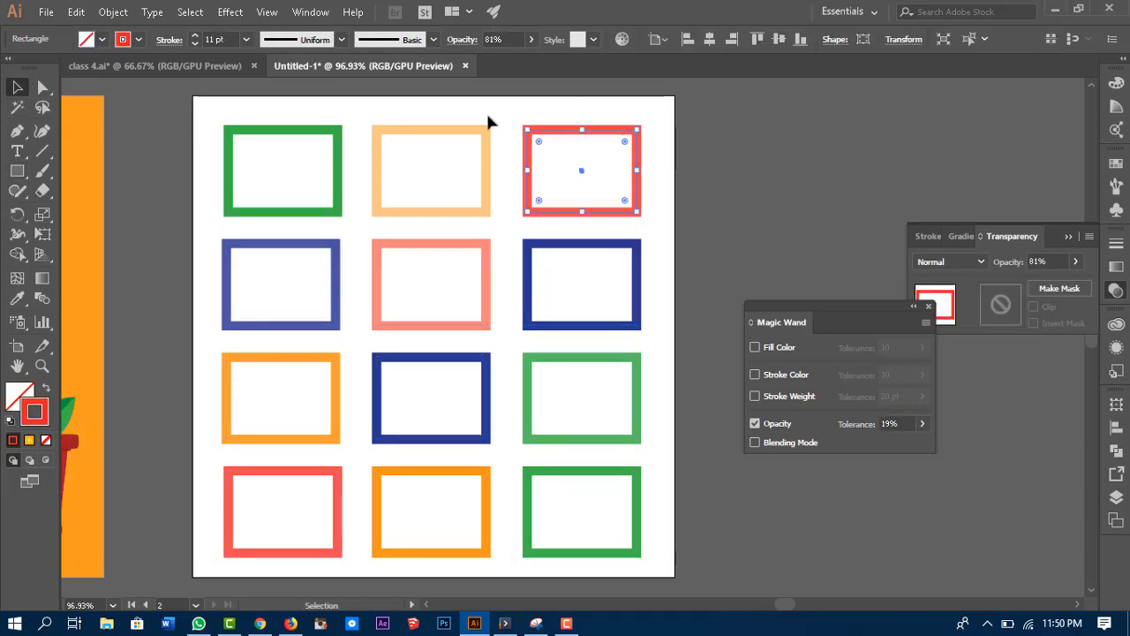
{"action": "left_click", "coordinate": [527, 280]}
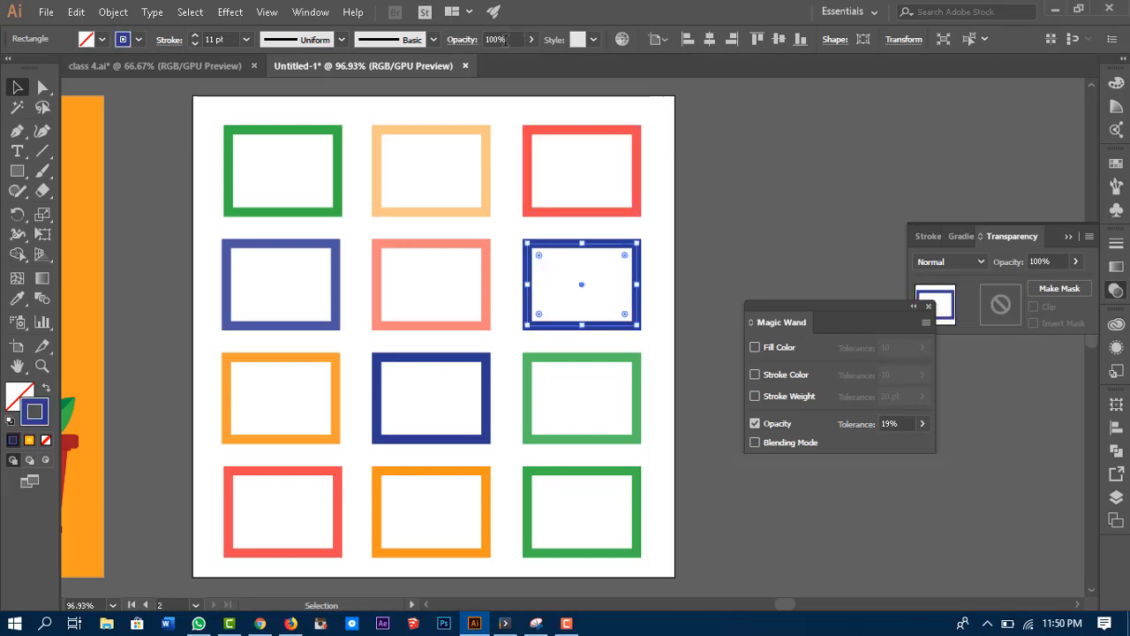
{"action": "left_click", "coordinate": [594, 359]}
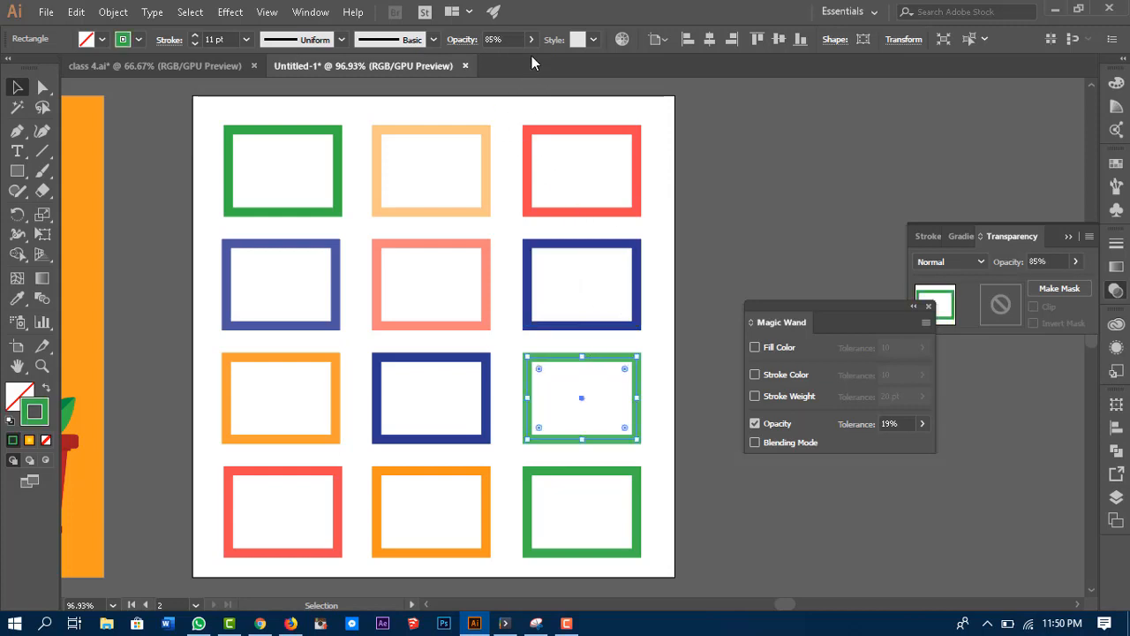
{"action": "left_click", "coordinate": [609, 213]}
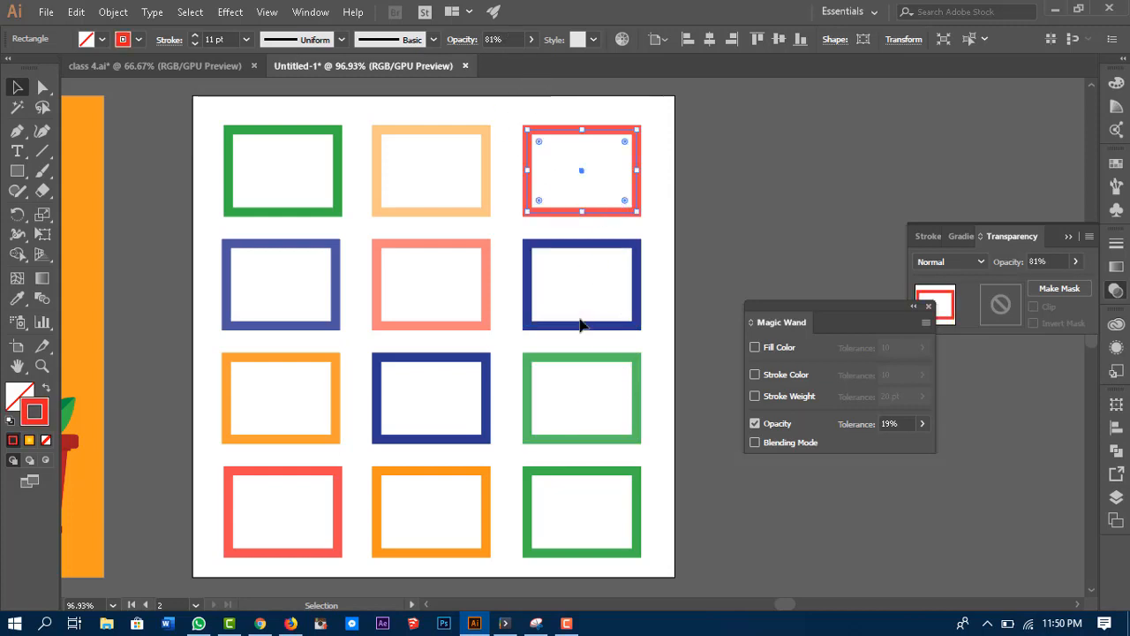
{"action": "left_click", "coordinate": [586, 361]}
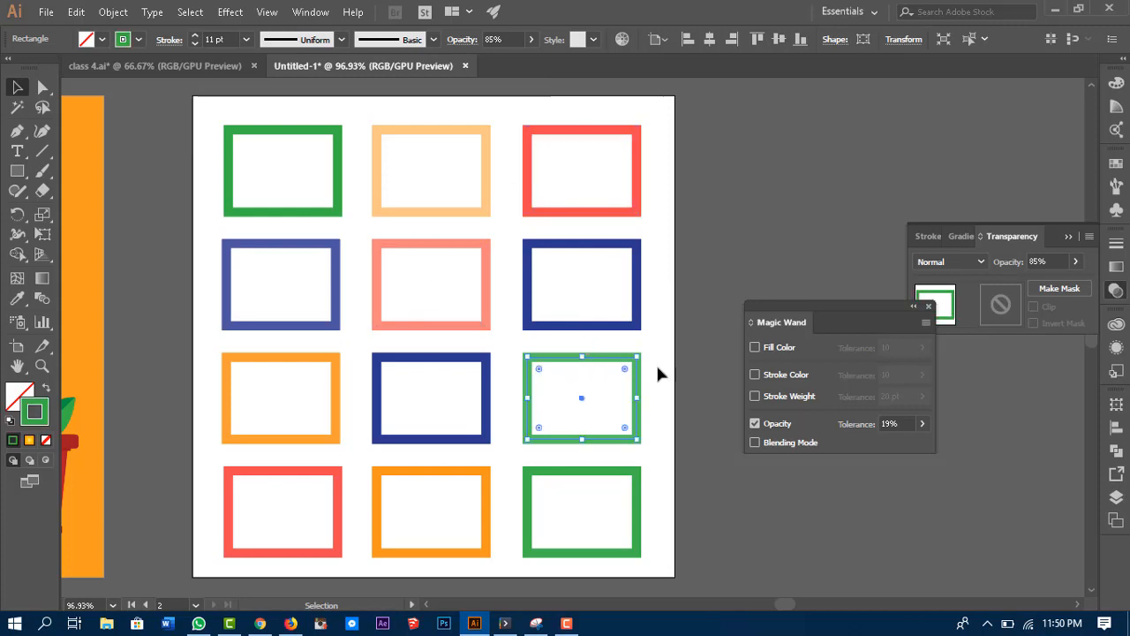
{"action": "left_click", "coordinate": [901, 423]}
{"action": "left_click", "coordinate": [477, 218]}
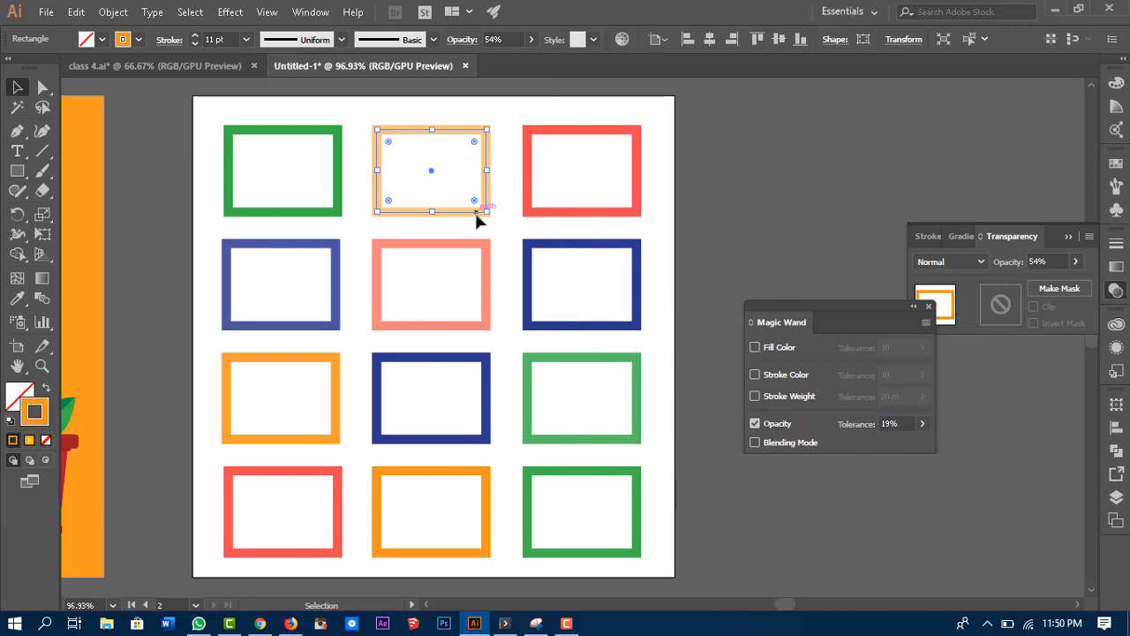
{"action": "left_click", "coordinate": [583, 213]}
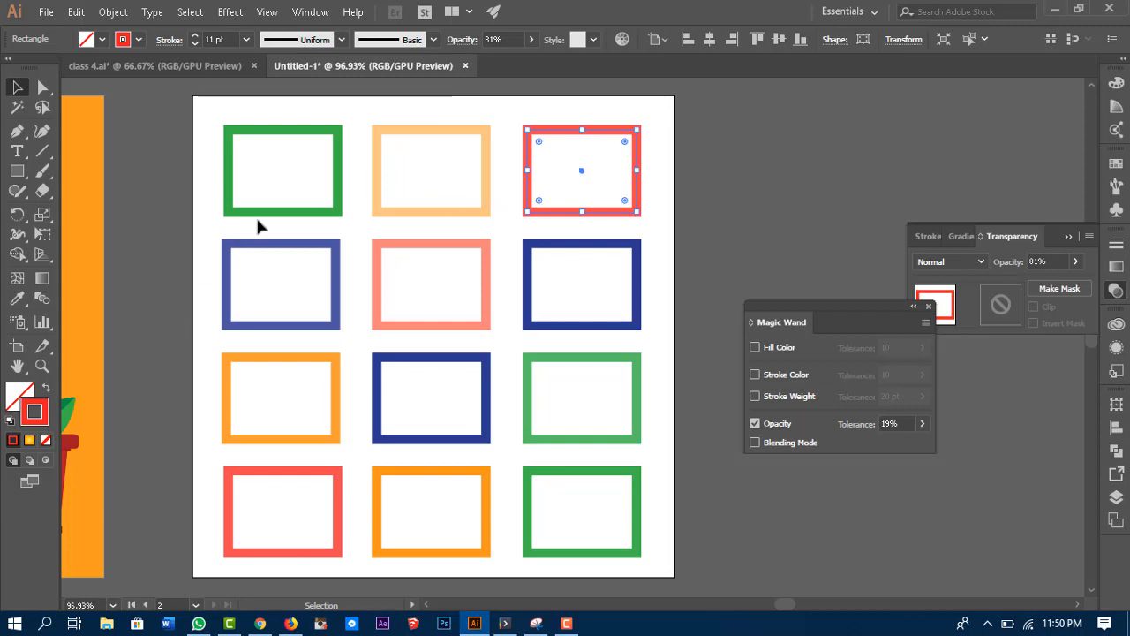
Select outlines within 19% opacity with the Magic Wand from the third-column dark blue rectangle, then from the light green one.
{"action": "left_click", "coordinate": [17, 107]}
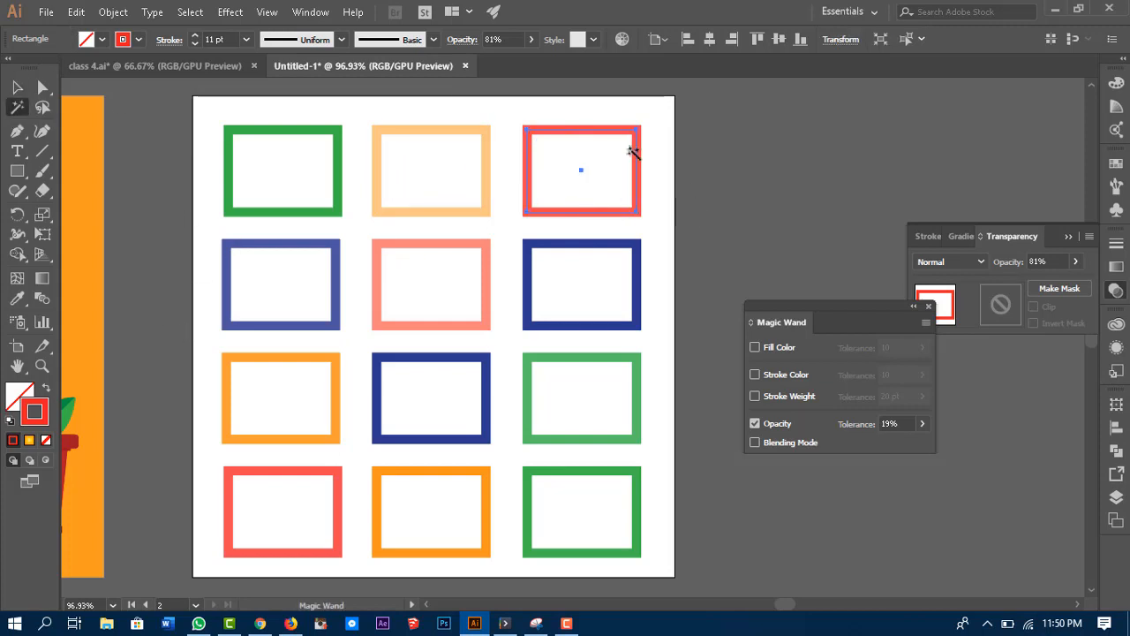
{"action": "left_click", "coordinate": [582, 246]}
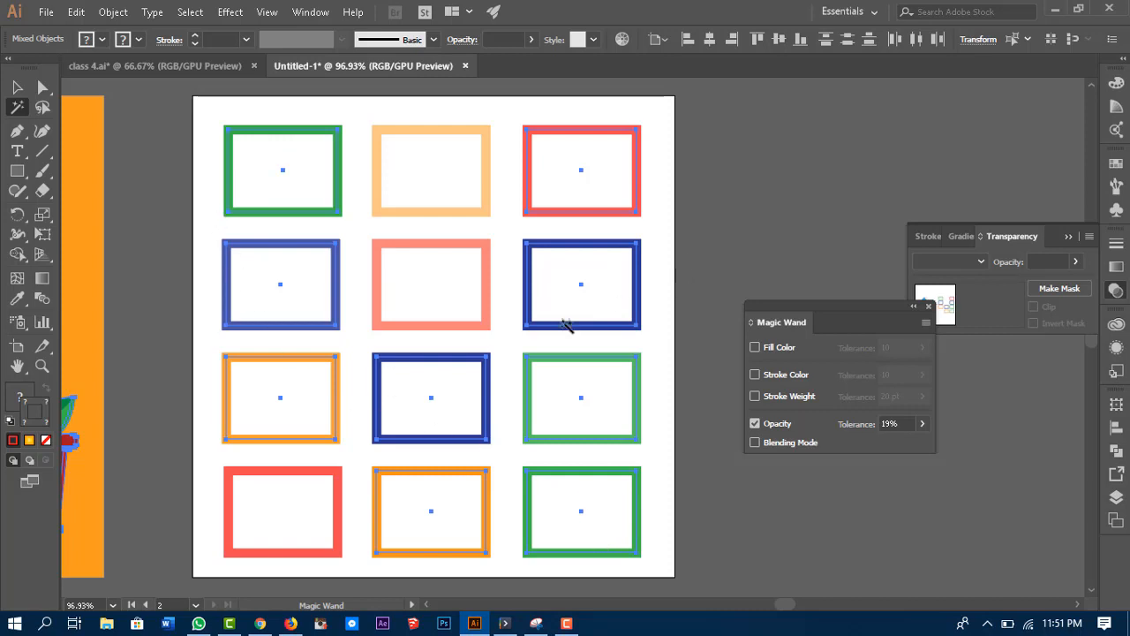
{"action": "left_click", "coordinate": [605, 355]}
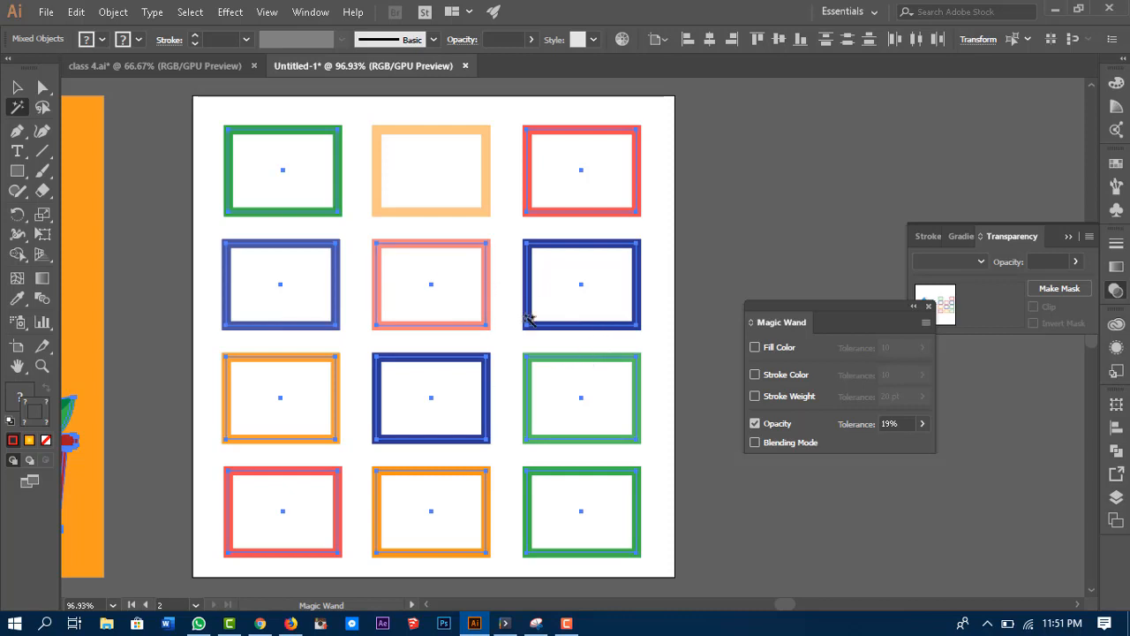
Check the opacity of the light green, light orange, second-column dark blue, bottom-row orange and red, and third-row orange rectangles.
{"action": "left_click", "coordinate": [17, 88]}
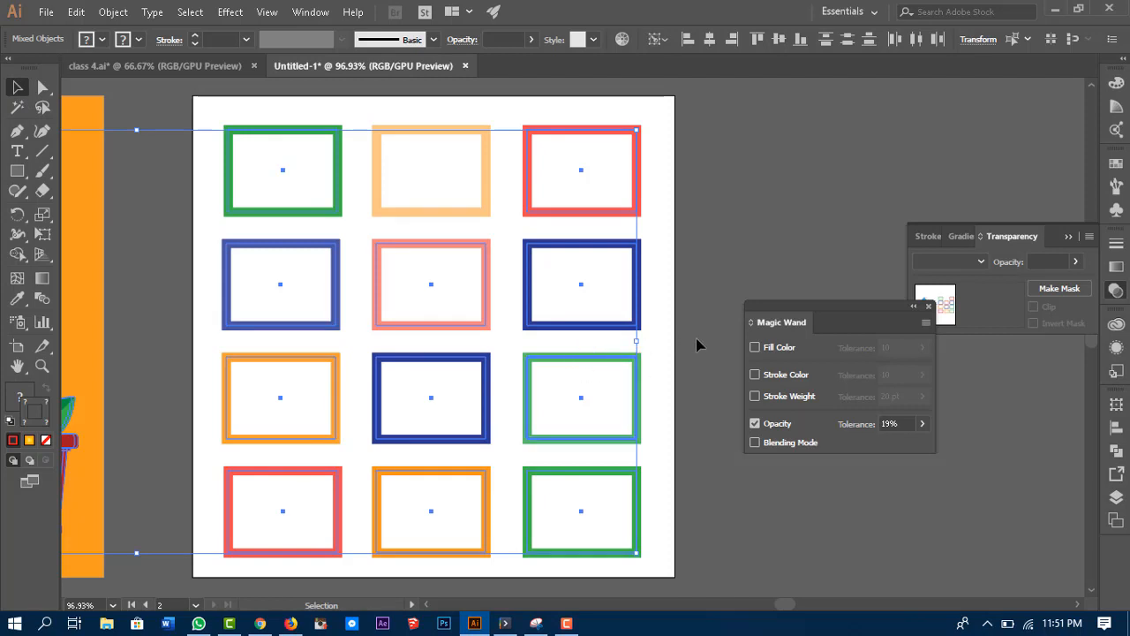
{"action": "left_click", "coordinate": [699, 345]}
{"action": "left_click", "coordinate": [639, 363]}
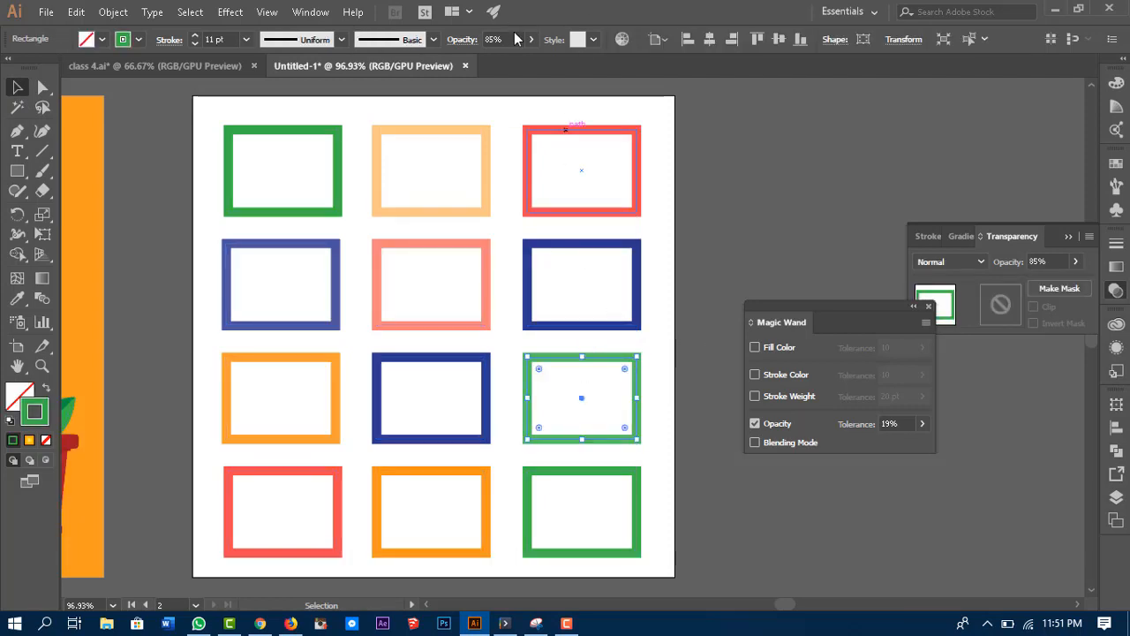
{"action": "left_click", "coordinate": [433, 212]}
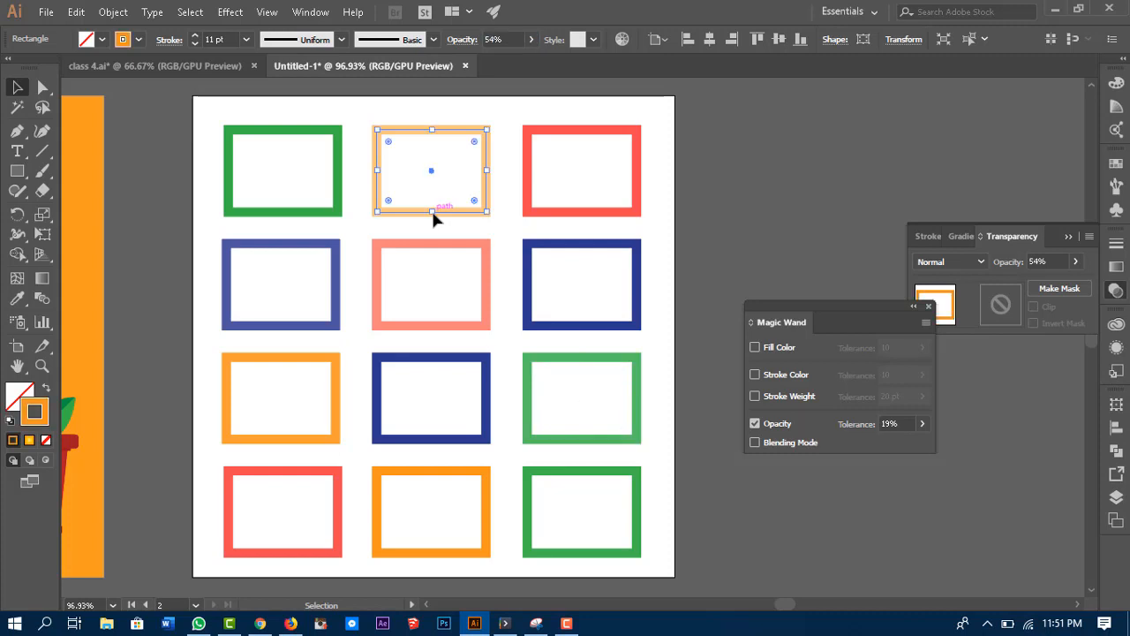
{"action": "left_click", "coordinate": [499, 39]}
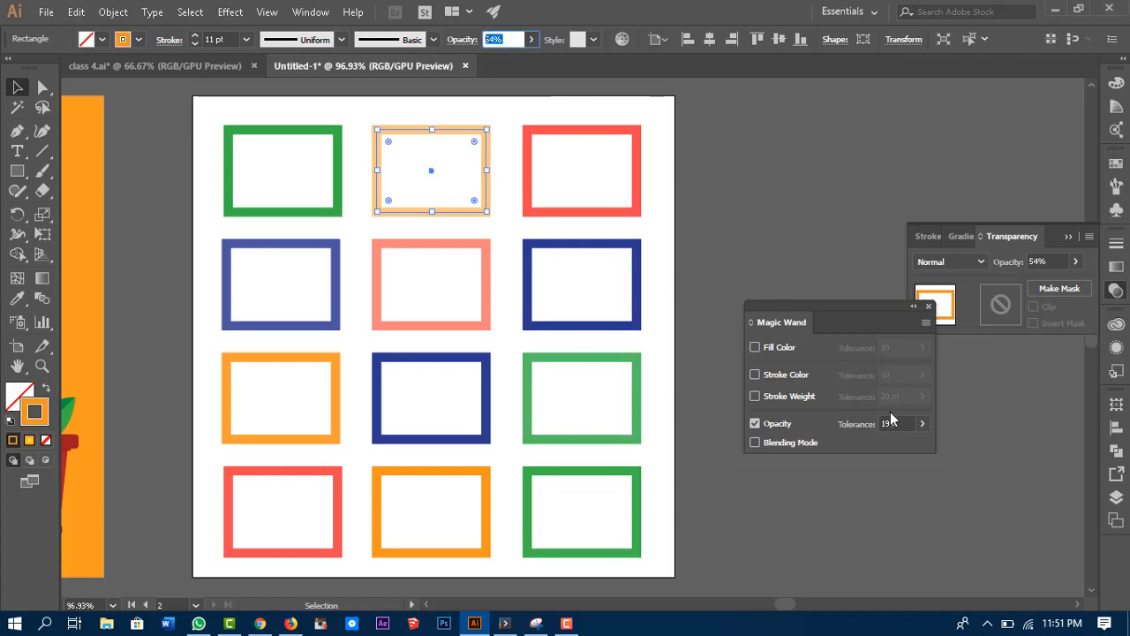
{"action": "left_click", "coordinate": [487, 432]}
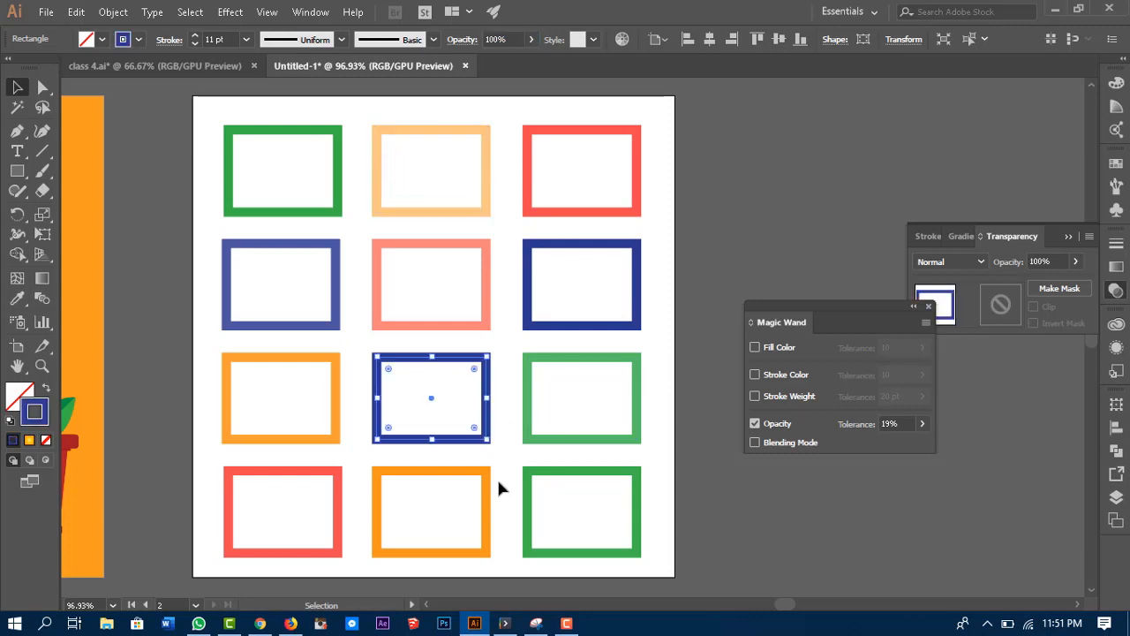
{"action": "left_click", "coordinate": [485, 475]}
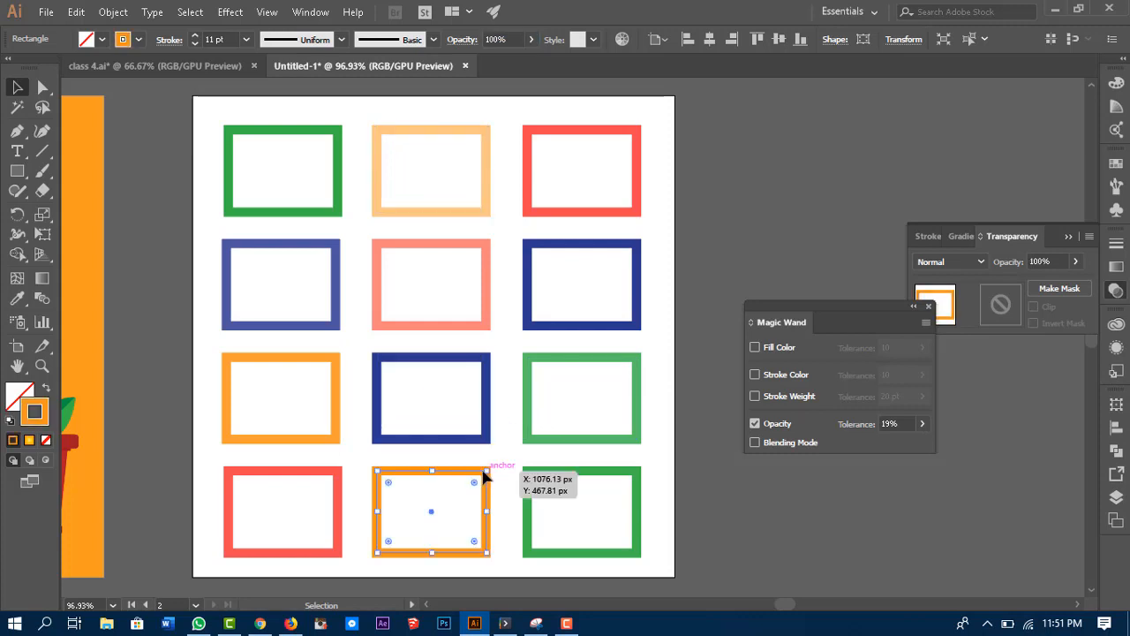
{"action": "left_click", "coordinate": [304, 477]}
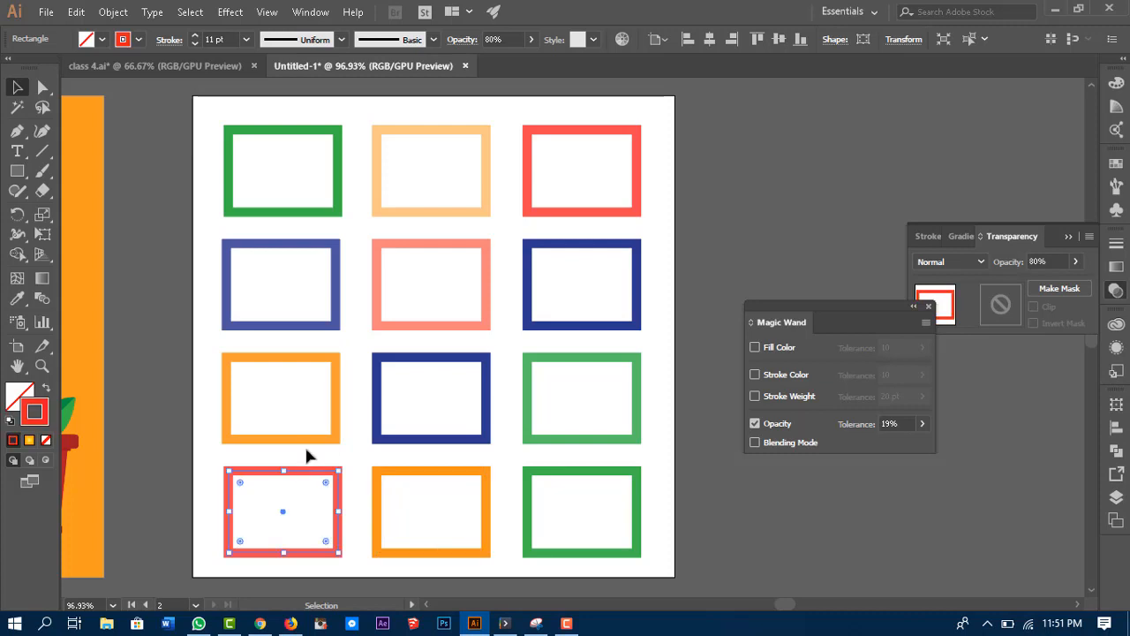
{"action": "left_click", "coordinate": [327, 441]}
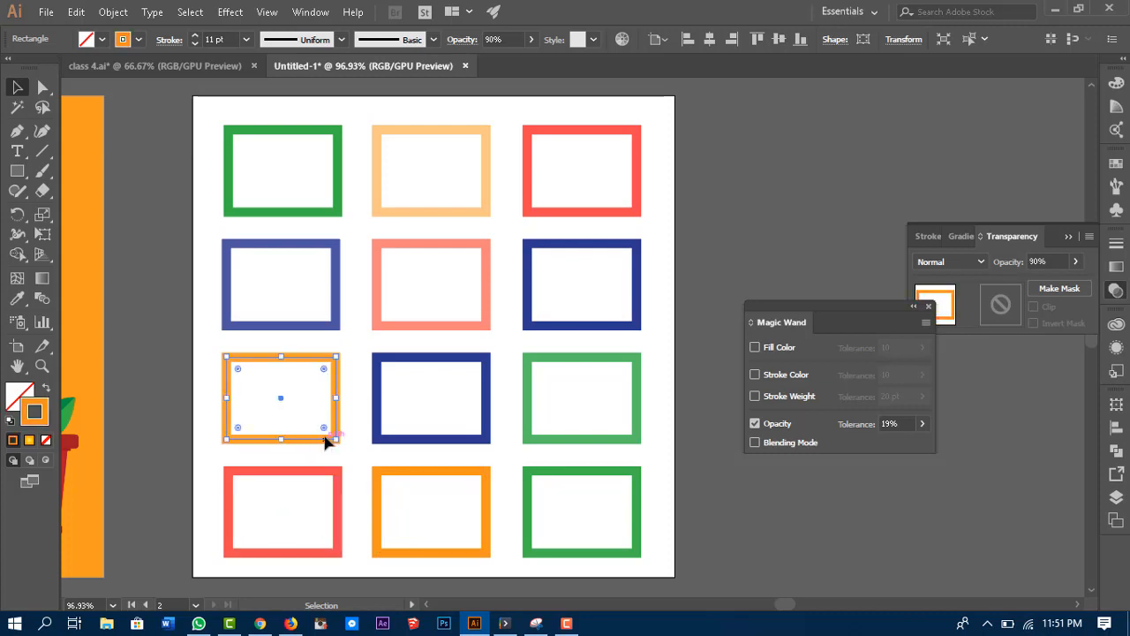
{"action": "left_click", "coordinate": [566, 364]}
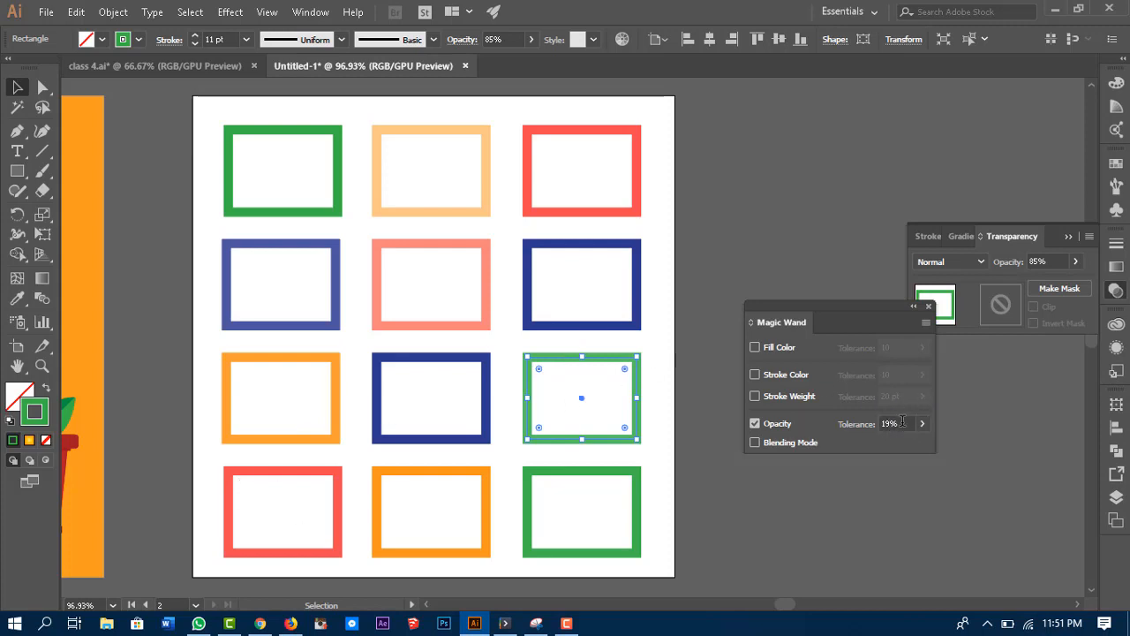
Set the Magic Wand opacity tolerance to 5% and select matching outlines from the third-row light green rectangle.
{"action": "left_click_drag", "start_coordinate": [910, 423], "coordinate": [861, 424]}
{"action": "key", "text": "Return"}
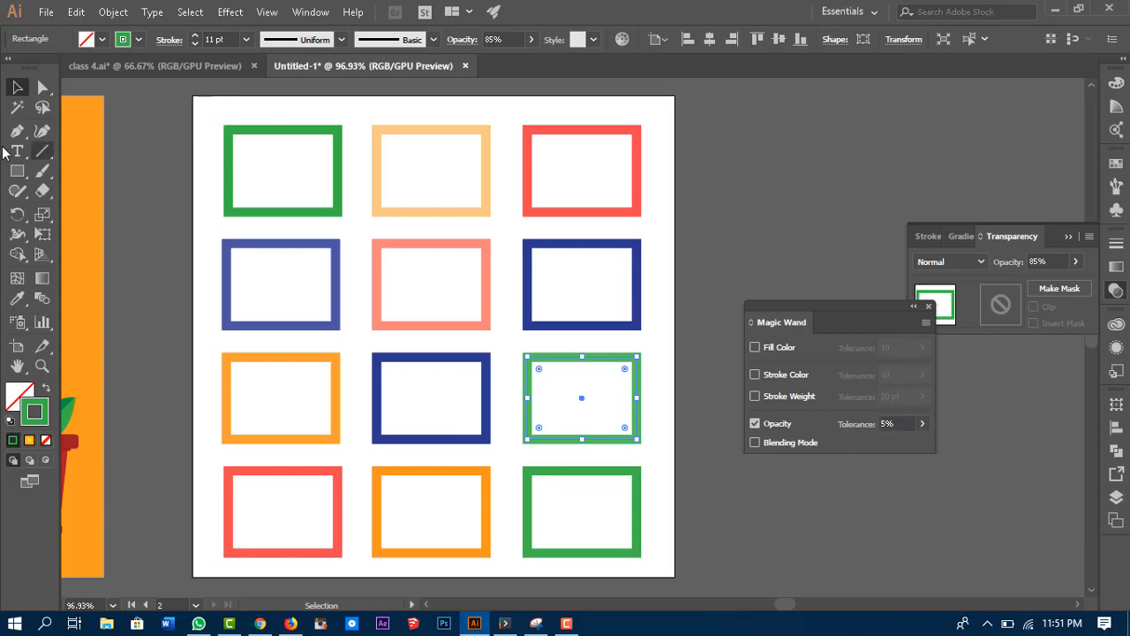
{"action": "left_click", "coordinate": [17, 107]}
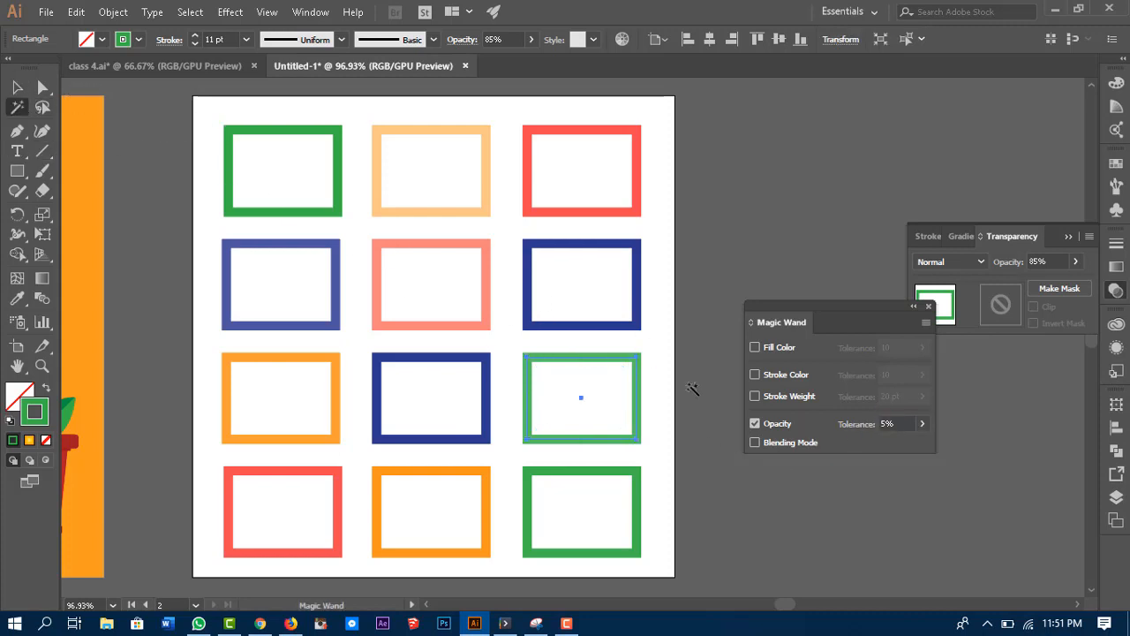
{"action": "key", "text": "ctrl+shift+a"}
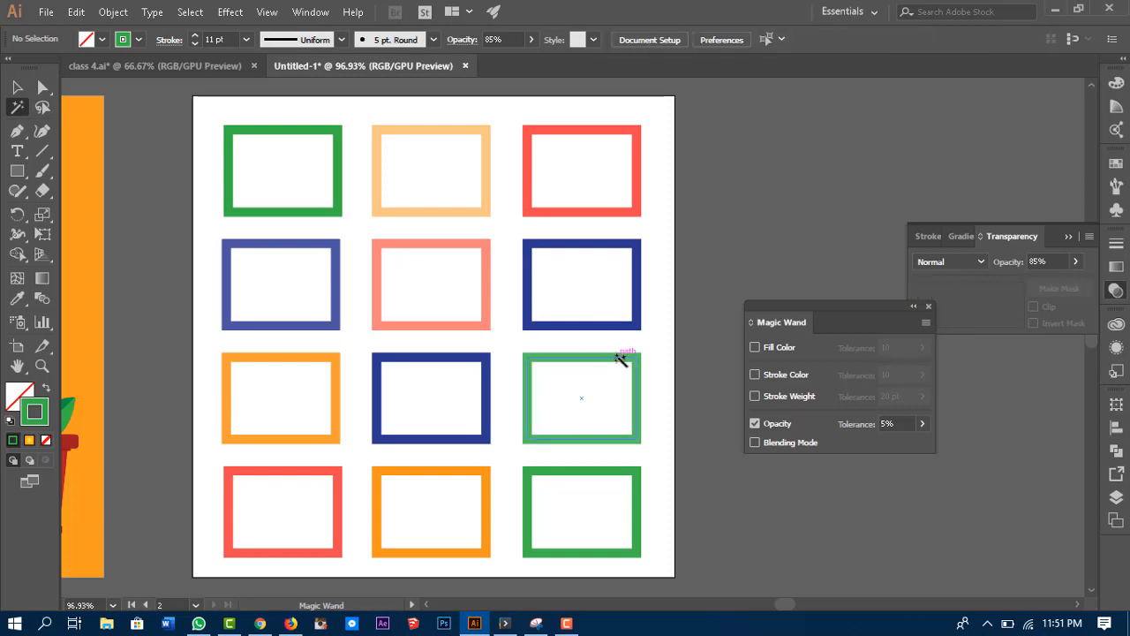
{"action": "left_click", "coordinate": [621, 356]}
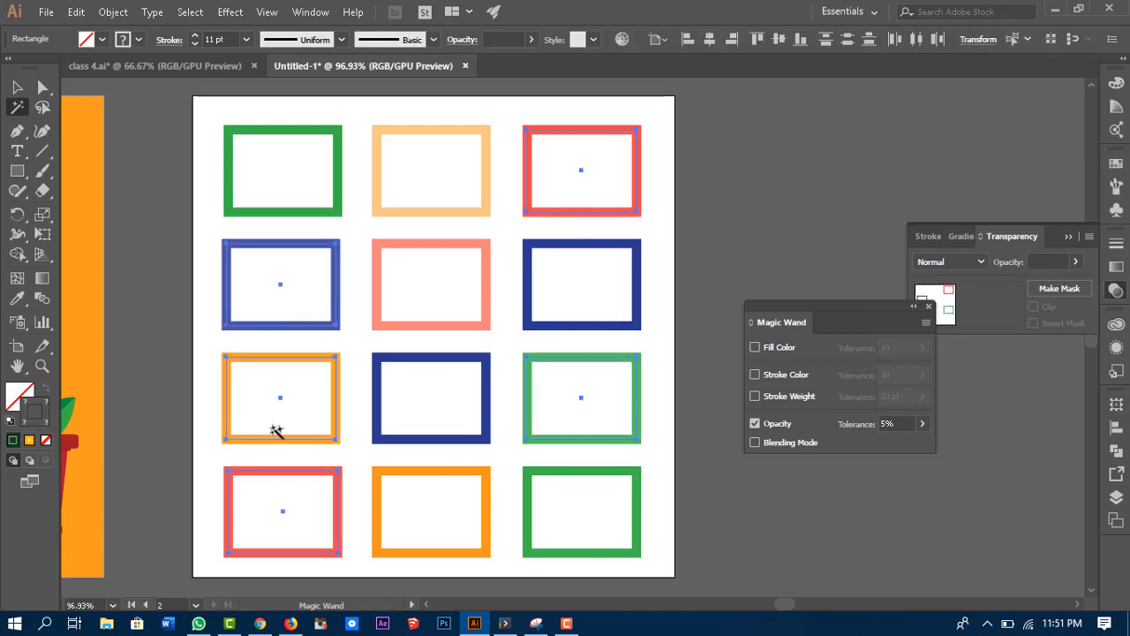
Check the opacity of each matched rectangle: light green, first-row red, second-row light blue, third-row orange, and bottom-row red.
{"action": "left_click", "coordinate": [19, 86]}
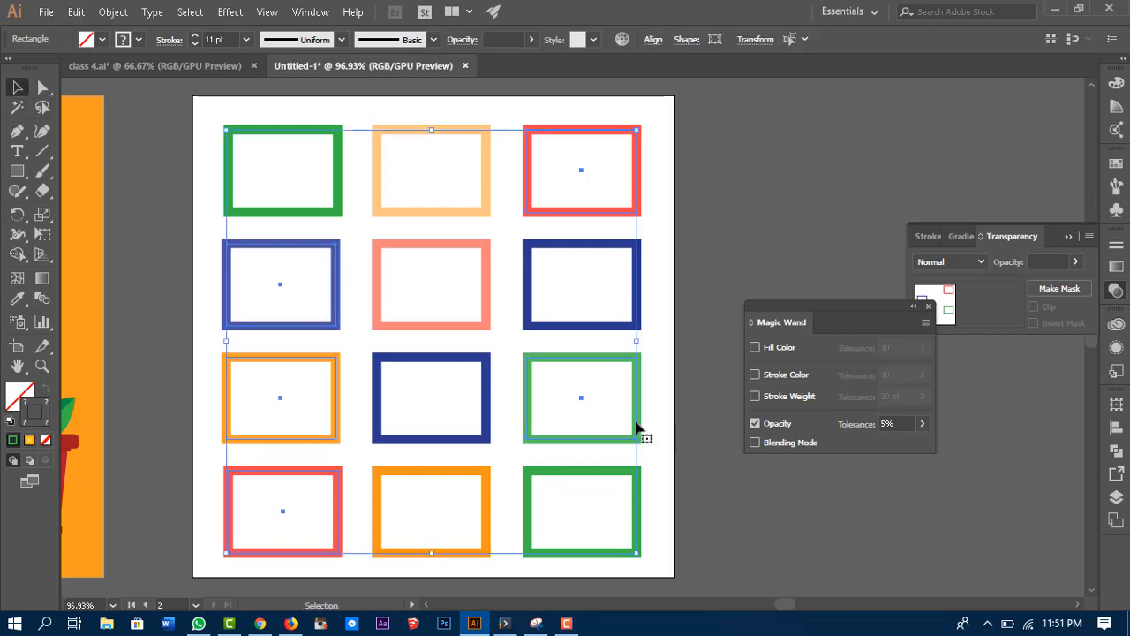
{"action": "left_click", "coordinate": [681, 430]}
{"action": "left_click", "coordinate": [639, 423]}
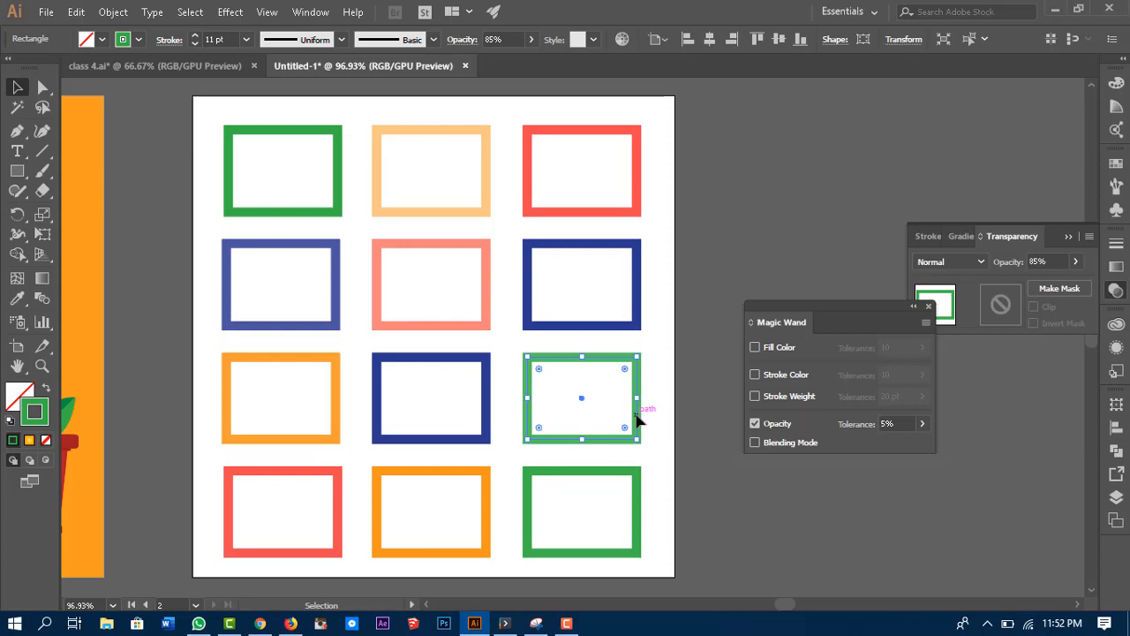
{"action": "left_click", "coordinate": [606, 215]}
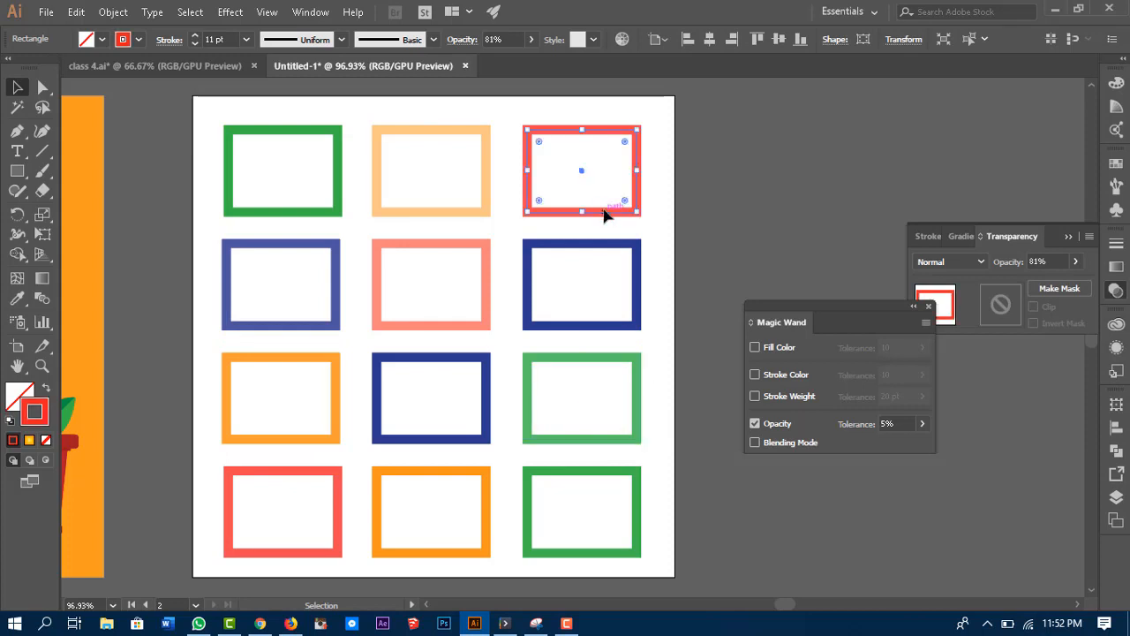
{"action": "left_click", "coordinate": [328, 324]}
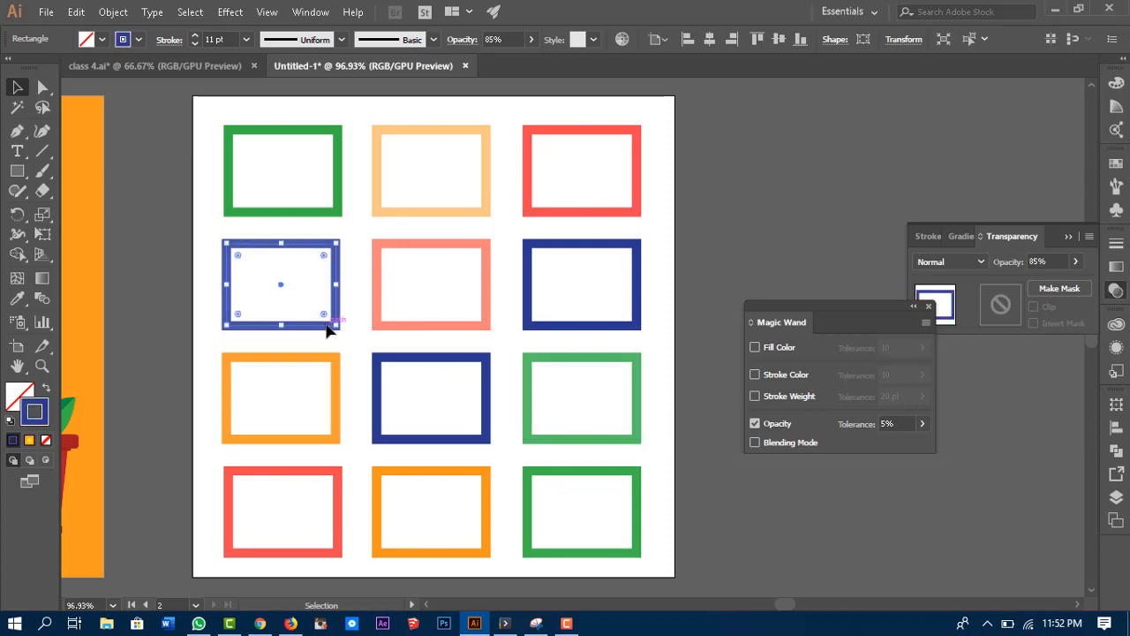
{"action": "left_click", "coordinate": [323, 359]}
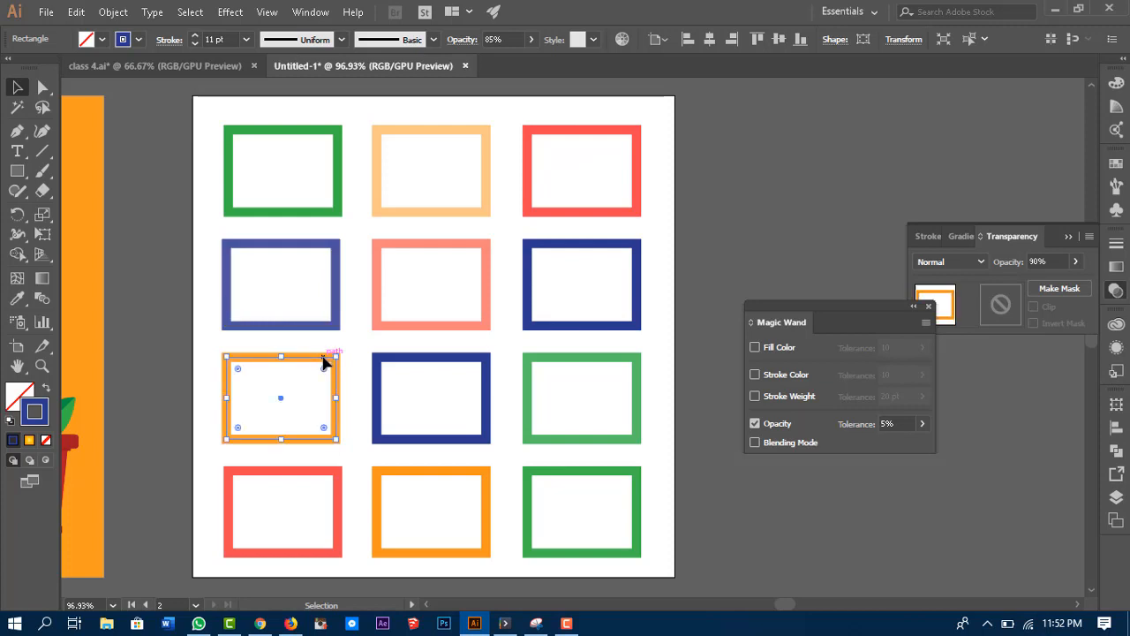
{"action": "left_click", "coordinate": [309, 469]}
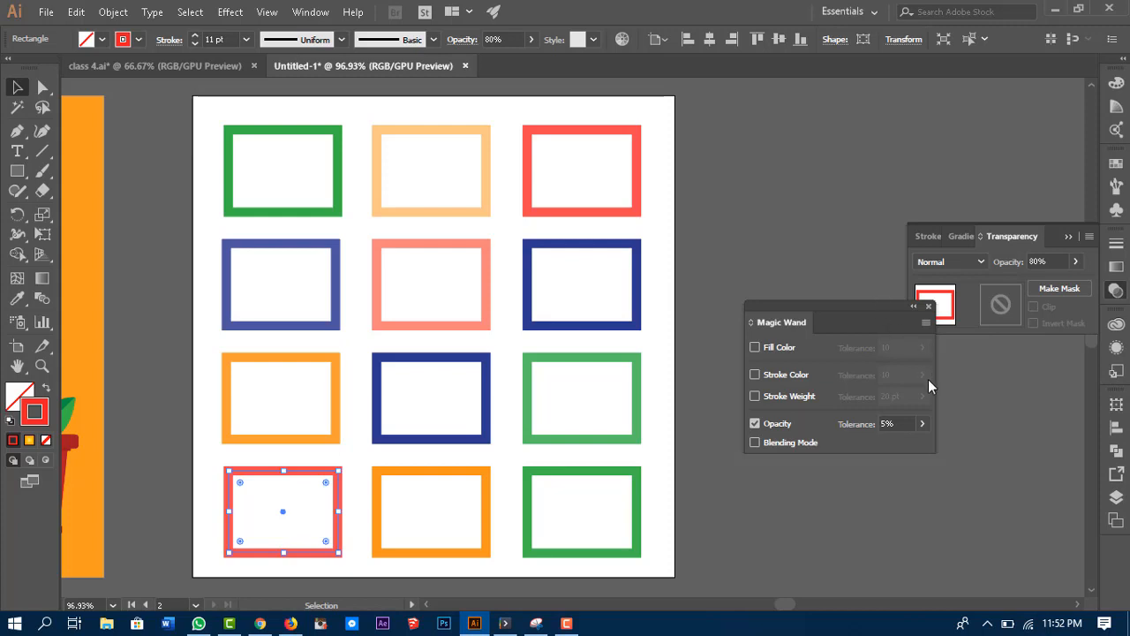
{"action": "left_click", "coordinate": [891, 426]}
Select all twelve rectangles and switch the Magic Wand matching from Opacity to Blending Mode.
{"action": "left_click_drag", "start_coordinate": [169, 148], "coordinate": [642, 541]}
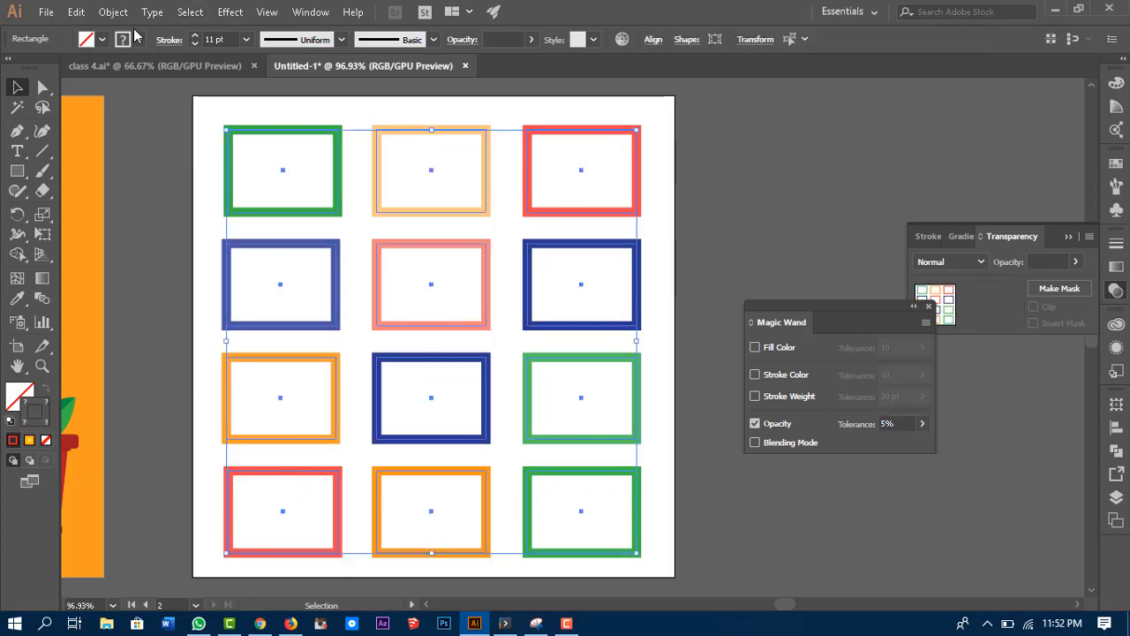
{"action": "left_click", "coordinate": [756, 424]}
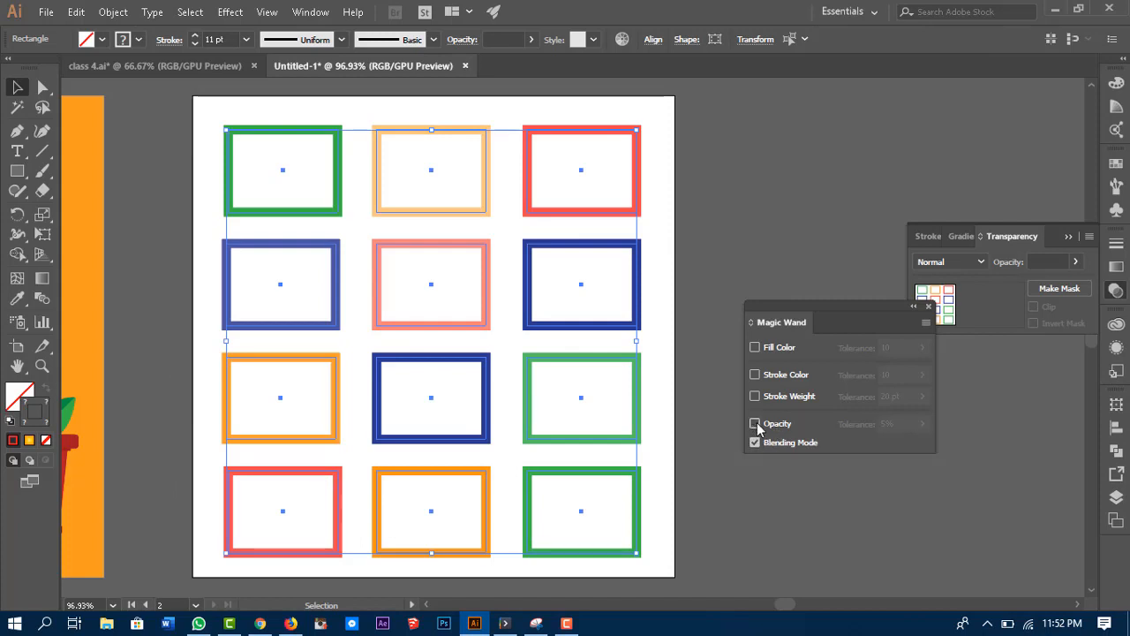
Deselect the rectangles, move the Magic Wand settings clear of the transparency settings, and review the available blending modes.
{"action": "left_click", "coordinate": [789, 178]}
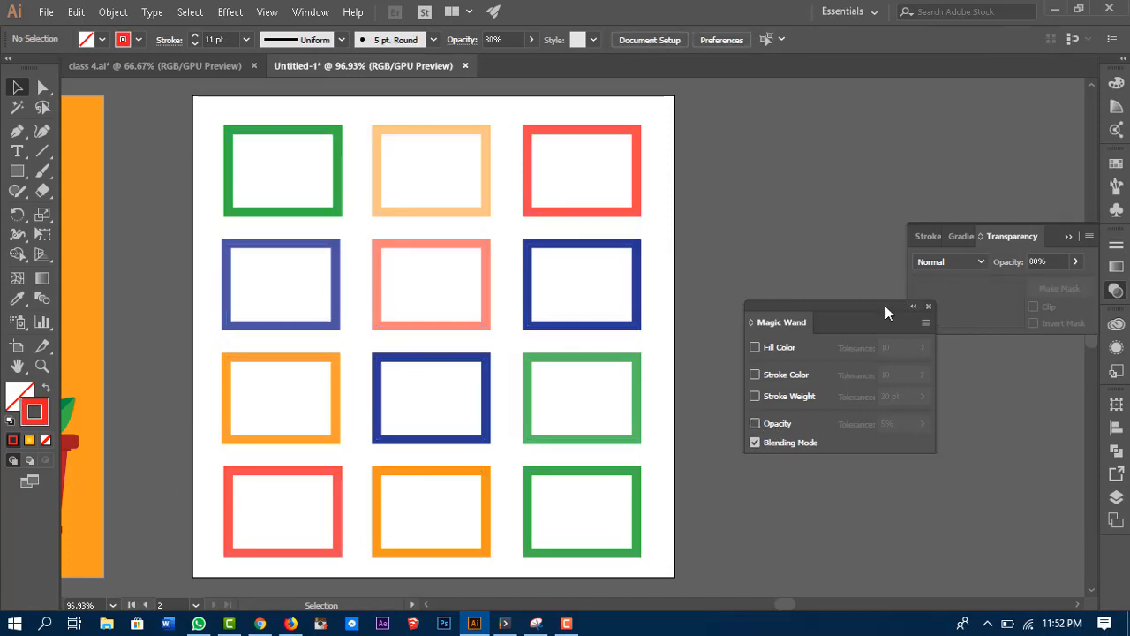
{"action": "left_click_drag", "start_coordinate": [886, 311], "coordinate": [924, 401]}
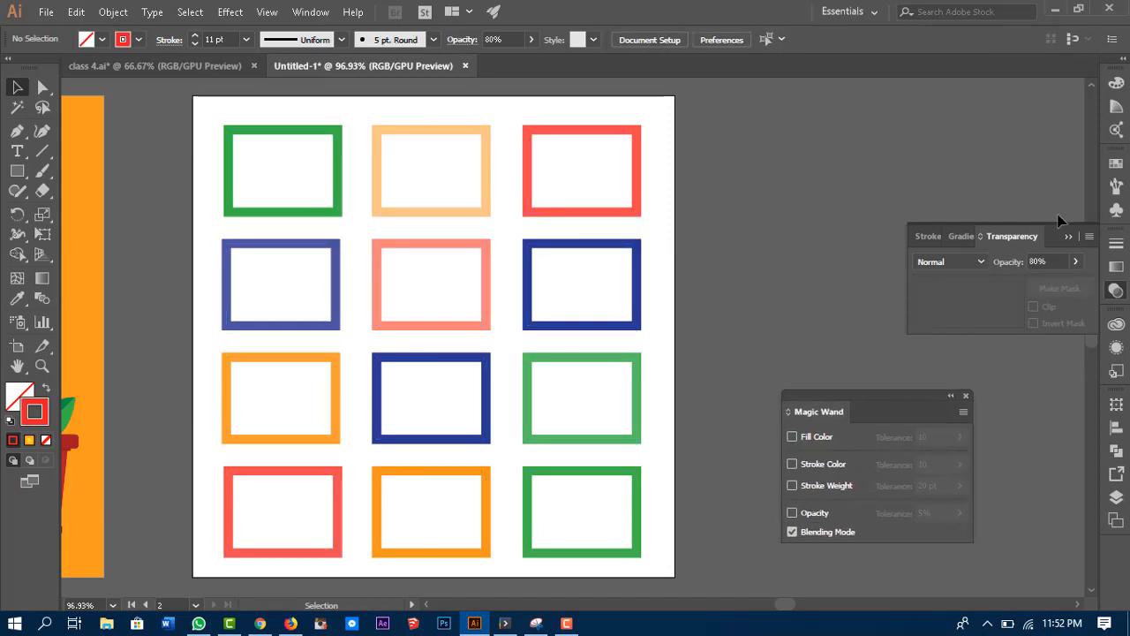
{"action": "left_click", "coordinate": [963, 261]}
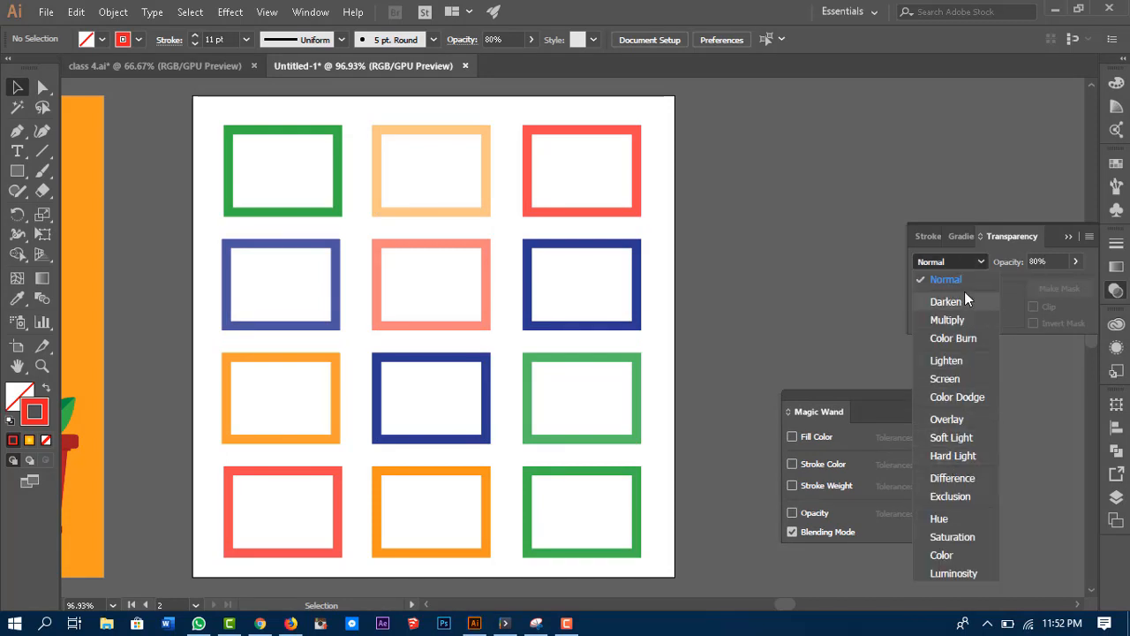
{"action": "left_click", "coordinate": [961, 261]}
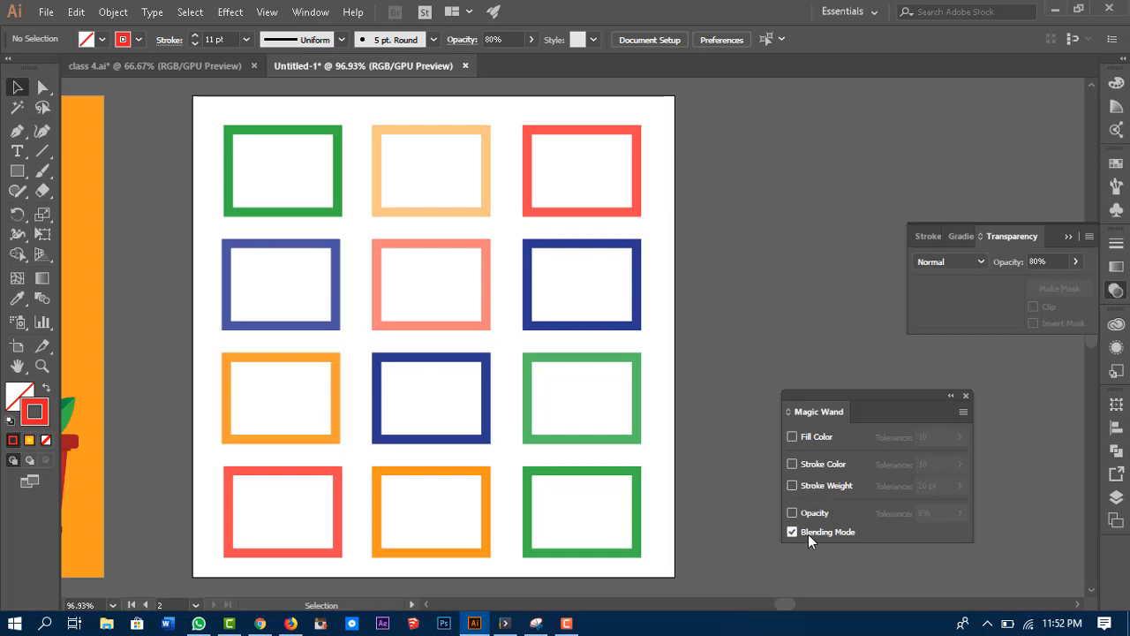
{"action": "left_click", "coordinate": [951, 260]}
Set the blending mode of the first-row red and second-row dark blue rectangles in the third column to Multiply.
{"action": "left_click_drag", "start_coordinate": [668, 167], "coordinate": [572, 340]}
{"action": "left_click", "coordinate": [971, 261]}
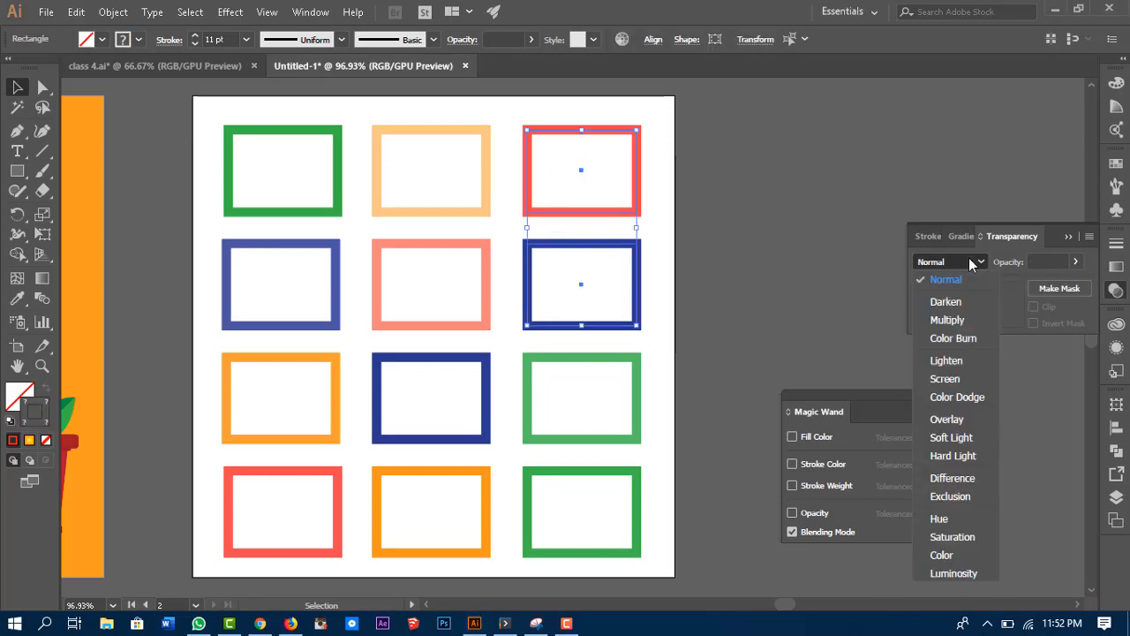
{"action": "left_click", "coordinate": [967, 320]}
{"action": "left_click", "coordinate": [702, 484]}
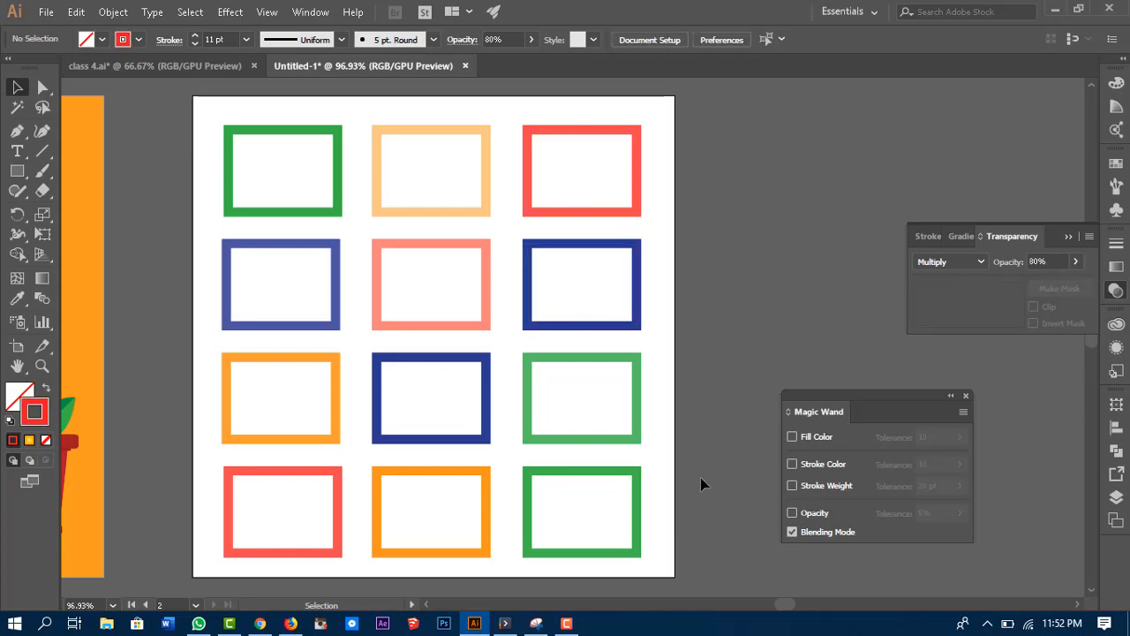
Select the rectangles sharing the first-row red rectangle's blending mode with the Magic Wand.
{"action": "left_click", "coordinate": [18, 107]}
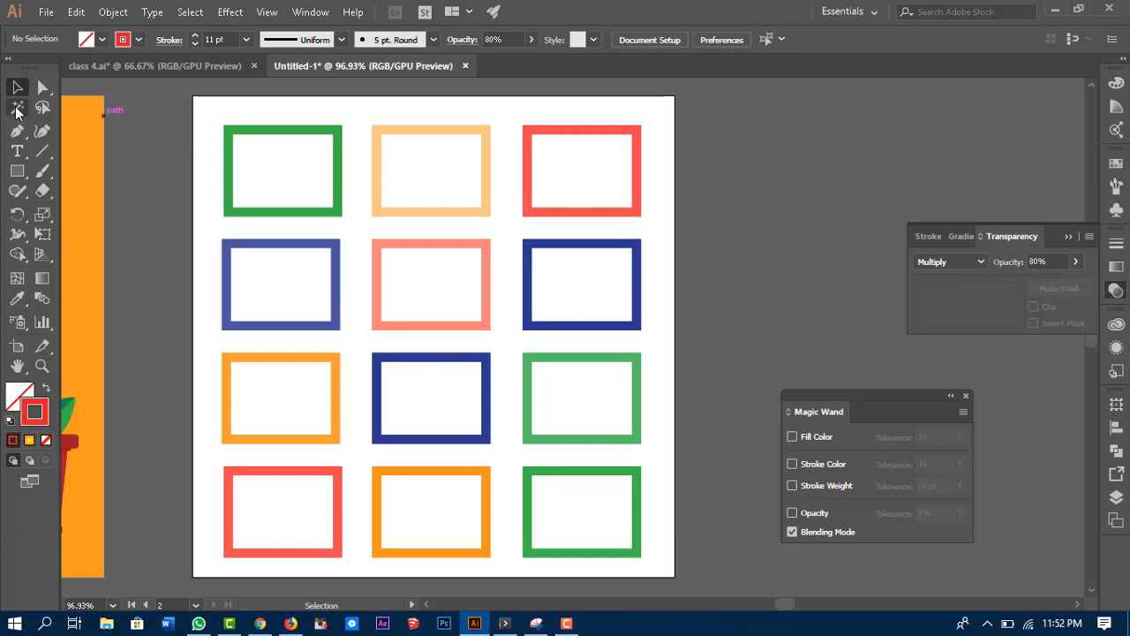
{"action": "left_click", "coordinate": [587, 131]}
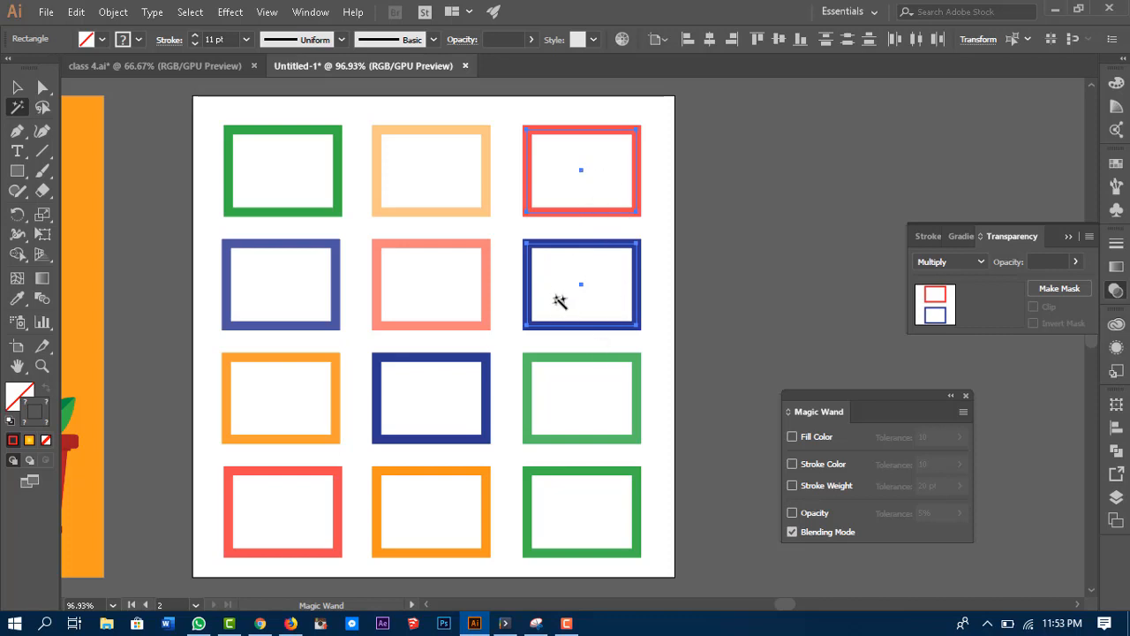
{"action": "left_click", "coordinate": [17, 86]}
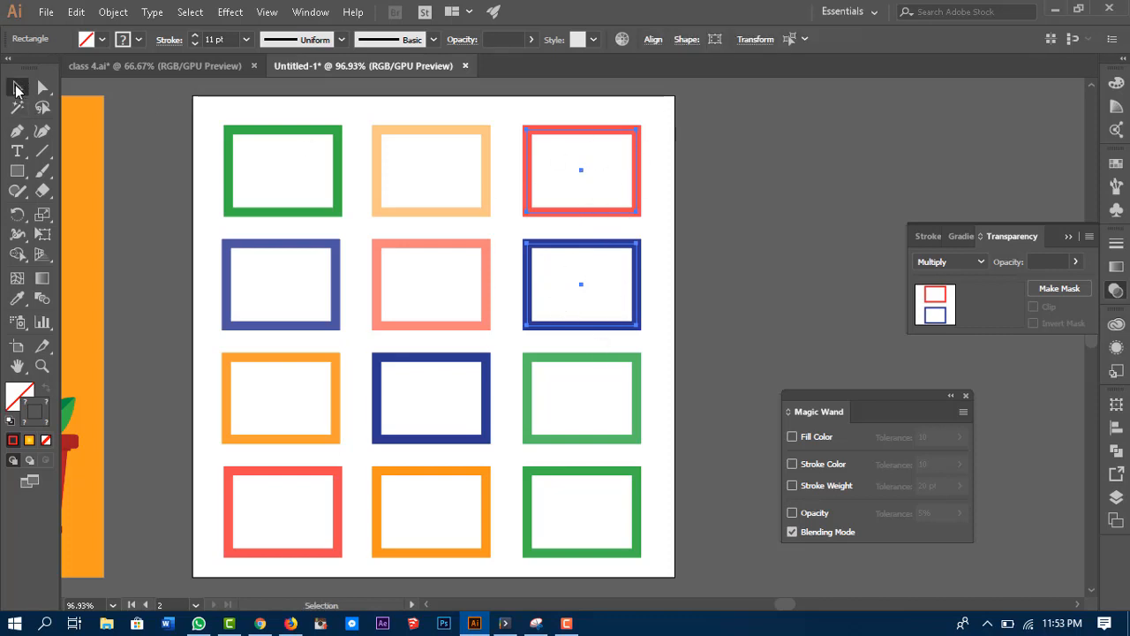
Set the blending mode of the two green rectangles in the third column to Color Burn.
{"action": "key", "text": "y"}
{"action": "left_click", "coordinate": [636, 406]}
{"action": "left_click", "coordinate": [631, 472], "text": "shift"}
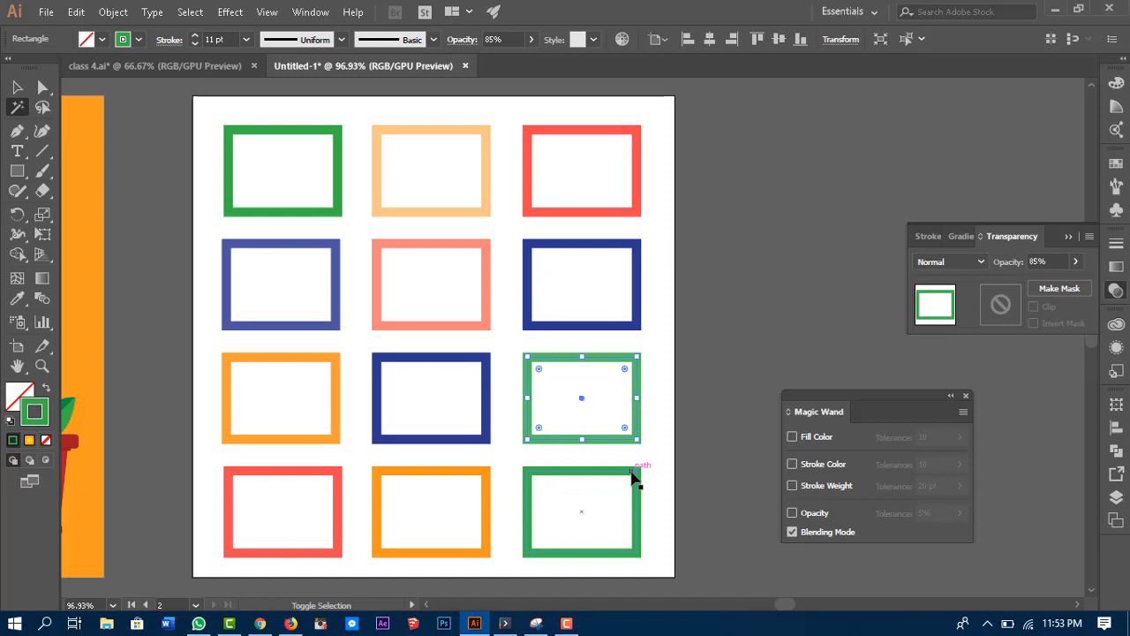
{"action": "left_click", "coordinate": [961, 262]}
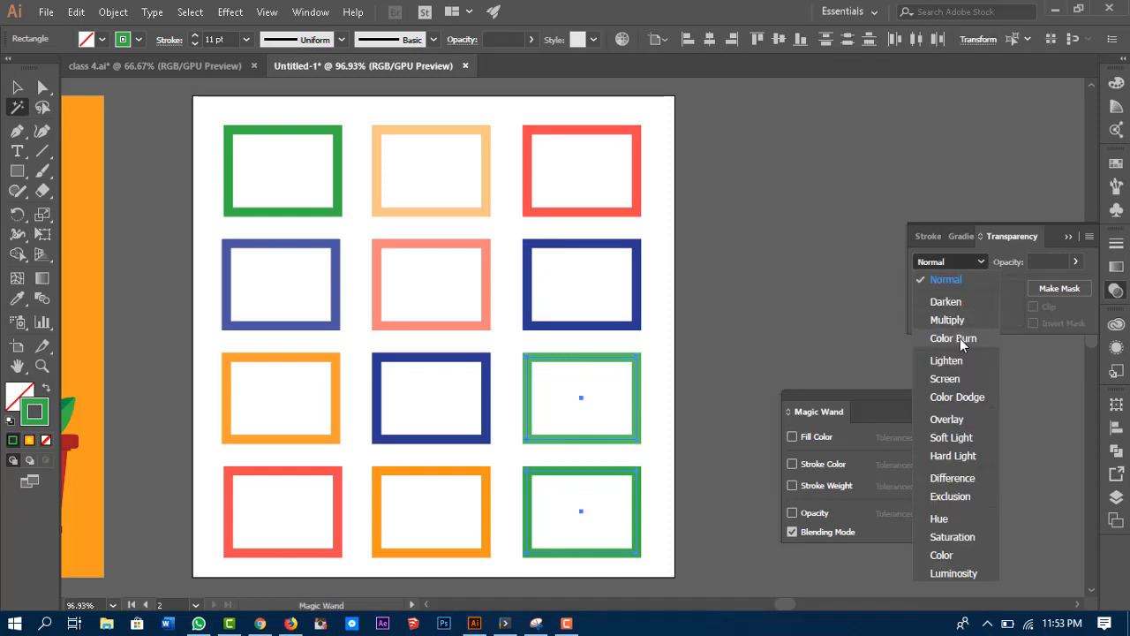
{"action": "left_click", "coordinate": [960, 338]}
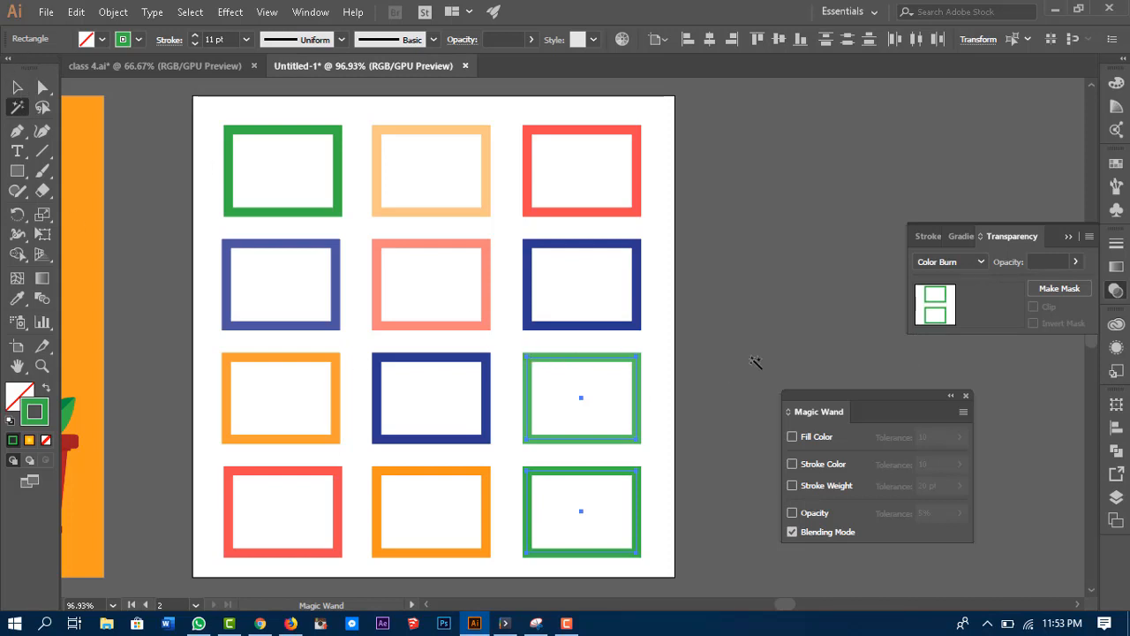
Use the Magic Wand to select the outlines matching the third-row green rectangle's blending mode.
{"action": "left_click", "coordinate": [668, 355]}
{"action": "left_click", "coordinate": [632, 358]}
{"action": "key", "text": "v"}
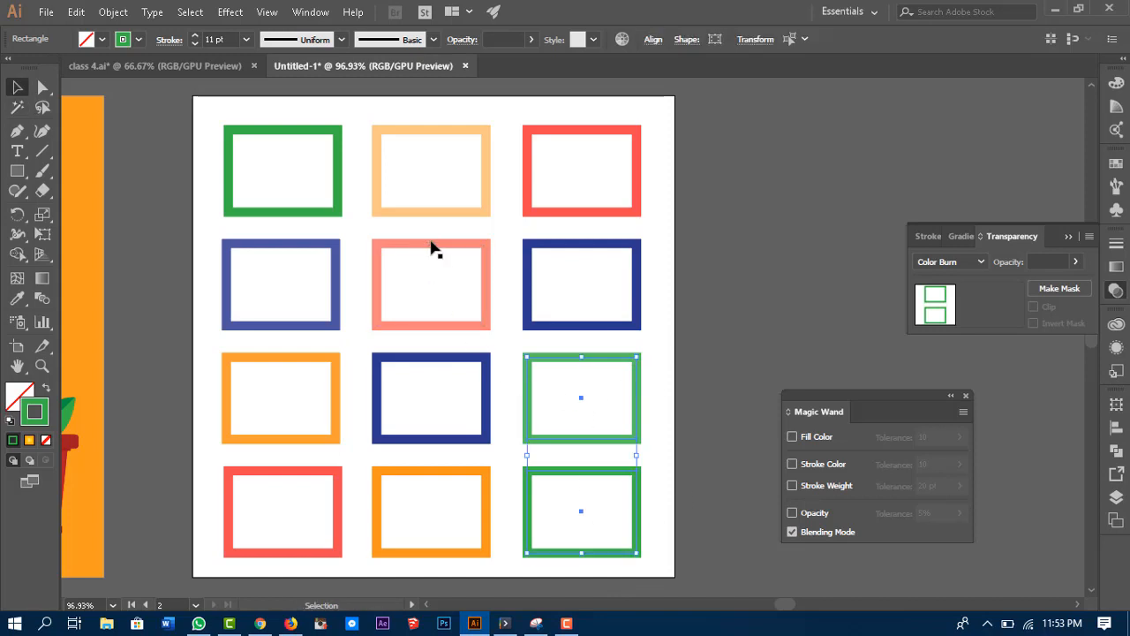
Set the blending mode of the second-row pink and third-row orange rectangles to Screen.
{"action": "left_click", "coordinate": [437, 246]}
{"action": "left_click", "coordinate": [338, 391], "text": "shift"}
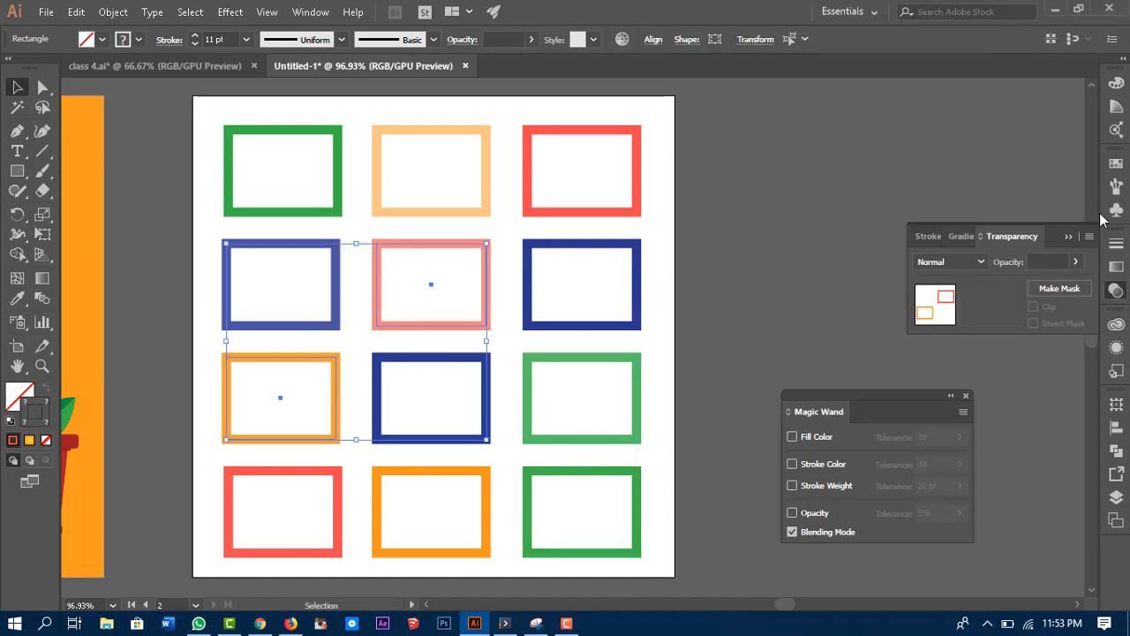
{"action": "left_click", "coordinate": [948, 267]}
{"action": "left_click", "coordinate": [944, 381]}
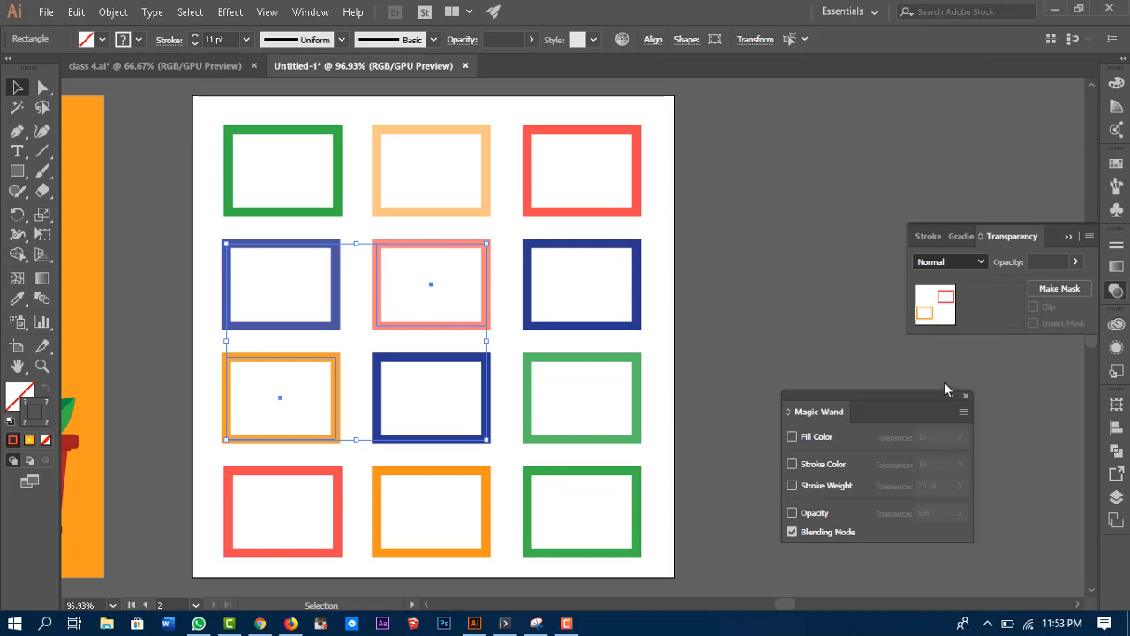
Select every rectangle matching the pink rectangle's blending mode with the Magic Wand.
{"action": "left_click", "coordinate": [17, 106]}
{"action": "left_click", "coordinate": [469, 278]}
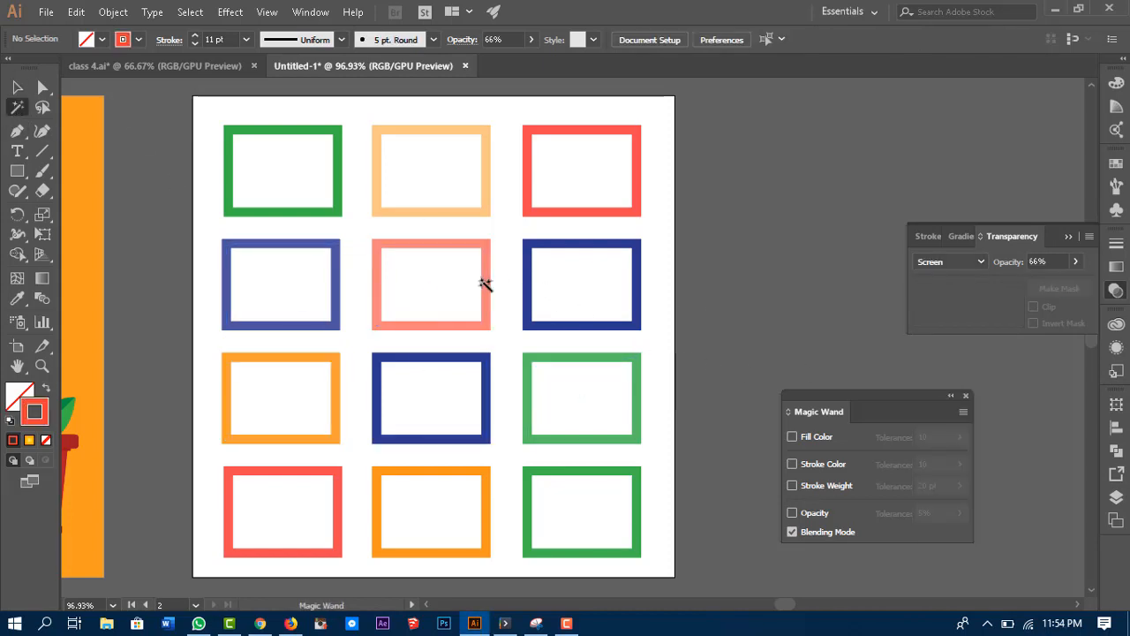
{"action": "left_click", "coordinate": [485, 284]}
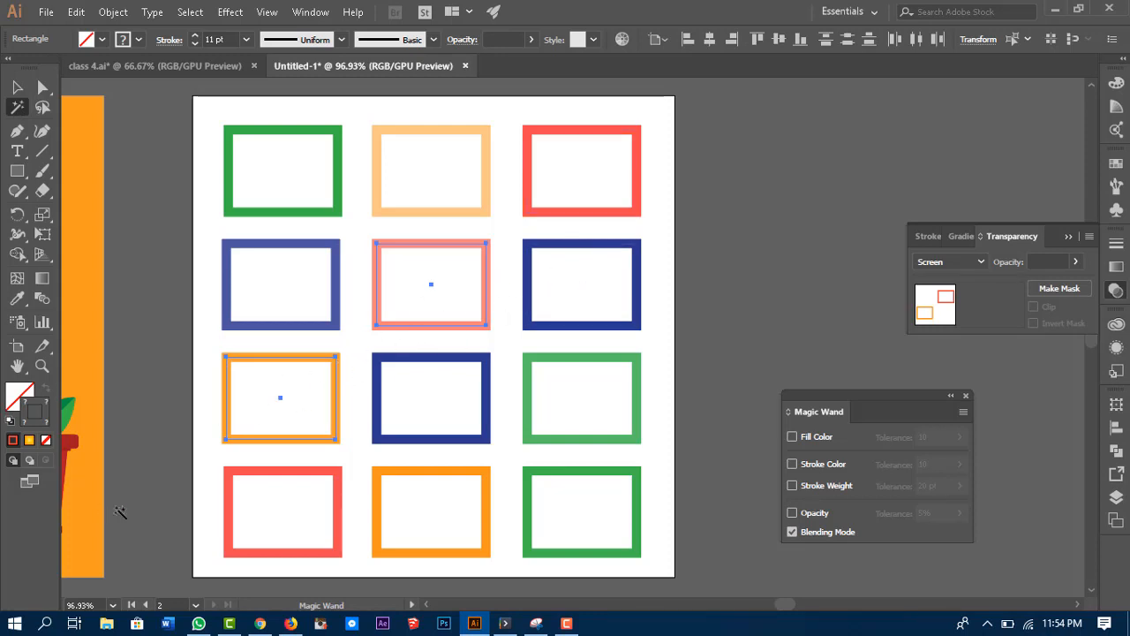
Return the blending mode of the selected pink and orange rectangles to Normal.
{"action": "left_click_drag", "start_coordinate": [668, 379], "coordinate": [690, 413]}
{"action": "key", "text": "v"}
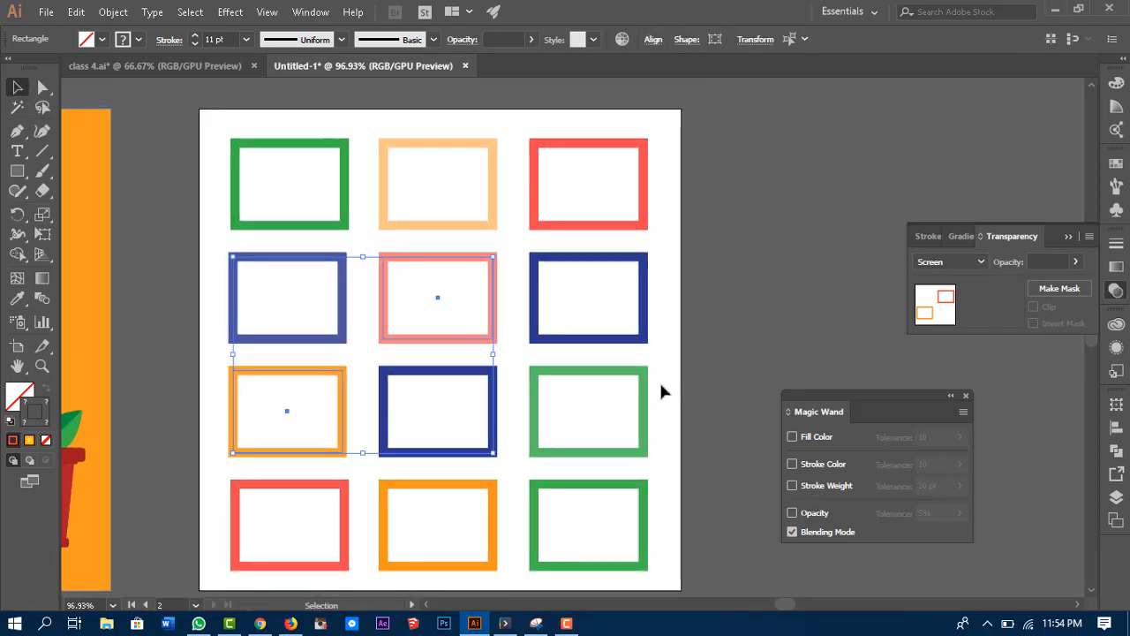
{"action": "left_click", "coordinate": [958, 262]}
{"action": "left_click", "coordinate": [947, 280]}
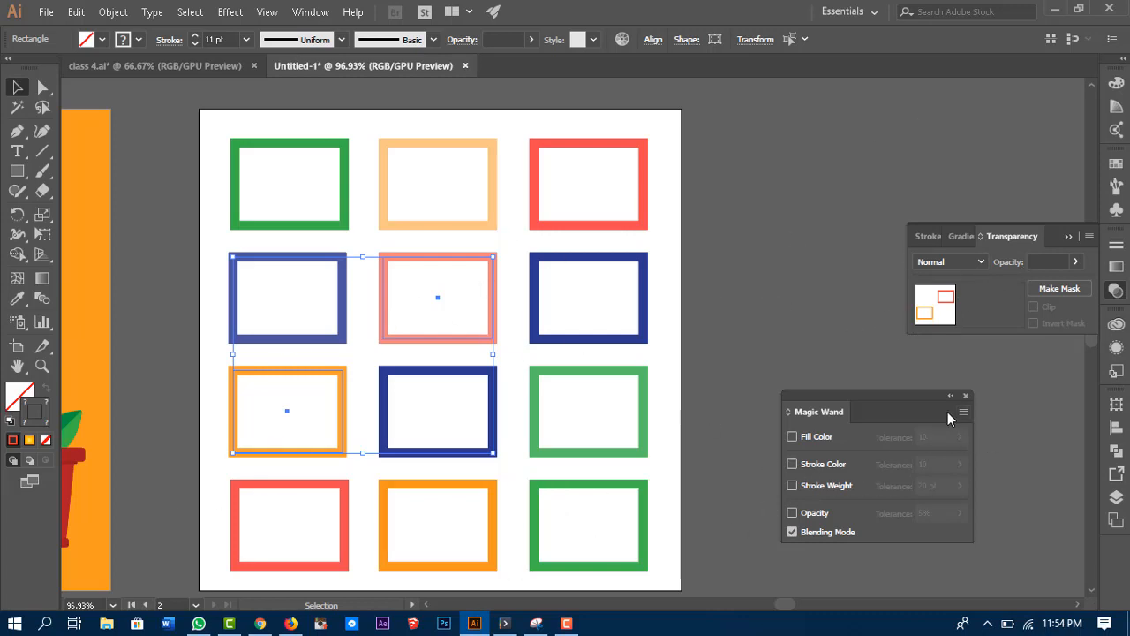
Switch Magic Wand matching from Blending Mode to Fill Color with tolerance 10 and select the potted plant's light green leaf halves.
{"action": "key", "text": "space"}
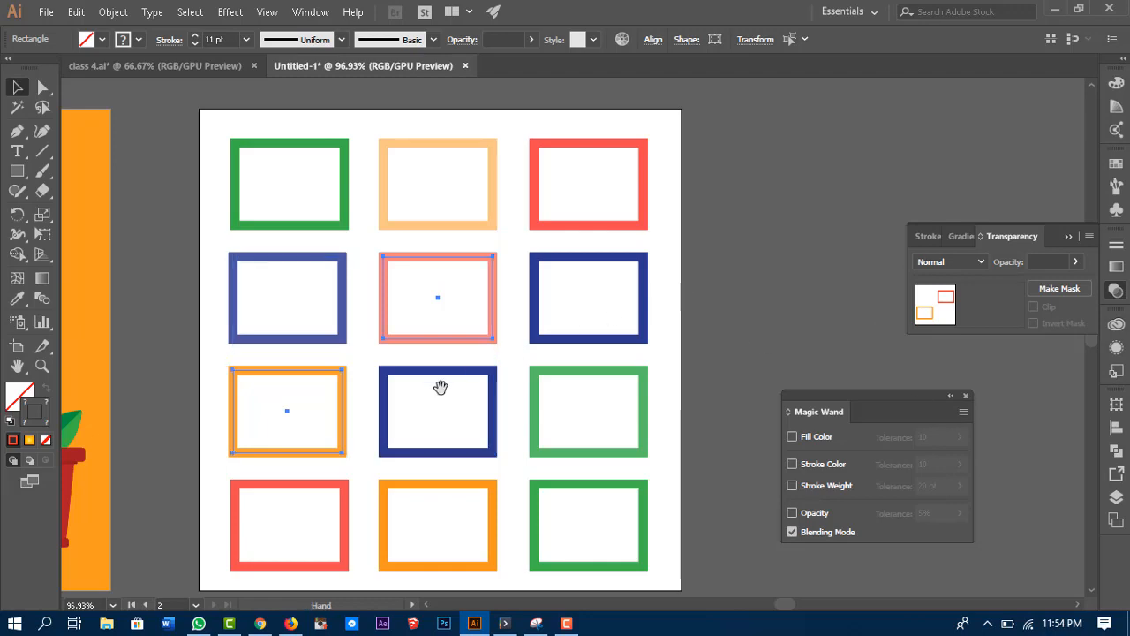
{"action": "left_click_drag", "start_coordinate": [303, 433], "coordinate": [730, 366]}
{"action": "key", "text": "z"}
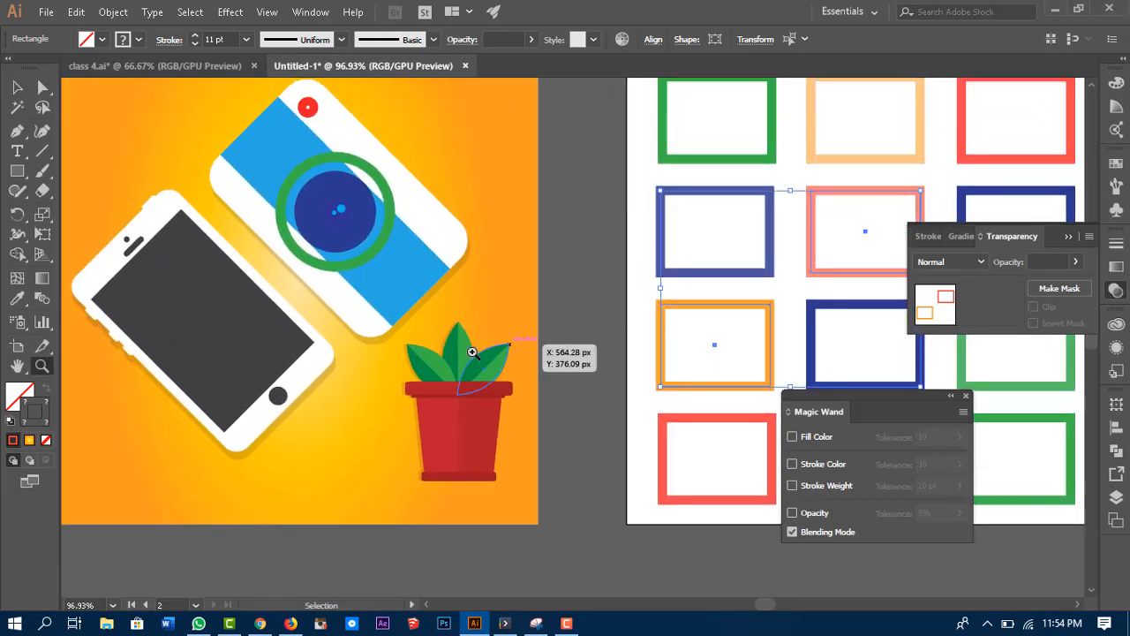
{"action": "left_click_drag", "start_coordinate": [459, 363], "coordinate": [702, 383]}
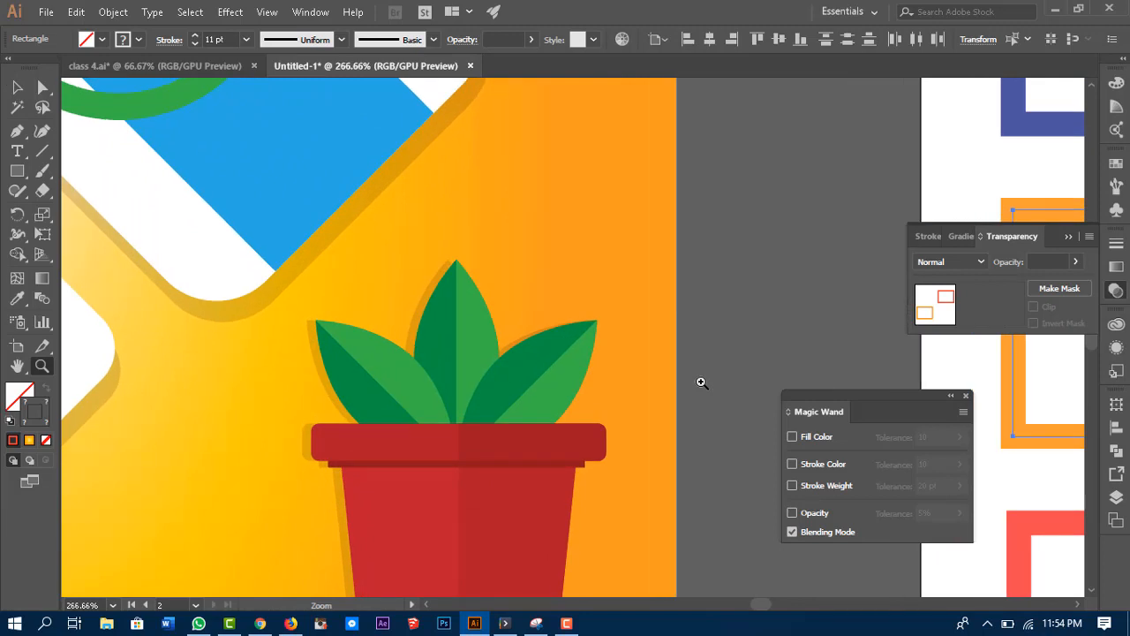
{"action": "key", "text": "space"}
{"action": "left_click_drag", "start_coordinate": [656, 438], "coordinate": [666, 444]}
{"action": "left_click_drag", "start_coordinate": [597, 399], "coordinate": [673, 410]}
{"action": "key", "text": "space"}
{"action": "left_click_drag", "start_coordinate": [596, 452], "coordinate": [608, 457]}
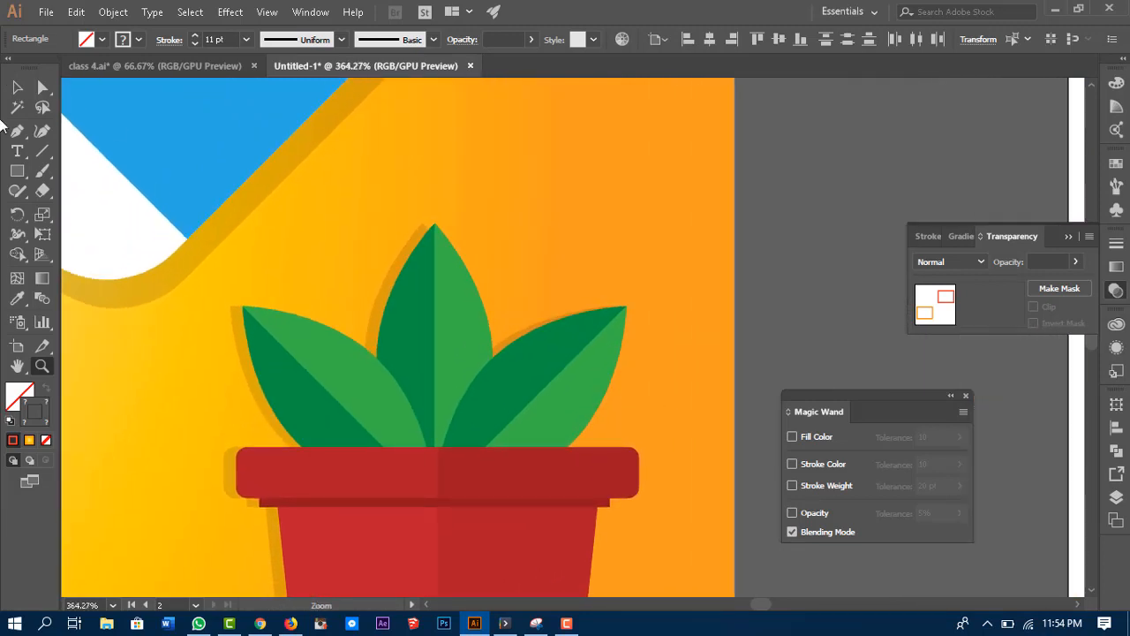
{"action": "left_click", "coordinate": [16, 107]}
{"action": "left_click", "coordinate": [590, 396]}
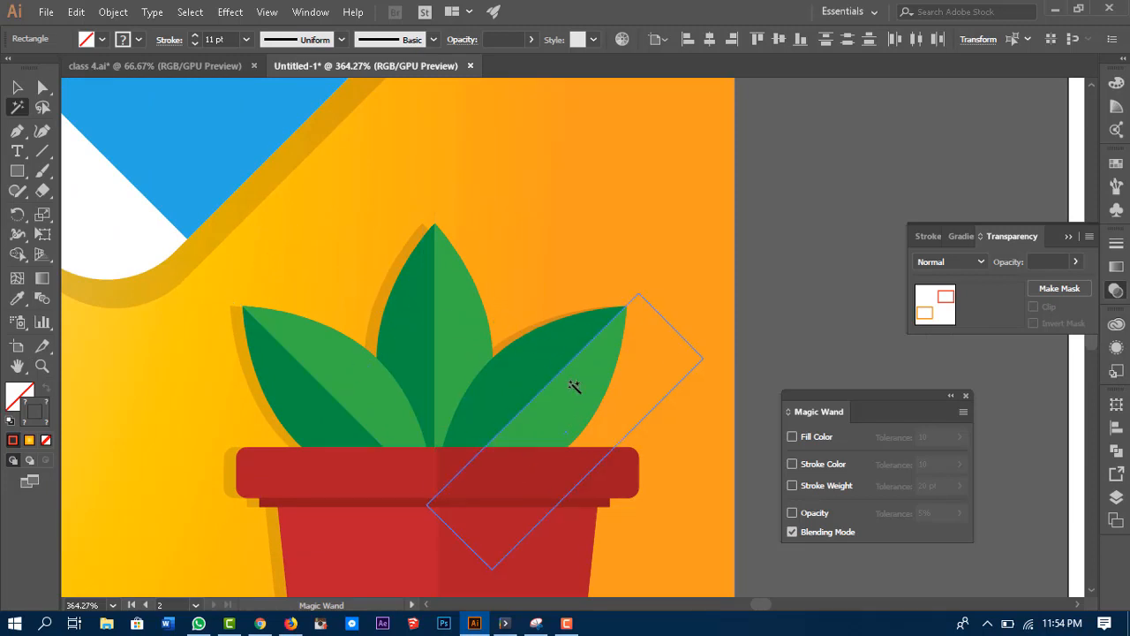
{"action": "left_click", "coordinate": [792, 438]}
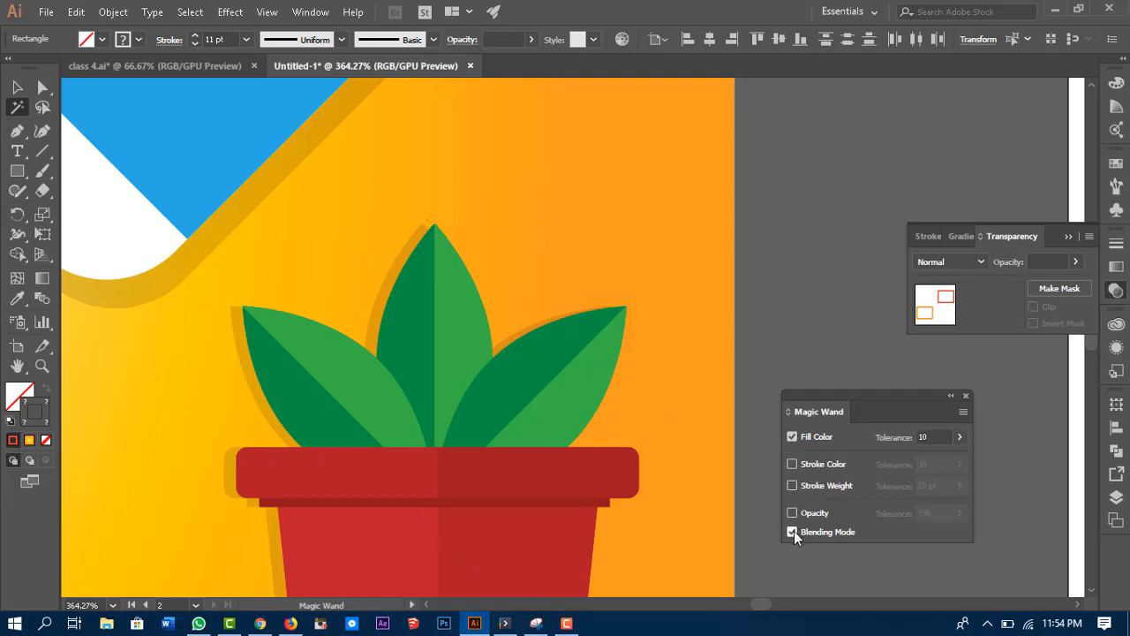
{"action": "left_click_drag", "start_coordinate": [933, 436], "coordinate": [919, 436]}
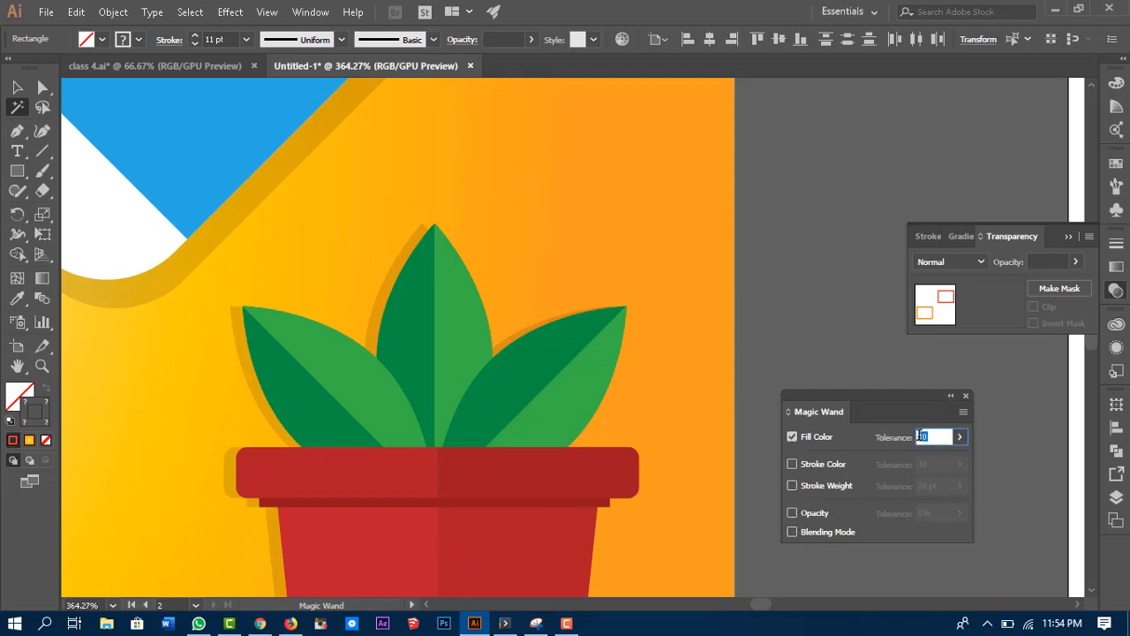
{"action": "left_click", "coordinate": [575, 392]}
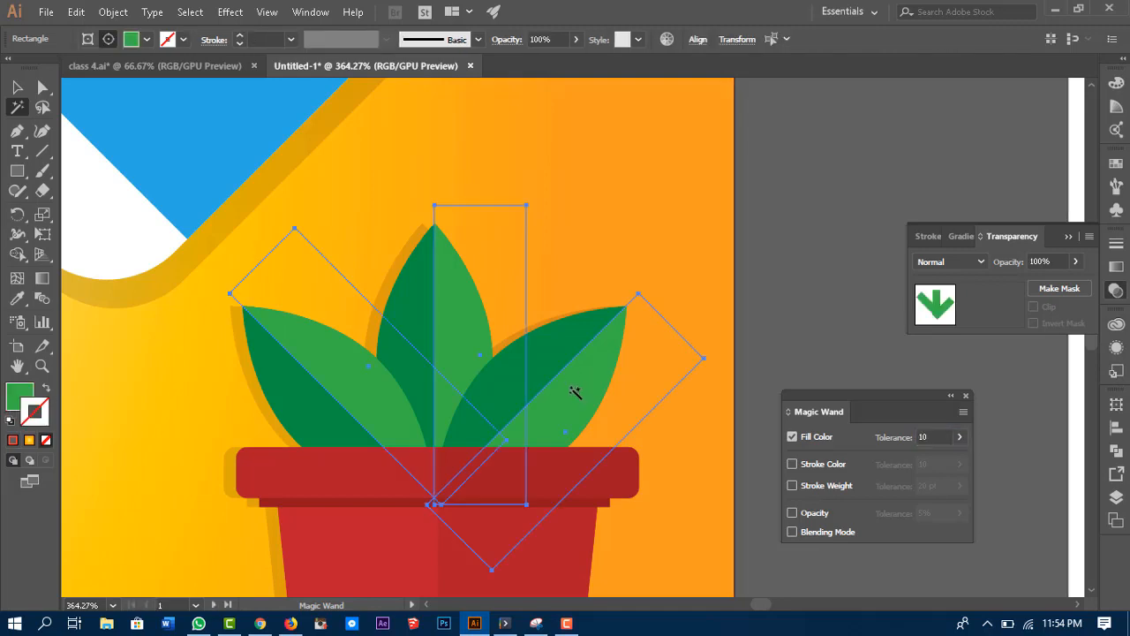
Recolor the selected leaf halves with the yellow-green swatch and clear the selection.
{"action": "left_click", "coordinate": [146, 43]}
{"action": "left_click", "coordinate": [48, 78]}
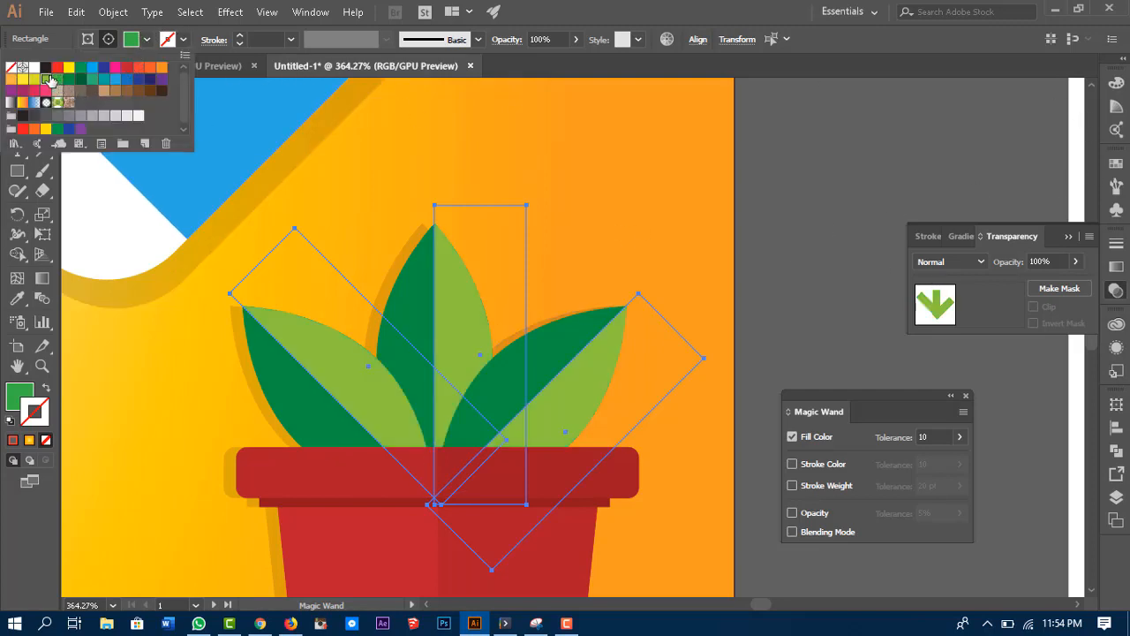
{"action": "left_click", "coordinate": [417, 298]}
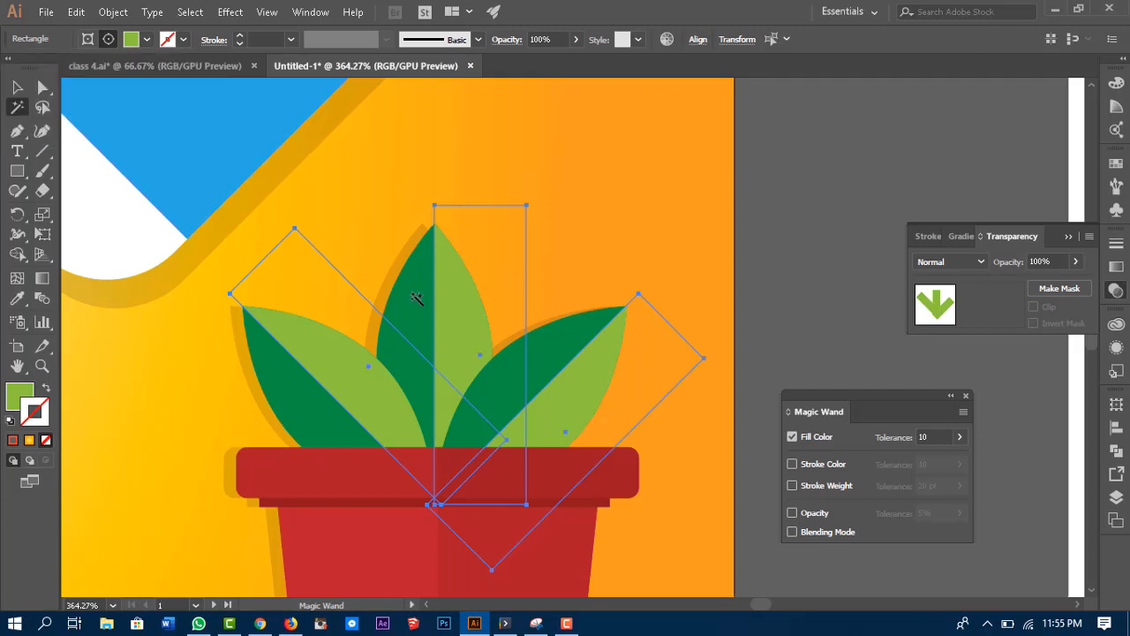
{"action": "key", "text": "ctrl+shift+a"}
Select the plant's dark green leaf shapes by matching fill color, recolor them with the medium green swatch, and deselect.
{"action": "left_click", "coordinate": [397, 287]}
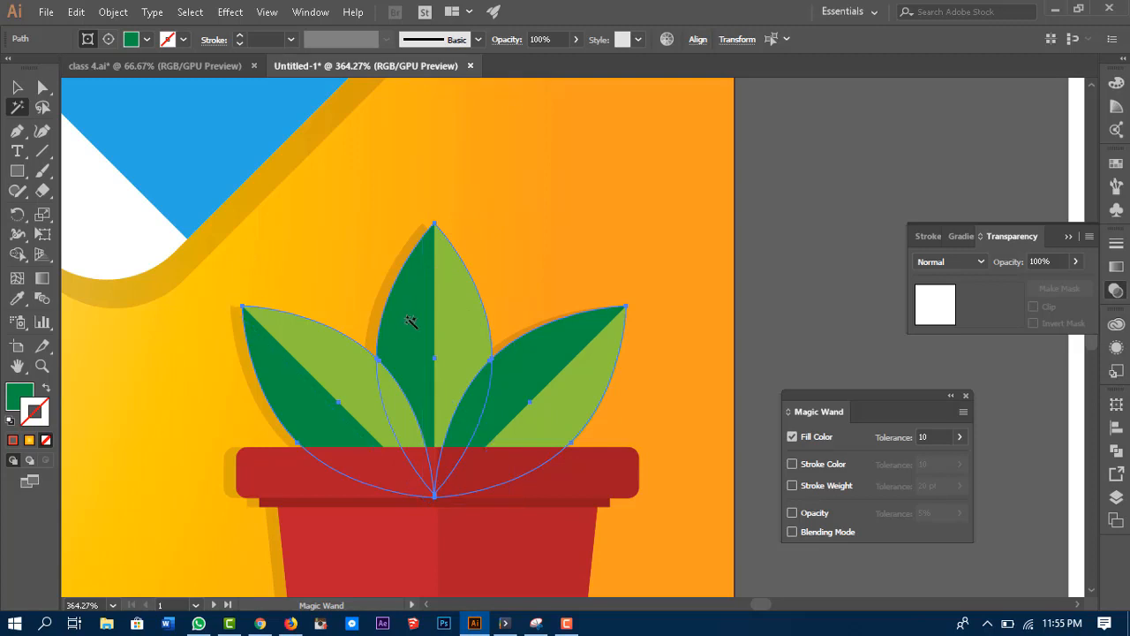
{"action": "left_click", "coordinate": [146, 39]}
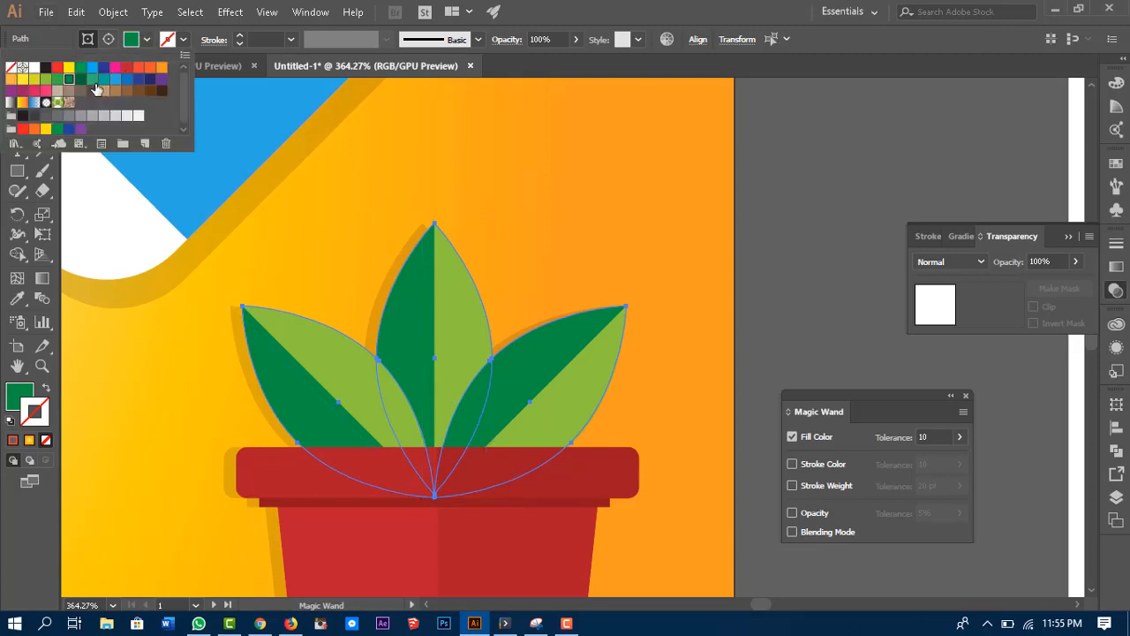
{"action": "left_click", "coordinate": [80, 82]}
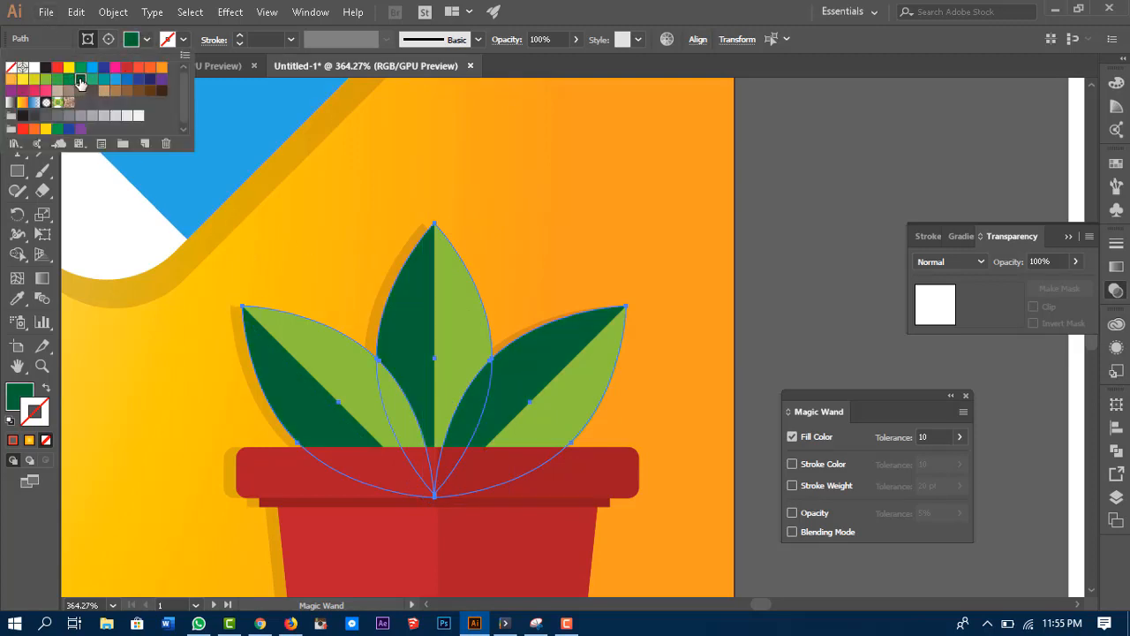
{"action": "left_click", "coordinate": [59, 79]}
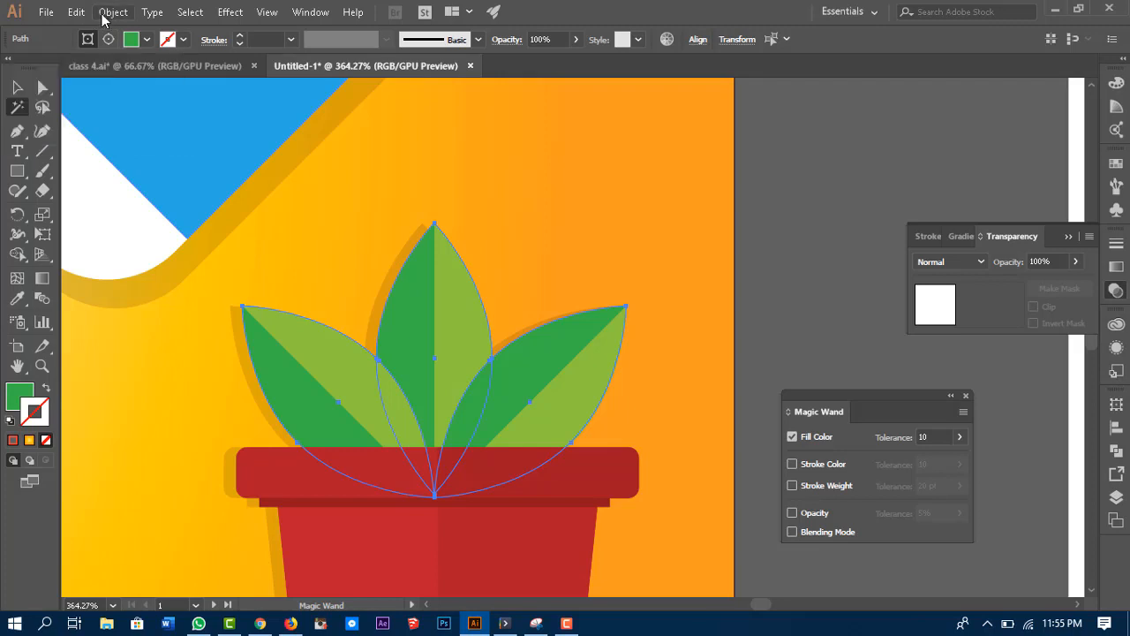
{"action": "key", "text": "v"}
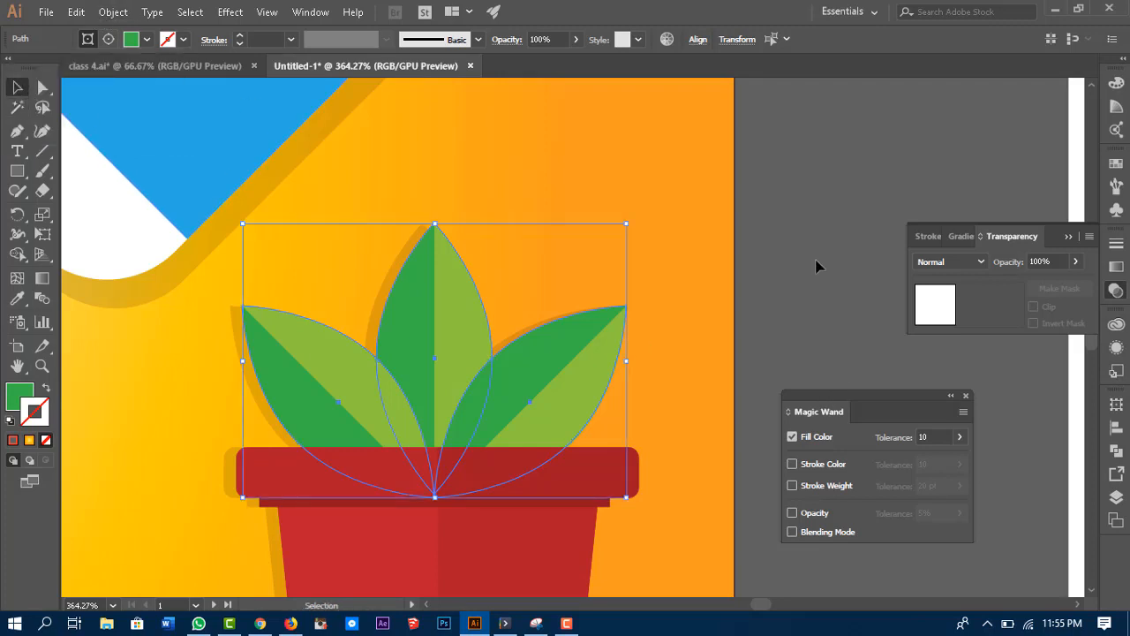
{"action": "left_click", "coordinate": [801, 248]}
Examine the full illustration and the neighbouring artboard with its grid of colored rectangle outlines.
{"action": "key", "text": "space"}
{"action": "left_click_drag", "start_coordinate": [544, 471], "coordinate": [518, 353]}
{"action": "left_click_drag", "start_coordinate": [572, 301], "coordinate": [779, 503]}
{"action": "left_click_drag", "start_coordinate": [383, 247], "coordinate": [444, 383]}
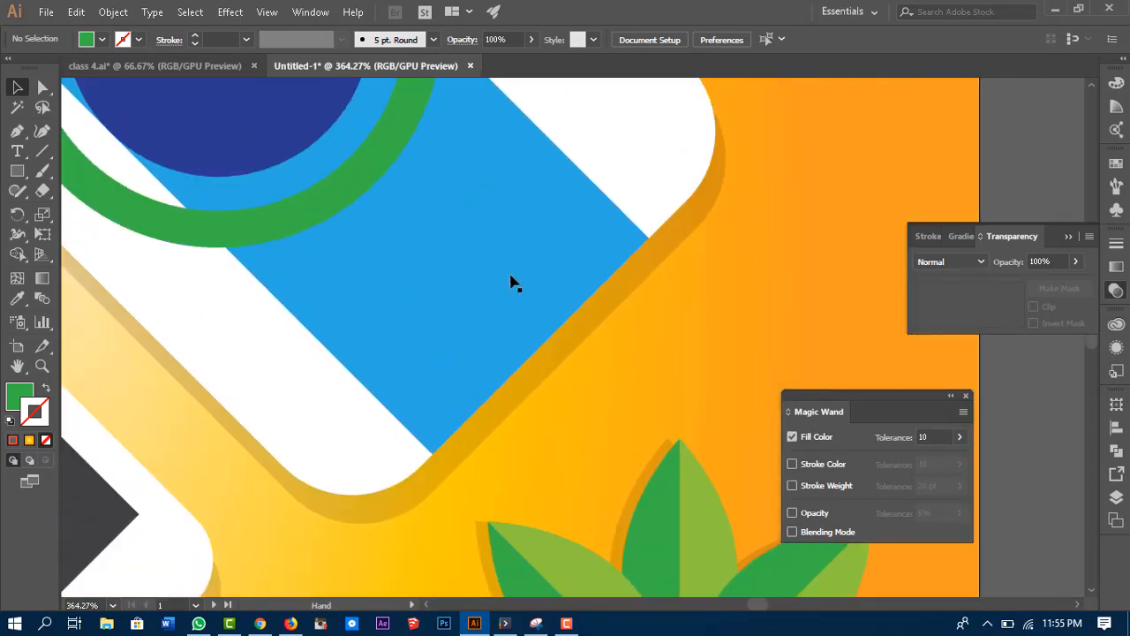
{"action": "key", "text": "ctrl+0"}
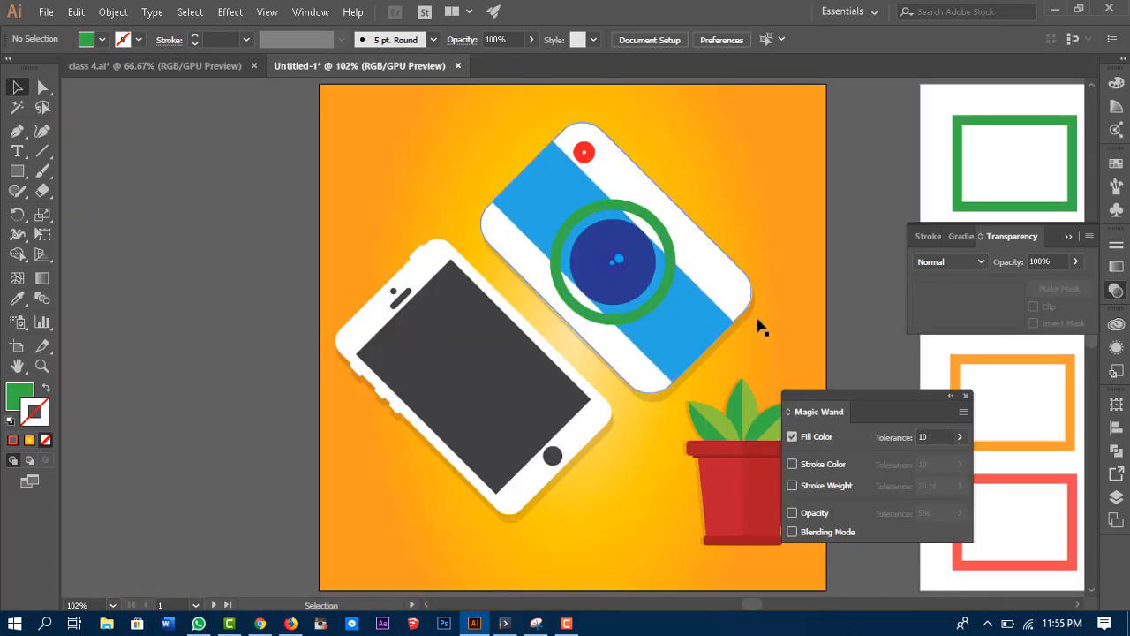
{"action": "key", "text": "space"}
{"action": "left_click_drag", "start_coordinate": [795, 338], "coordinate": [544, 229]}
{"action": "key", "text": "space"}
{"action": "left_click_drag", "start_coordinate": [649, 352], "coordinate": [379, 344]}
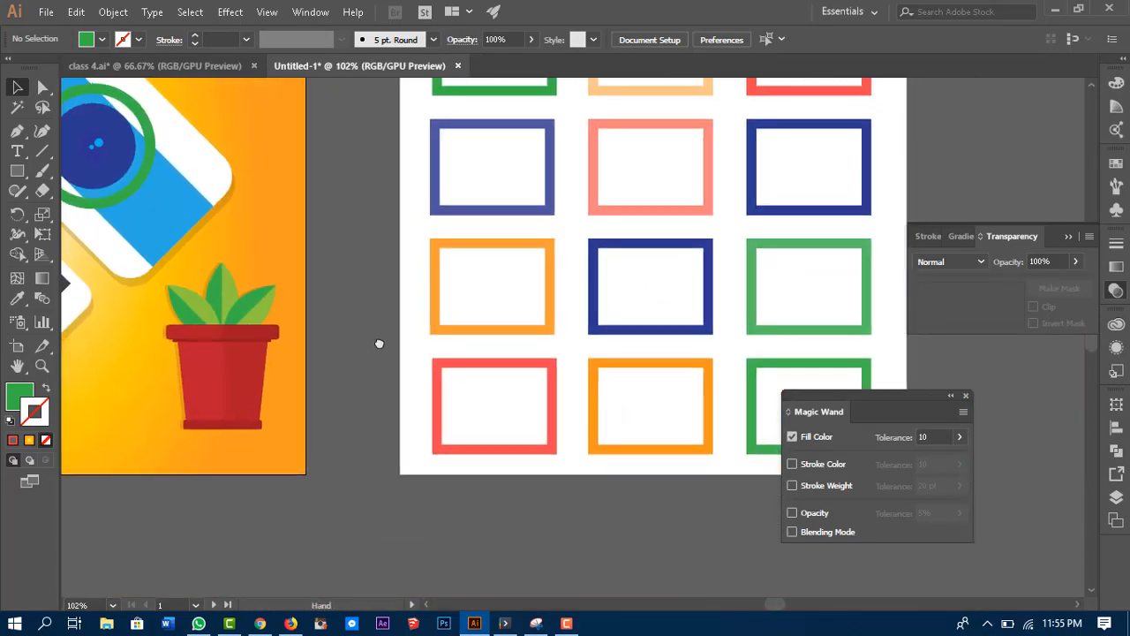
{"action": "left_click_drag", "start_coordinate": [621, 408], "coordinate": [403, 376]}
{"action": "key", "text": "space"}
{"action": "mouse_move", "coordinate": [637, 350]}
{"action": "left_mouse_down"}
{"action": "mouse_move", "coordinate": [531, 450]}
{"action": "mouse_move", "coordinate": [565, 497]}
{"action": "left_mouse_up"}
{"action": "left_click_drag", "start_coordinate": [674, 409], "coordinate": [692, 473]}
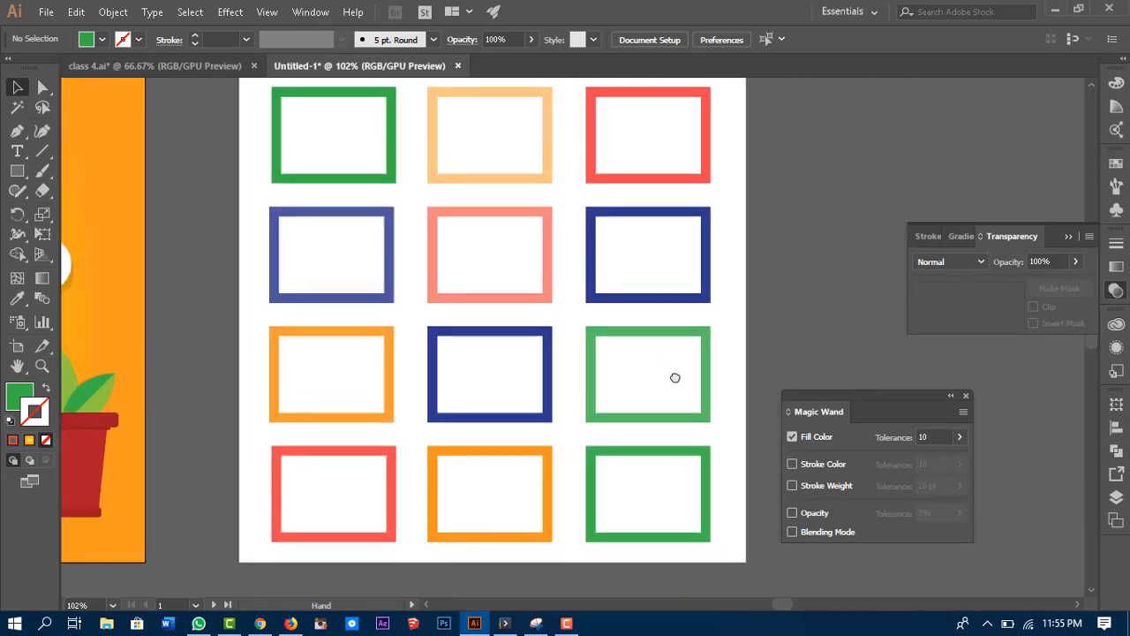
{"action": "left_click_drag", "start_coordinate": [676, 378], "coordinate": [692, 411]}
{"action": "key", "text": "space"}
{"action": "left_click_drag", "start_coordinate": [252, 481], "coordinate": [368, 456]}
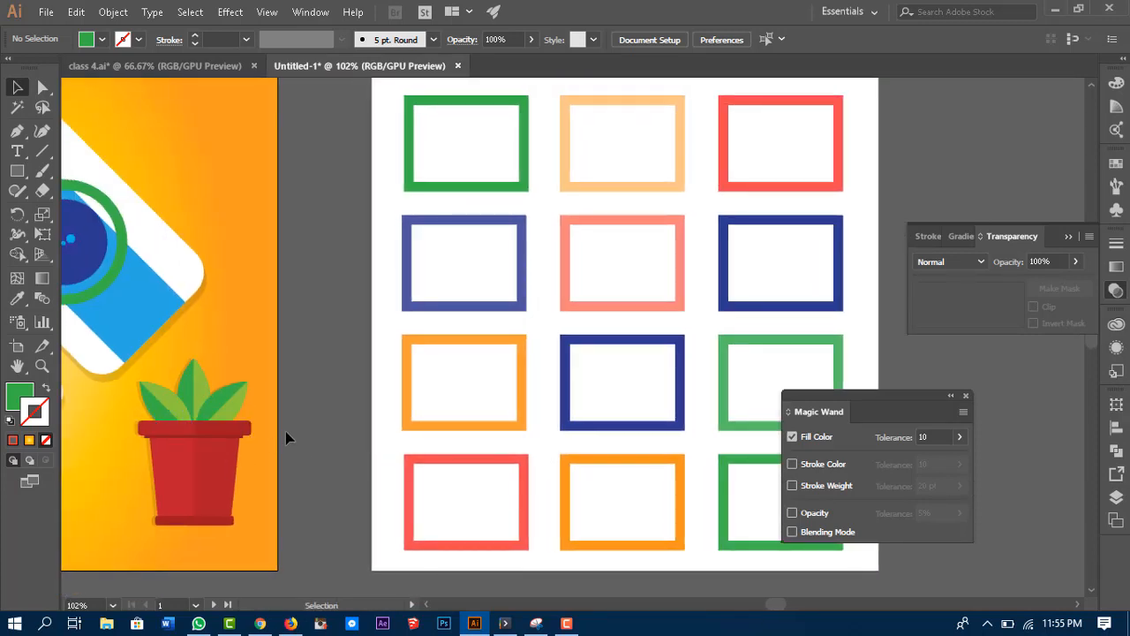
{"action": "key", "text": "space"}
{"action": "left_click_drag", "start_coordinate": [432, 487], "coordinate": [504, 486]}
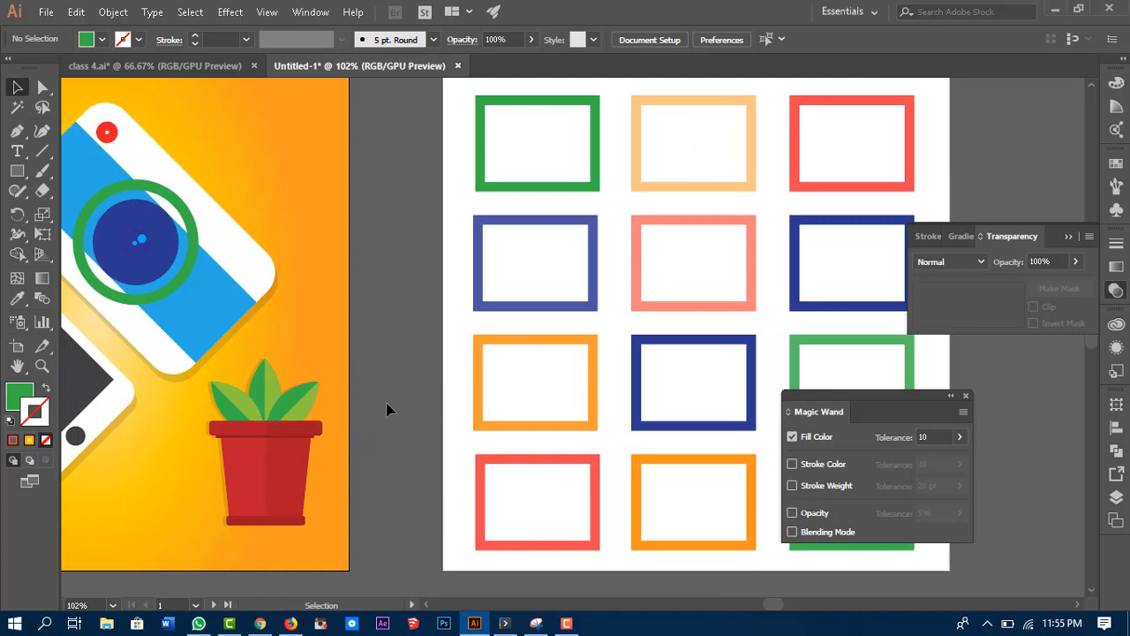
{"action": "key", "text": "space"}
{"action": "left_click_drag", "start_coordinate": [420, 415], "coordinate": [452, 413]}
{"action": "left_click_drag", "start_coordinate": [710, 342], "coordinate": [449, 392]}
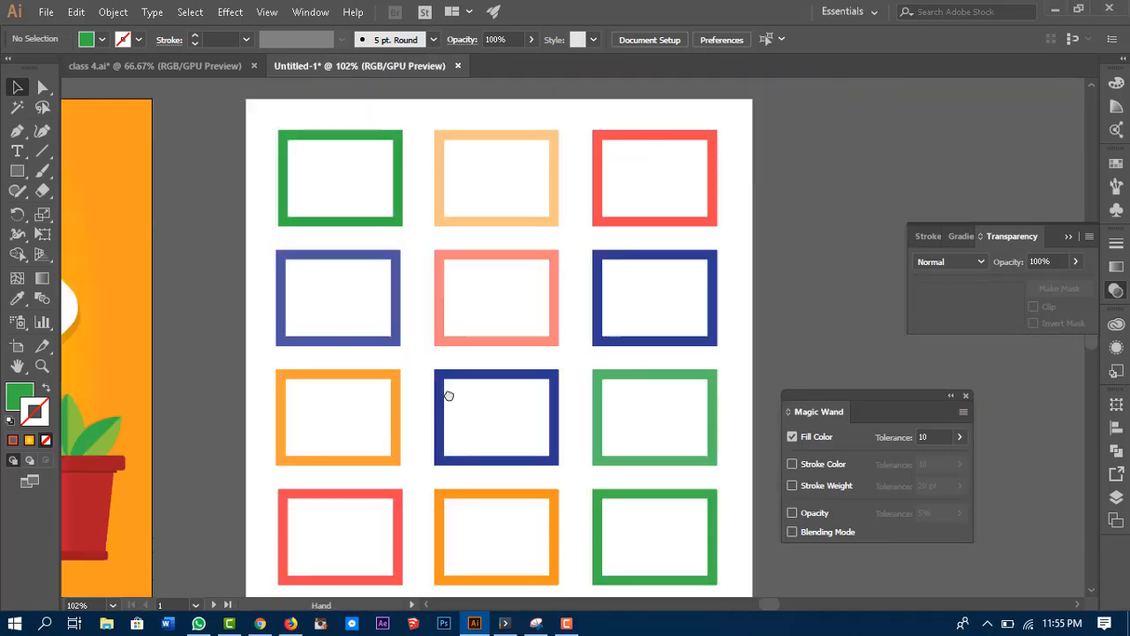
{"action": "left_click_drag", "start_coordinate": [603, 368], "coordinate": [692, 333]}
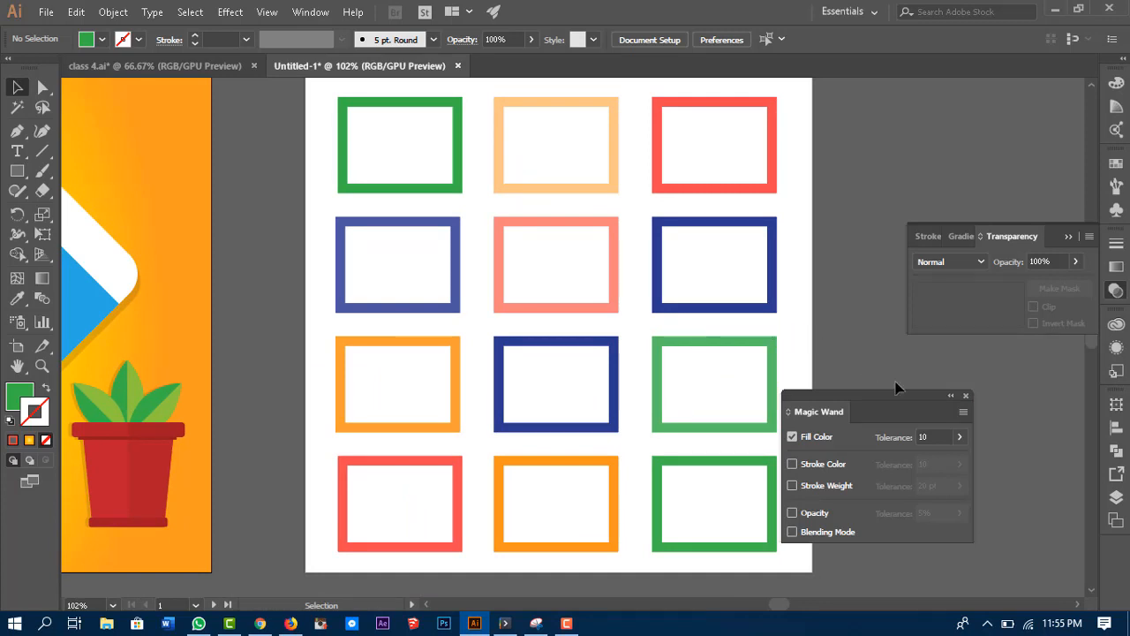
Close the Magic Wand settings and lasso the upper-right anchor point of the red rectangle in the top row.
{"action": "left_click", "coordinate": [966, 396]}
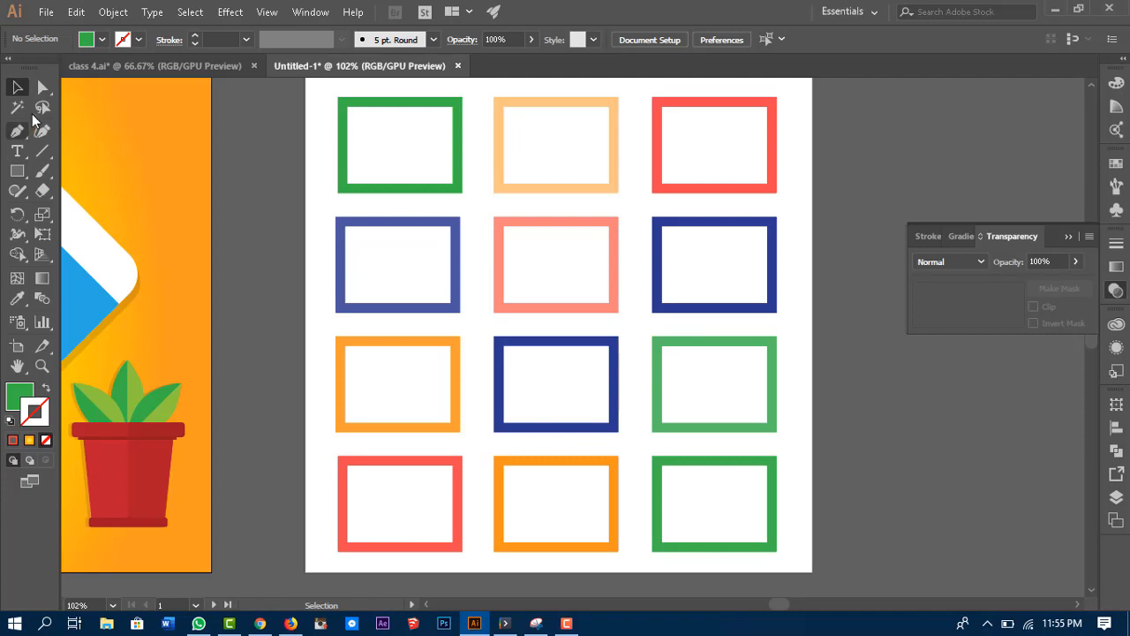
{"action": "left_click", "coordinate": [40, 109]}
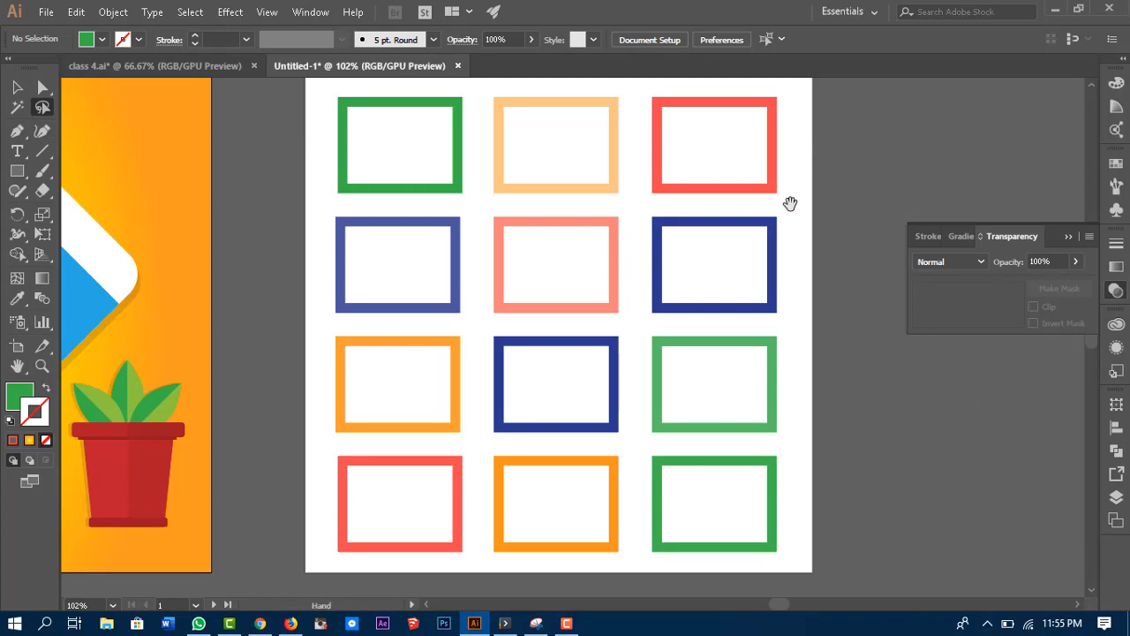
{"action": "mouse_move", "coordinate": [787, 203]}
{"action": "left_mouse_down"}
{"action": "mouse_move", "coordinate": [768, 327]}
{"action": "mouse_move", "coordinate": [716, 326]}
{"action": "left_mouse_up"}
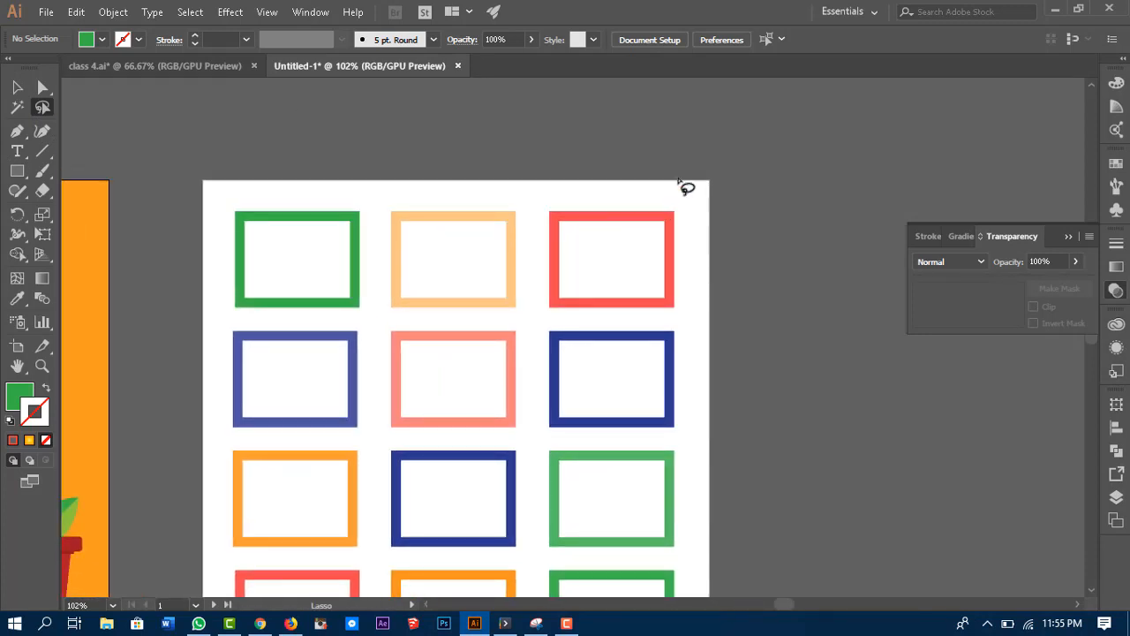
{"action": "mouse_move", "coordinate": [677, 179]}
{"action": "left_mouse_down"}
{"action": "mouse_move", "coordinate": [649, 240]}
{"action": "mouse_move", "coordinate": [679, 244]}
{"action": "mouse_move", "coordinate": [696, 204]}
{"action": "mouse_move", "coordinate": [674, 179]}
{"action": "mouse_move", "coordinate": [811, 251]}
{"action": "mouse_move", "coordinate": [765, 244]}
{"action": "mouse_move", "coordinate": [719, 300]}
{"action": "left_mouse_up"}
Try pulling the red rectangle's upper-right anchor outward with Direct Selection, and undo the move.
{"action": "key", "text": "z"}
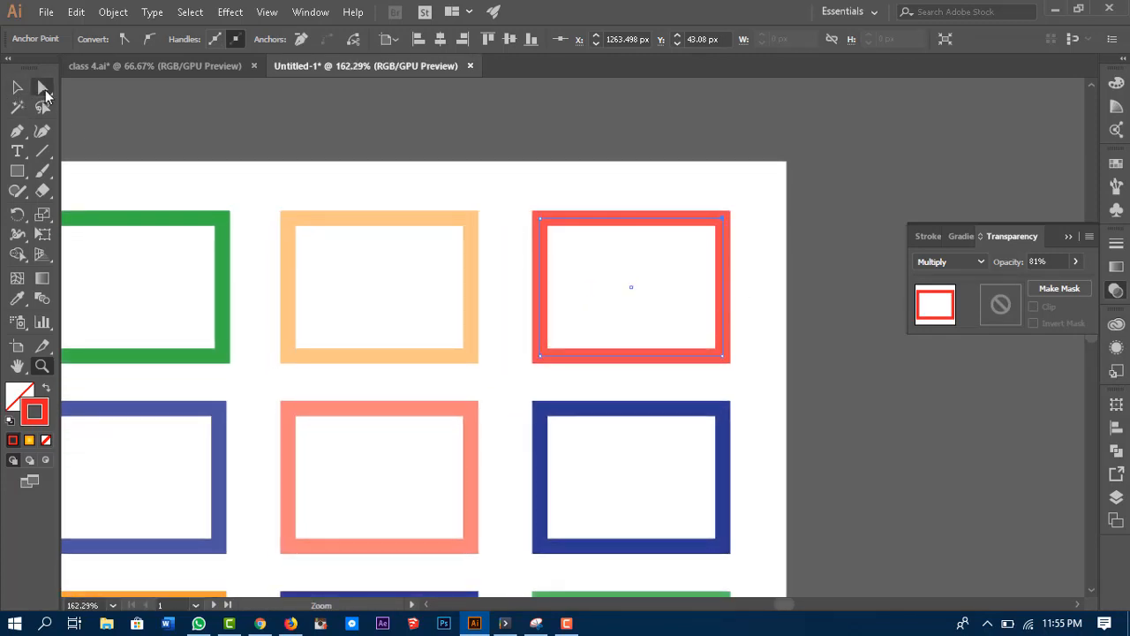
{"action": "left_click", "coordinate": [43, 87]}
{"action": "left_click_drag", "start_coordinate": [727, 217], "coordinate": [835, 132]}
{"action": "key", "text": "ctrl+z"}
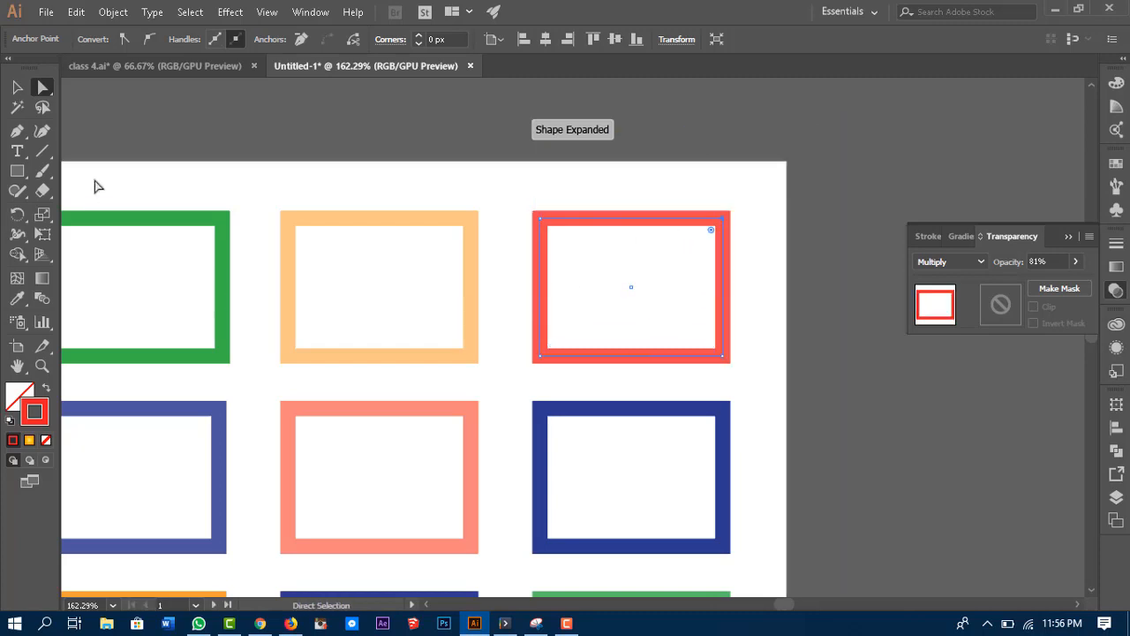
Practice lassoing individual corner anchors of the red and light orange rectangles in the top row.
{"action": "left_click", "coordinate": [42, 107]}
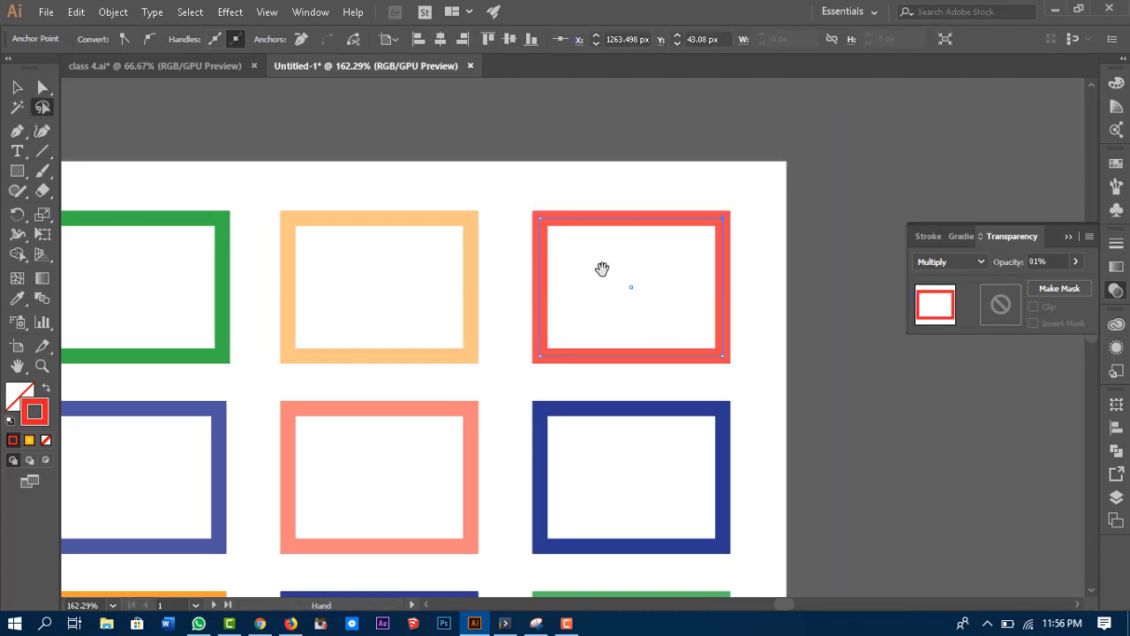
{"action": "left_click_drag", "start_coordinate": [600, 270], "coordinate": [697, 259]}
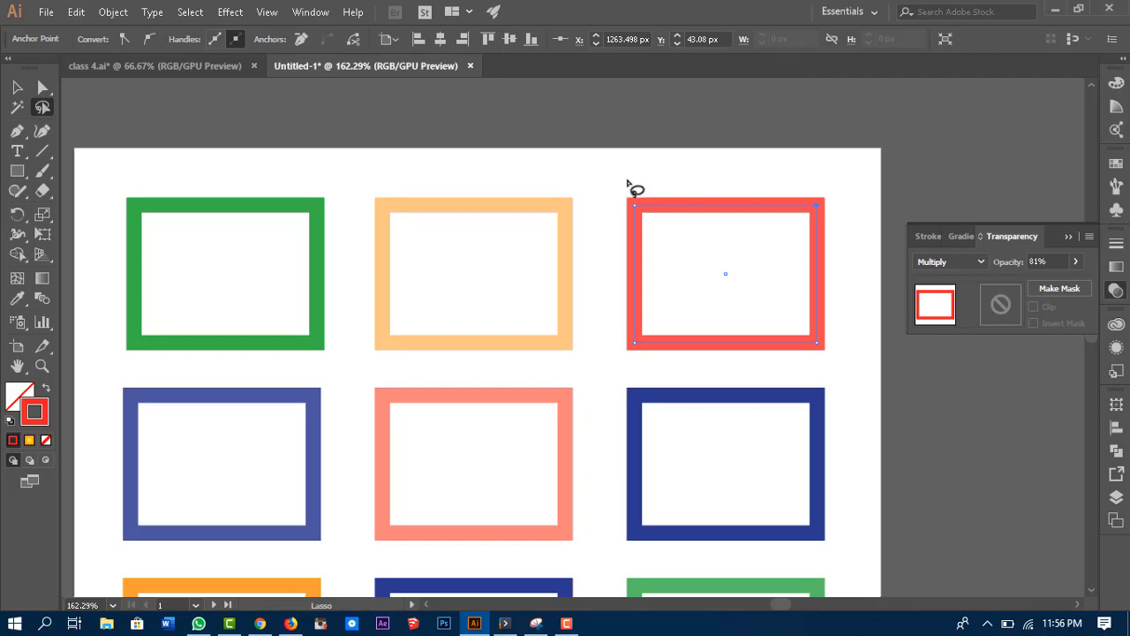
{"action": "mouse_move", "coordinate": [633, 180]}
{"action": "left_mouse_down"}
{"action": "mouse_move", "coordinate": [648, 223]}
{"action": "mouse_move", "coordinate": [669, 195]}
{"action": "mouse_move", "coordinate": [636, 185]}
{"action": "left_mouse_up"}
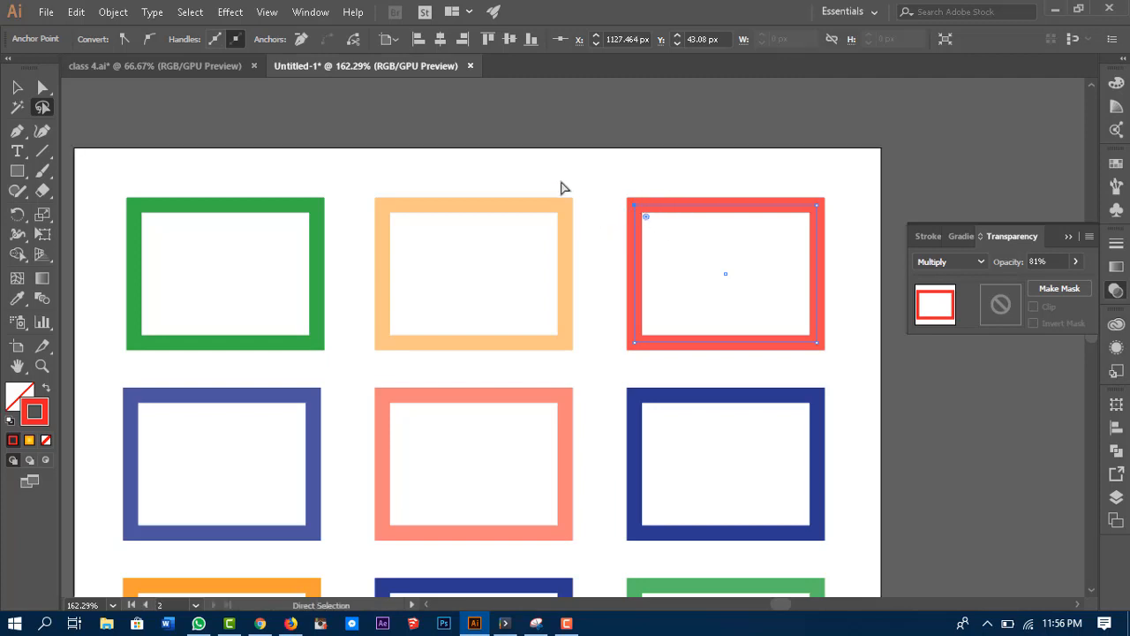
{"action": "mouse_move", "coordinate": [547, 188]}
{"action": "left_mouse_down"}
{"action": "mouse_move", "coordinate": [559, 235]}
{"action": "mouse_move", "coordinate": [629, 255]}
{"action": "mouse_move", "coordinate": [657, 212]}
{"action": "mouse_move", "coordinate": [585, 177]}
{"action": "mouse_move", "coordinate": [552, 205]}
{"action": "left_mouse_up"}
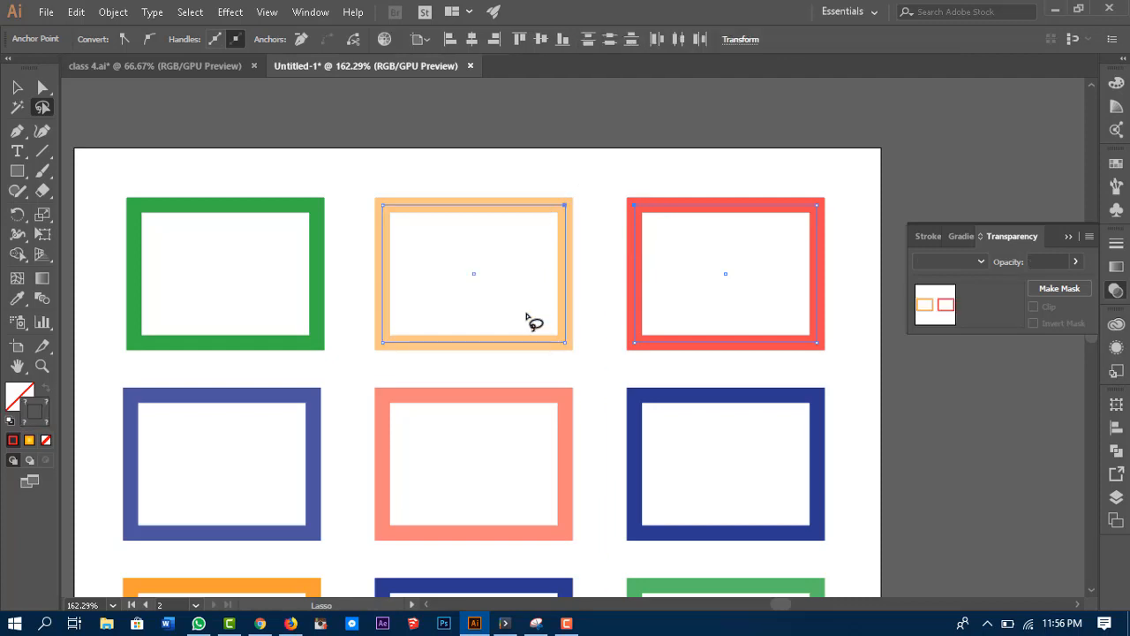
{"action": "mouse_move", "coordinate": [526, 313]}
{"action": "left_mouse_down"}
{"action": "mouse_move", "coordinate": [665, 318]}
{"action": "mouse_move", "coordinate": [542, 365]}
{"action": "left_mouse_up"}
{"action": "mouse_move", "coordinate": [508, 168]}
{"action": "left_mouse_down"}
{"action": "mouse_move", "coordinate": [664, 138]}
{"action": "mouse_move", "coordinate": [684, 239]}
{"action": "mouse_move", "coordinate": [672, 305]}
{"action": "mouse_move", "coordinate": [650, 336]}
{"action": "mouse_move", "coordinate": [598, 367]}
{"action": "mouse_move", "coordinate": [525, 308]}
{"action": "mouse_move", "coordinate": [535, 189]}
{"action": "mouse_move", "coordinate": [510, 169]}
{"action": "left_mouse_up"}
{"action": "mouse_move", "coordinate": [844, 166]}
{"action": "left_mouse_down"}
{"action": "mouse_move", "coordinate": [789, 236]}
{"action": "mouse_move", "coordinate": [804, 307]}
{"action": "mouse_move", "coordinate": [834, 347]}
{"action": "mouse_move", "coordinate": [846, 168]}
{"action": "left_mouse_up"}
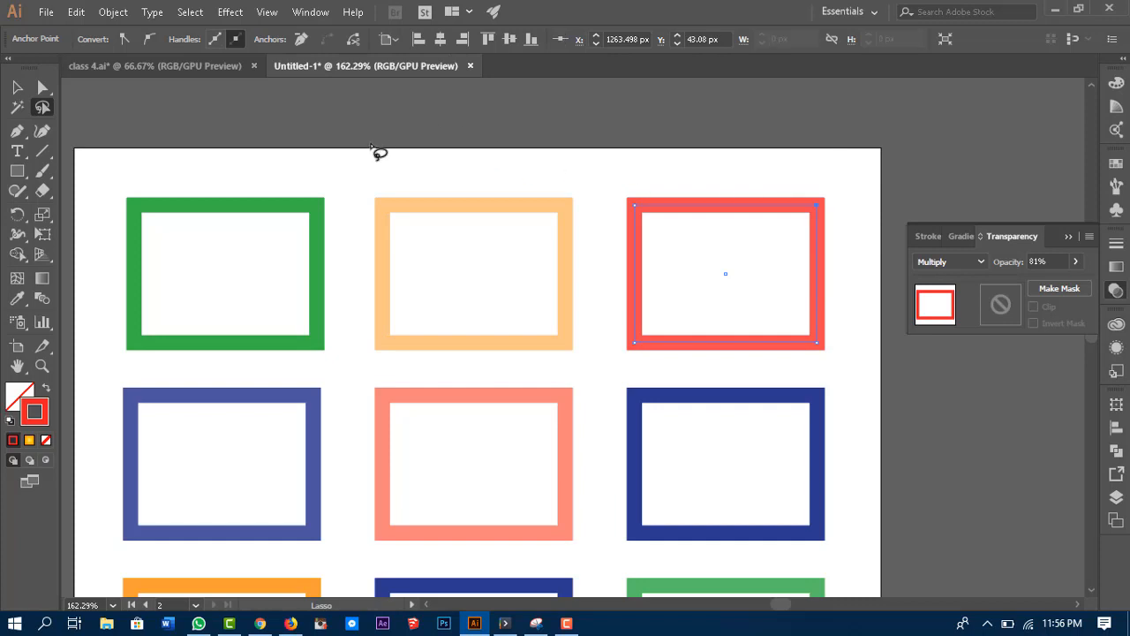
Lasso the facing side anchors of the green and light orange rectangles and move them upward with Direct Selection to skew both shapes.
{"action": "mouse_move", "coordinate": [347, 160]}
{"action": "left_mouse_down"}
{"action": "mouse_move", "coordinate": [445, 265]}
{"action": "mouse_move", "coordinate": [450, 310]}
{"action": "mouse_move", "coordinate": [412, 355]}
{"action": "mouse_move", "coordinate": [343, 379]}
{"action": "mouse_move", "coordinate": [280, 338]}
{"action": "mouse_move", "coordinate": [339, 167]}
{"action": "left_mouse_up"}
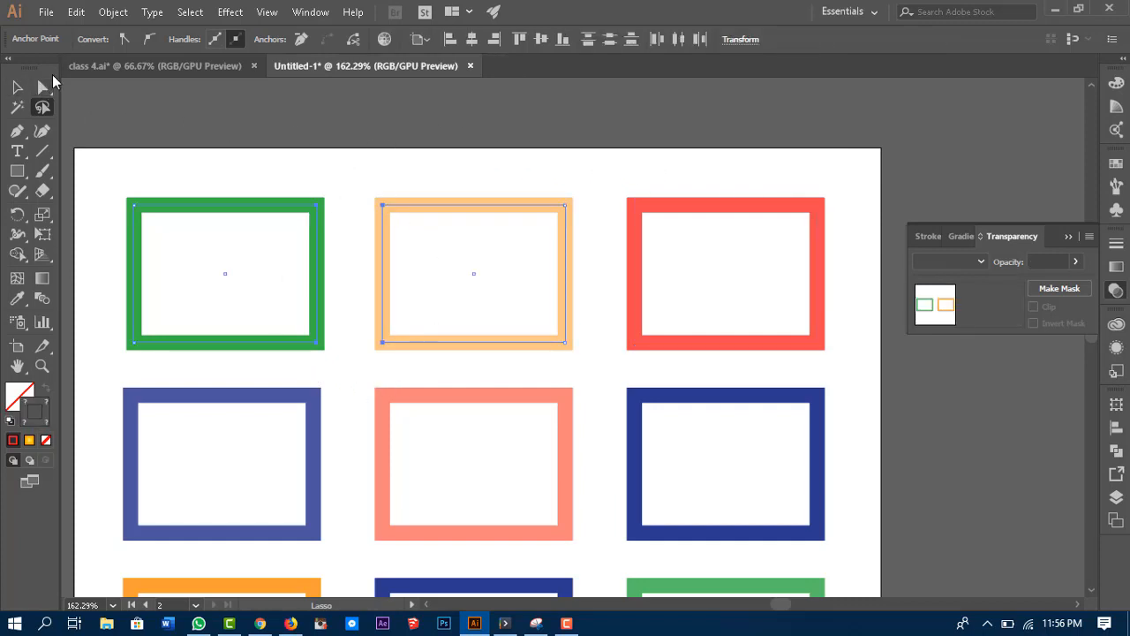
{"action": "left_click", "coordinate": [42, 87]}
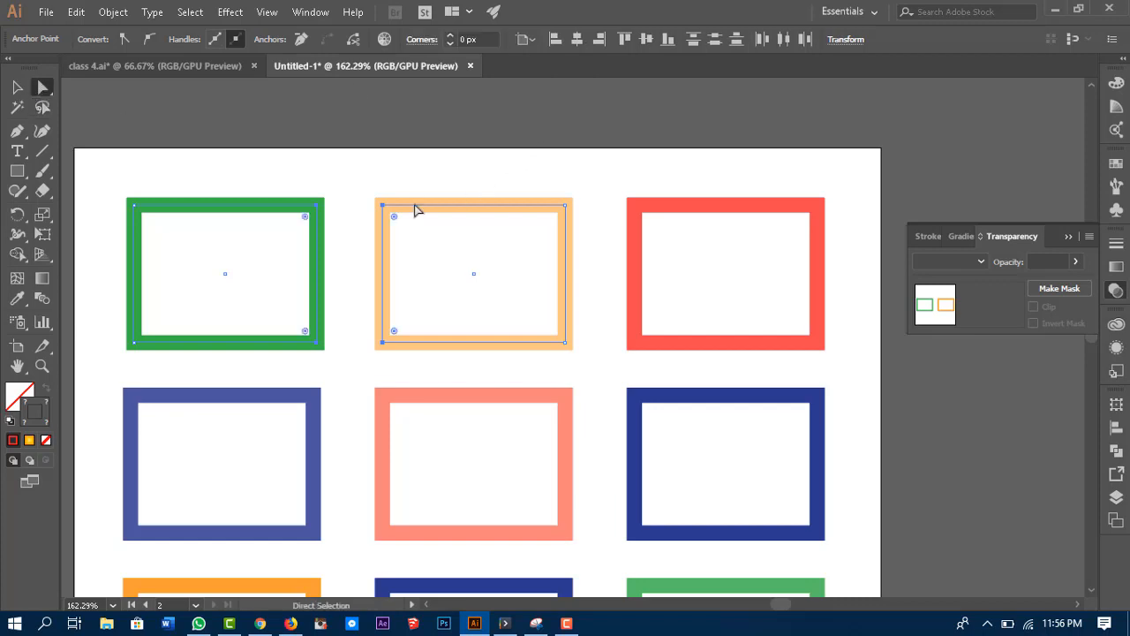
{"action": "left_click_drag", "start_coordinate": [384, 206], "coordinate": [383, 106]}
Lasso the facing side anchors of the second row's blue-violet and salmon rectangles, move them upward with Direct Selection, and deselect.
{"action": "left_click_drag", "start_coordinate": [486, 319], "coordinate": [565, 374]}
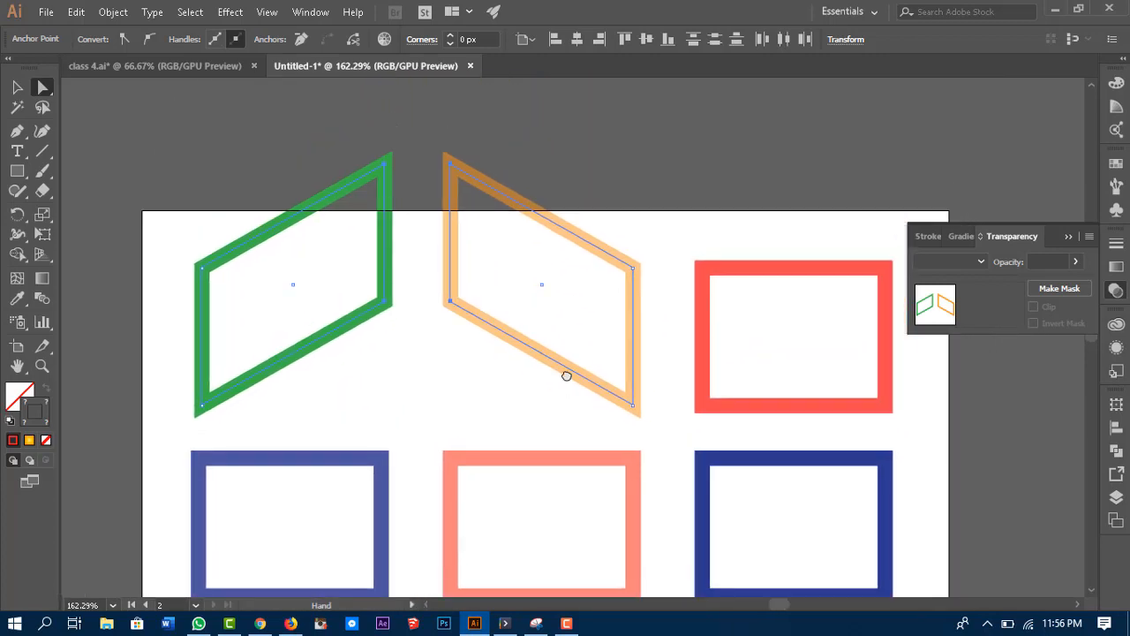
{"action": "left_click_drag", "start_coordinate": [759, 343], "coordinate": [725, 394]}
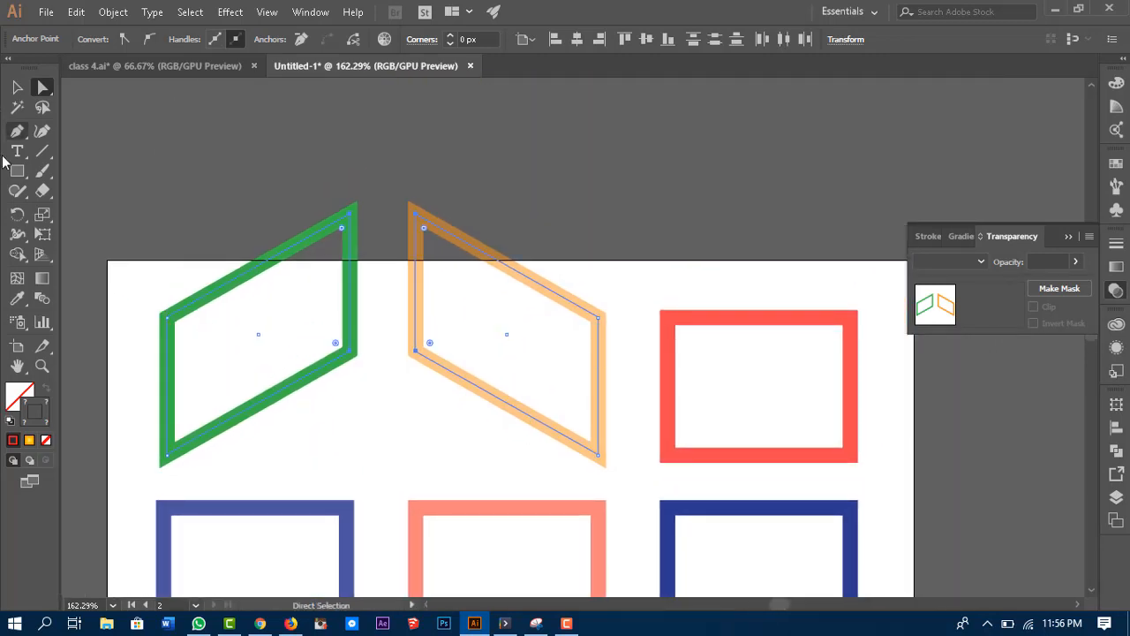
{"action": "left_click", "coordinate": [41, 106]}
{"action": "mouse_move", "coordinate": [384, 278]}
{"action": "left_mouse_down"}
{"action": "mouse_move", "coordinate": [462, 118]}
{"action": "mouse_move", "coordinate": [415, 385]}
{"action": "mouse_move", "coordinate": [488, 302]}
{"action": "mouse_move", "coordinate": [418, 307]}
{"action": "mouse_move", "coordinate": [424, 446]}
{"action": "mouse_move", "coordinate": [406, 501]}
{"action": "left_mouse_up"}
{"action": "mouse_move", "coordinate": [421, 282]}
{"action": "left_mouse_down"}
{"action": "mouse_move", "coordinate": [432, 536]}
{"action": "mouse_move", "coordinate": [535, 475]}
{"action": "mouse_move", "coordinate": [446, 305]}
{"action": "left_mouse_up"}
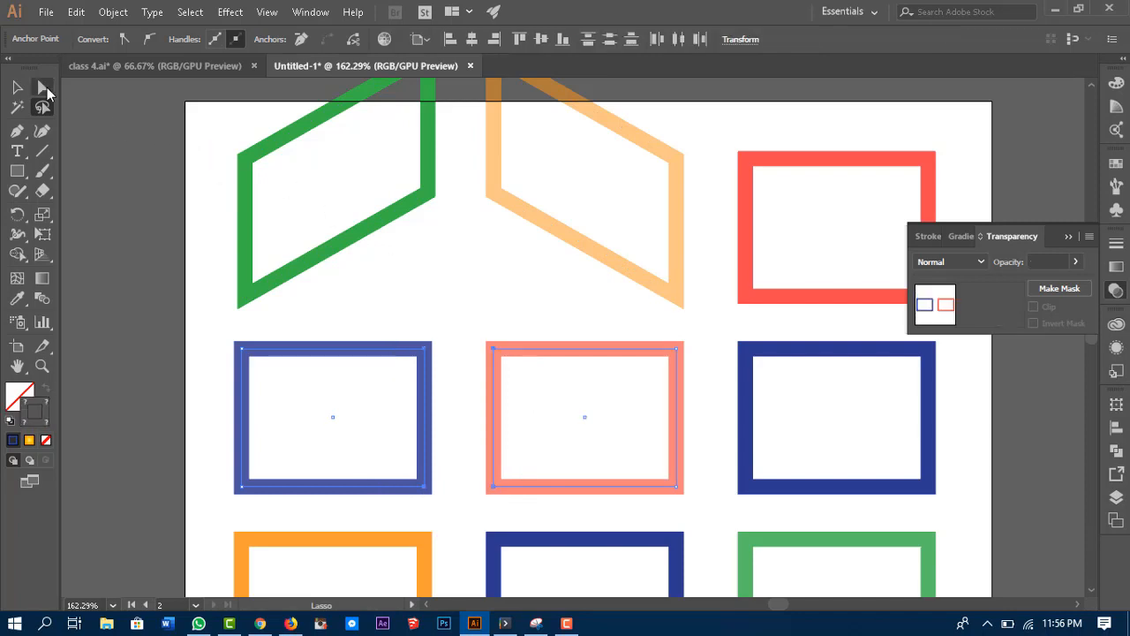
{"action": "left_click", "coordinate": [42, 87]}
{"action": "left_click_drag", "start_coordinate": [494, 354], "coordinate": [496, 237]}
{"action": "left_click", "coordinate": [530, 455]}
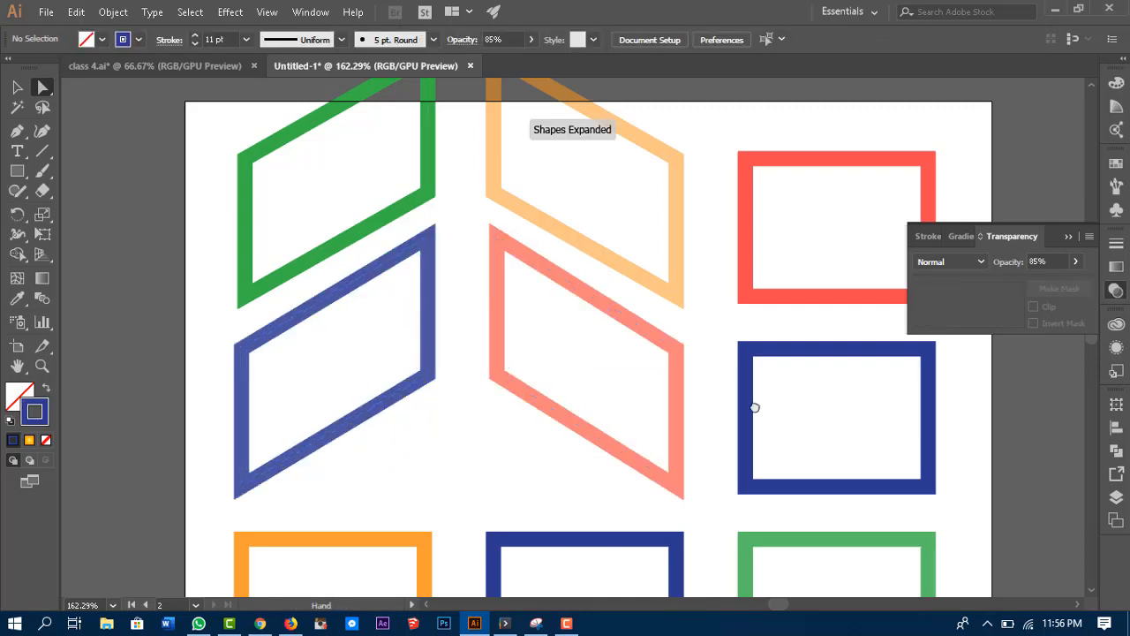
Lasso the upper-left anchor point of the light green rectangle in the third row.
{"action": "left_click_drag", "start_coordinate": [751, 404], "coordinate": [546, 313]}
{"action": "left_click", "coordinate": [42, 107]}
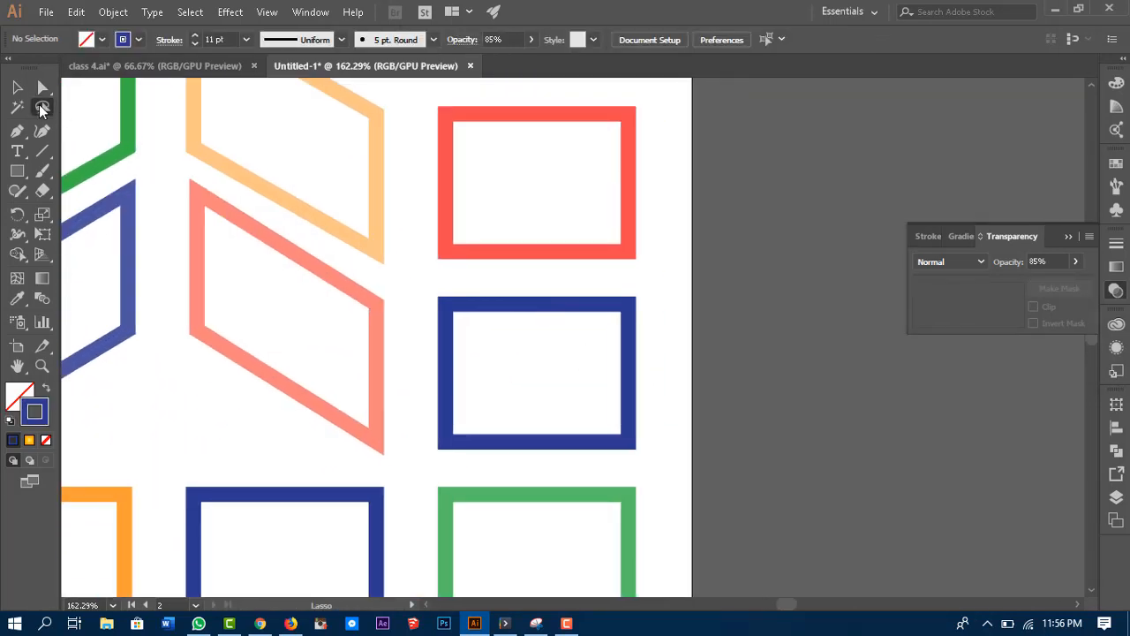
{"action": "left_click_drag", "start_coordinate": [617, 428], "coordinate": [688, 276]}
{"action": "mouse_move", "coordinate": [505, 311]}
{"action": "left_mouse_down"}
{"action": "mouse_move", "coordinate": [537, 338]}
{"action": "mouse_move", "coordinate": [504, 312]}
{"action": "left_mouse_up"}
Lasso the lower-right anchor of the camera's dark blue lens circle and pull it outward with Direct Selection to distort the circle.
{"action": "left_click_drag", "start_coordinate": [369, 294], "coordinate": [913, 372]}
{"action": "left_click_drag", "start_coordinate": [516, 301], "coordinate": [890, 353]}
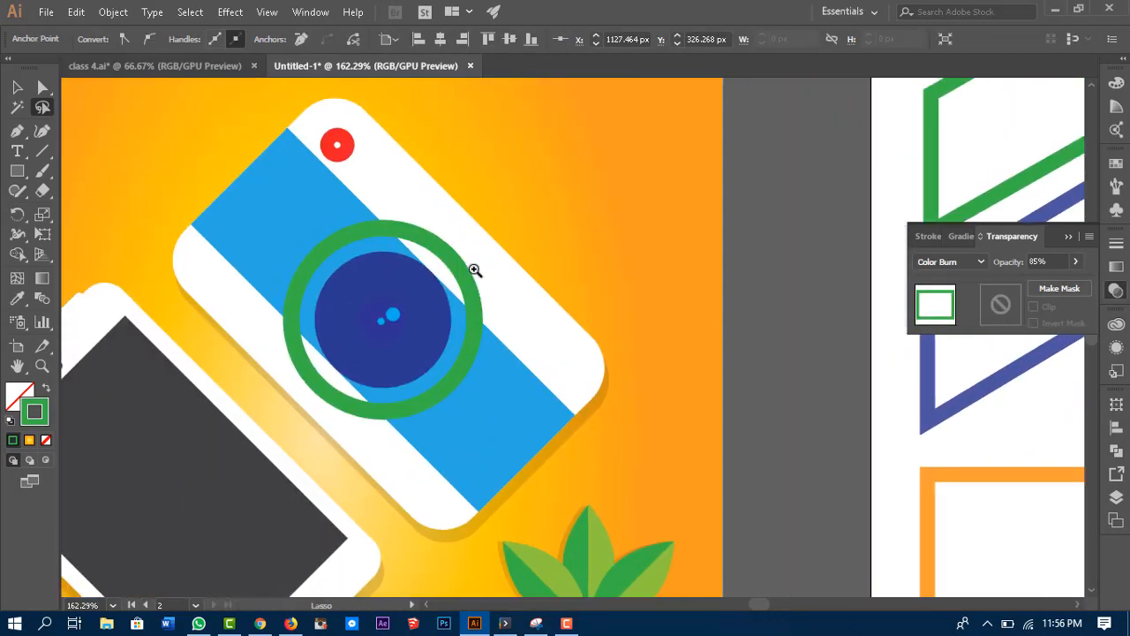
{"action": "key", "text": "z"}
{"action": "left_click_drag", "start_coordinate": [424, 347], "coordinate": [672, 325]}
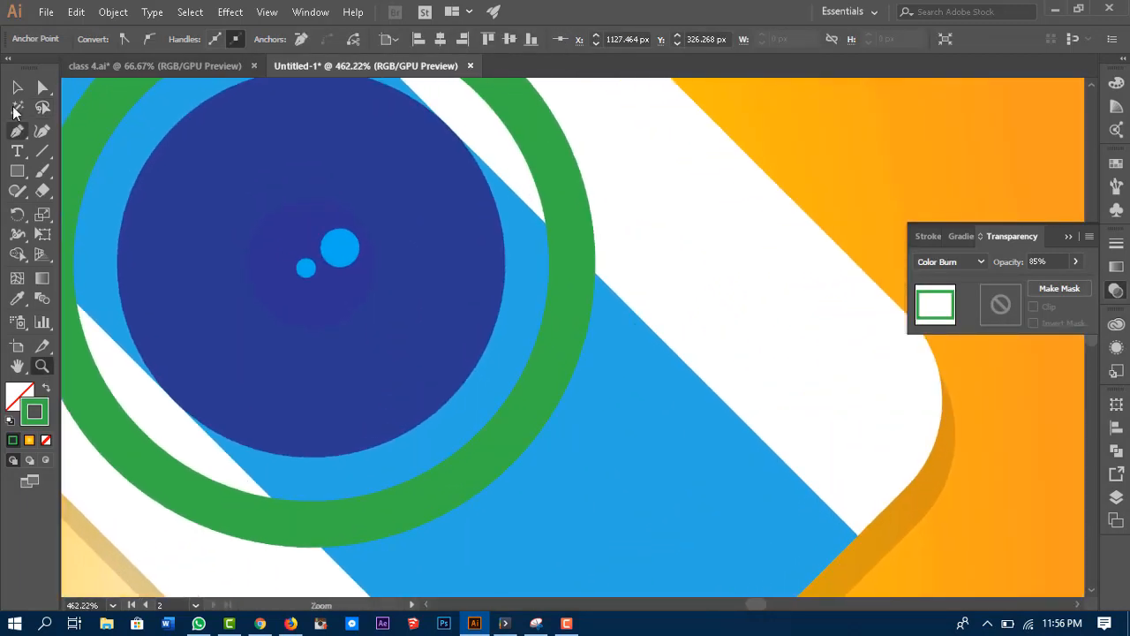
{"action": "left_click", "coordinate": [43, 107]}
{"action": "mouse_move", "coordinate": [509, 337]}
{"action": "left_mouse_down"}
{"action": "mouse_move", "coordinate": [413, 409]}
{"action": "mouse_move", "coordinate": [440, 451]}
{"action": "left_mouse_up"}
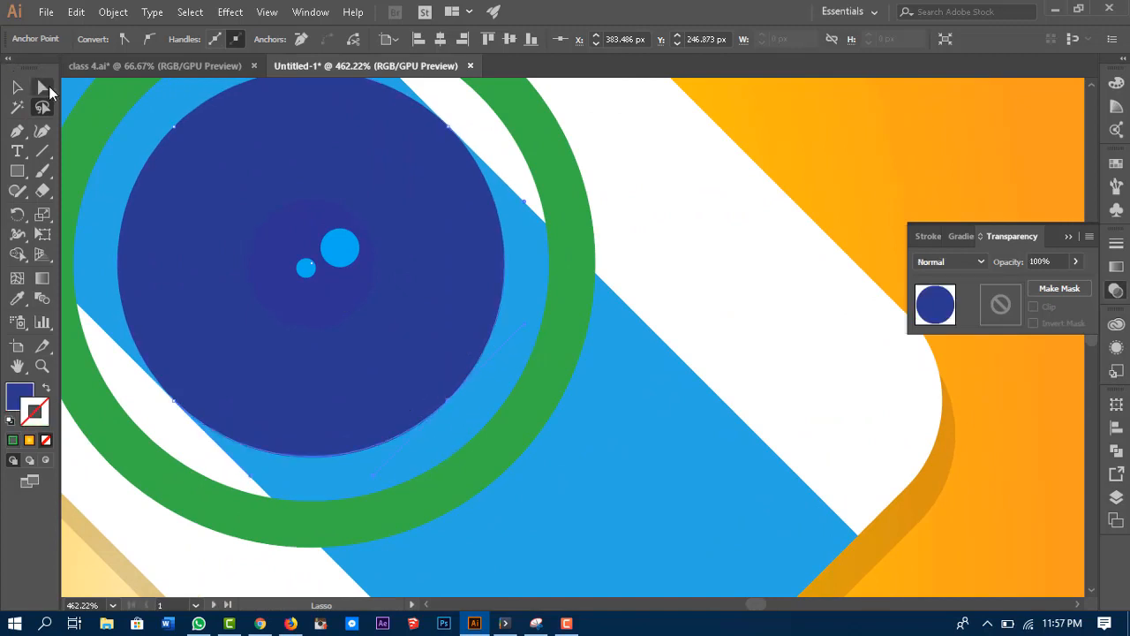
{"action": "left_click", "coordinate": [43, 87]}
{"action": "left_click_drag", "start_coordinate": [449, 401], "coordinate": [633, 354]}
Lasso the right corner anchor of the phone's dark screen, and select the screen's top corner anchor the same way.
{"action": "left_click_drag", "start_coordinate": [612, 495], "coordinate": [845, 104]}
{"action": "left_click_drag", "start_coordinate": [464, 315], "coordinate": [755, 270]}
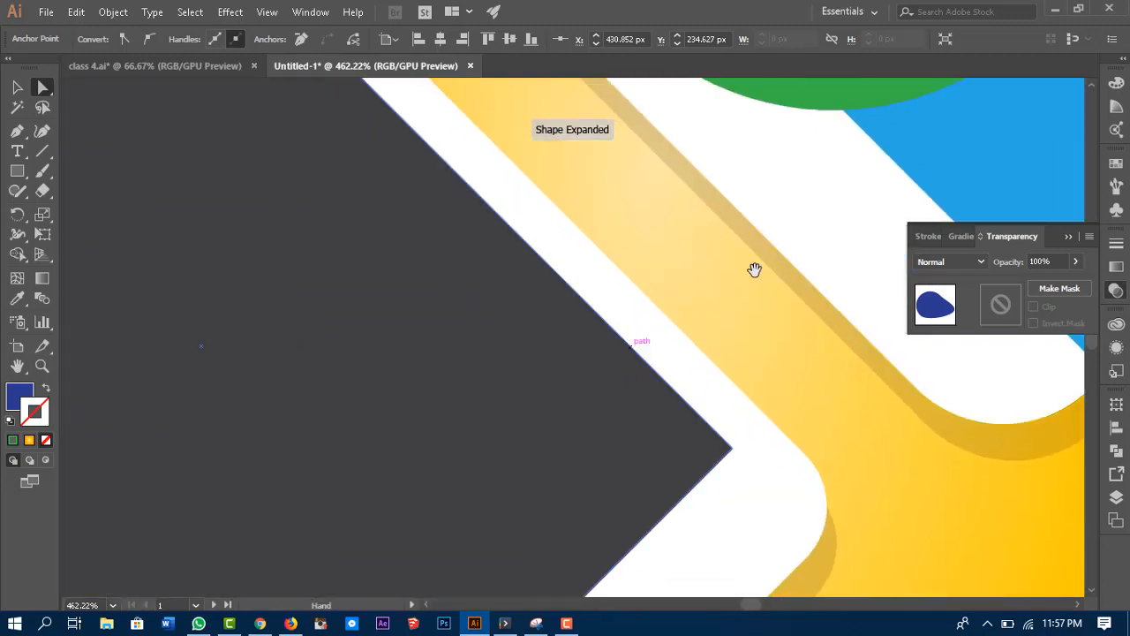
{"action": "left_click_drag", "start_coordinate": [614, 447], "coordinate": [485, 374]}
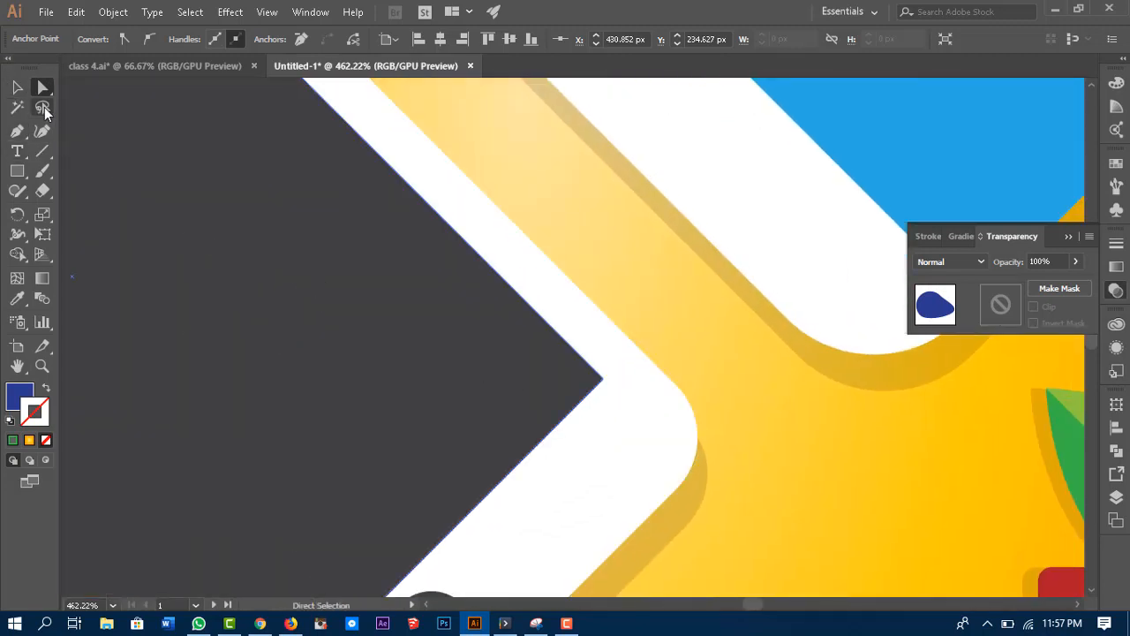
{"action": "left_click", "coordinate": [42, 107]}
{"action": "left_click_drag", "start_coordinate": [589, 348], "coordinate": [639, 384]}
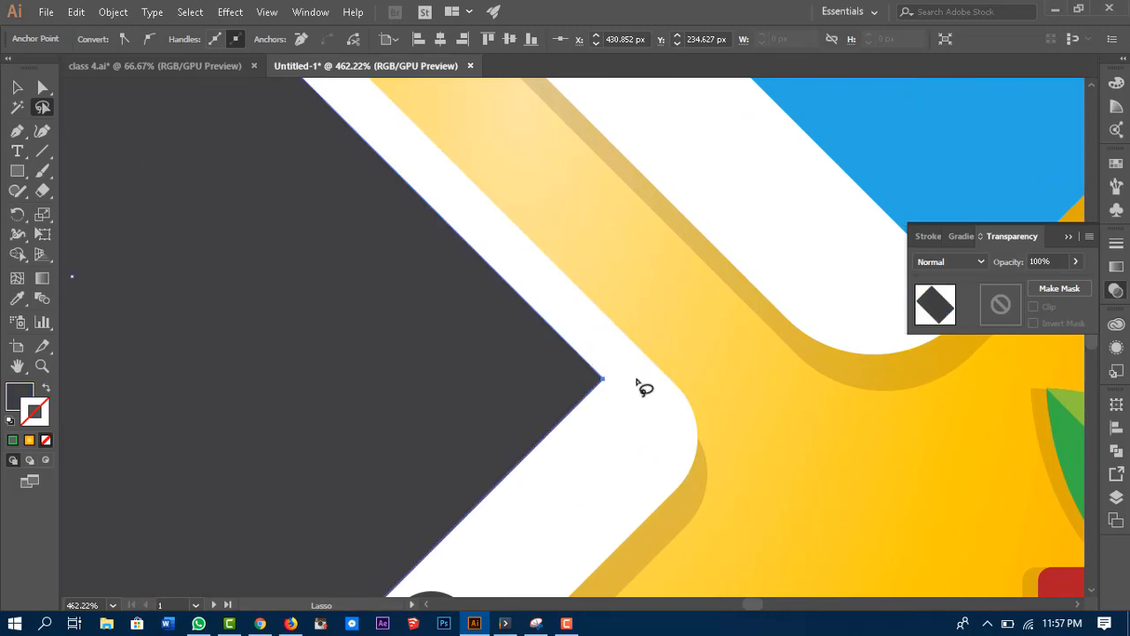
{"action": "left_click_drag", "start_coordinate": [381, 269], "coordinate": [692, 421]}
{"action": "left_click_drag", "start_coordinate": [416, 212], "coordinate": [484, 402]}
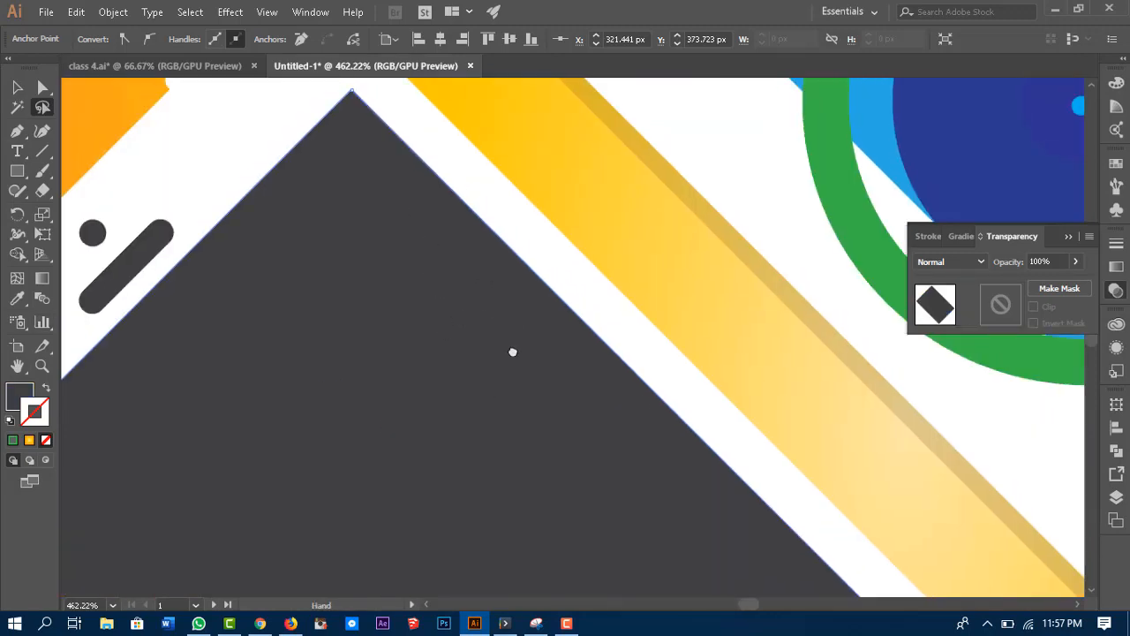
{"action": "mouse_move", "coordinate": [424, 233]}
{"action": "left_mouse_down"}
{"action": "mouse_move", "coordinate": [538, 413]}
{"action": "mouse_move", "coordinate": [505, 304]}
{"action": "mouse_move", "coordinate": [468, 238]}
{"action": "left_mouse_up"}
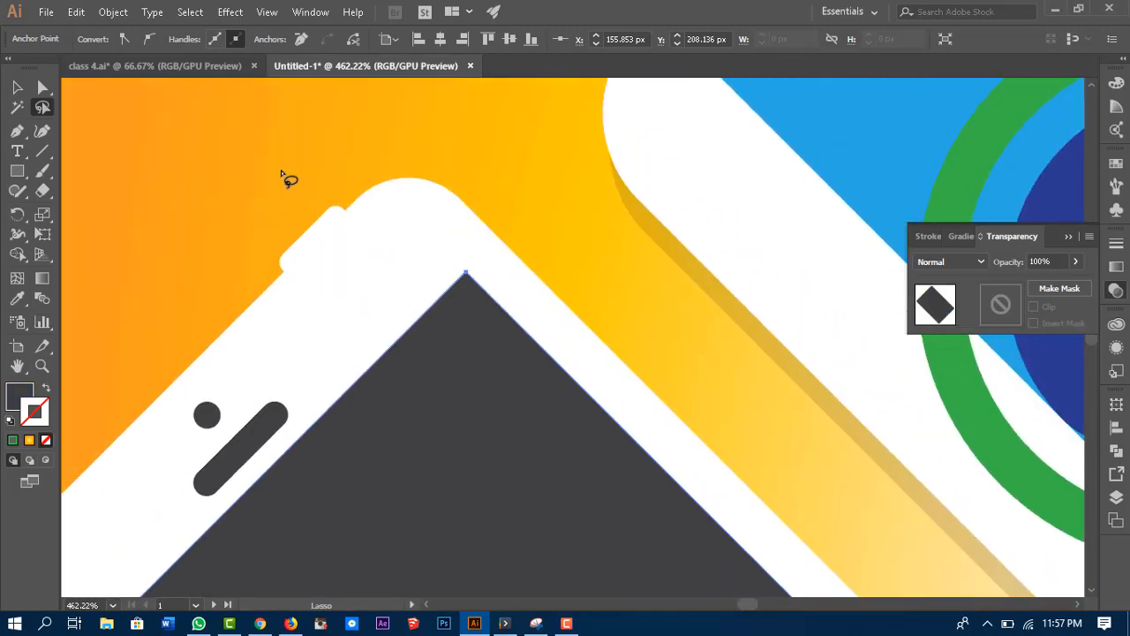
Lasso the anchor points around the phone body's rounded top corner and its adjacent side button.
{"action": "mouse_move", "coordinate": [283, 171]}
{"action": "left_mouse_down"}
{"action": "mouse_move", "coordinate": [378, 202]}
{"action": "mouse_move", "coordinate": [380, 248]}
{"action": "mouse_move", "coordinate": [300, 133]}
{"action": "left_mouse_up"}
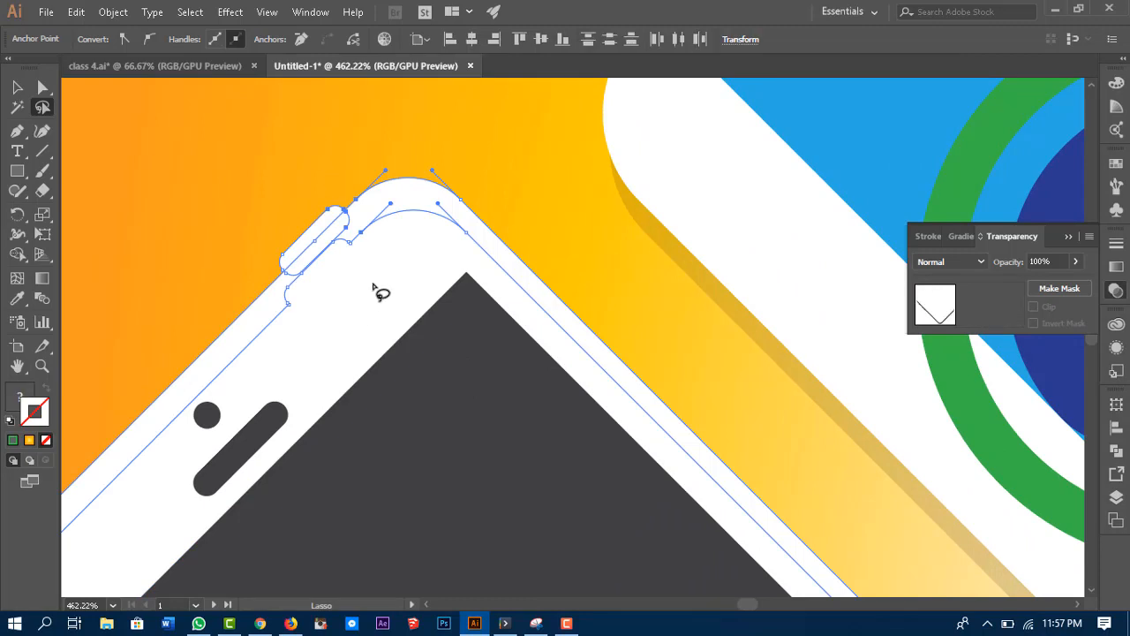
{"action": "key", "text": "ctrl+minus"}
{"action": "key", "text": "ctrl+minus"}
{"action": "key", "text": "ctrl+minus"}
{"action": "key", "text": "ctrl+minus"}
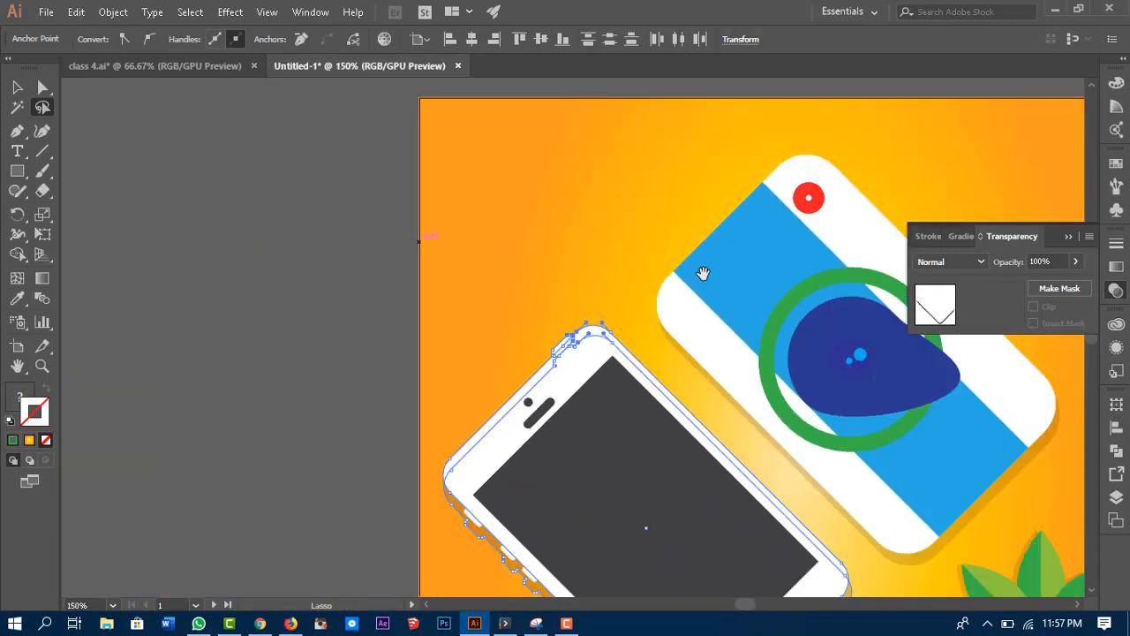
Lasso the anchor points around the camera body's top corner, and select its right corner anchors the same way.
{"action": "left_click_drag", "start_coordinate": [704, 274], "coordinate": [401, 289]}
{"action": "mouse_move", "coordinate": [559, 183]}
{"action": "left_mouse_down"}
{"action": "mouse_move", "coordinate": [481, 267]}
{"action": "mouse_move", "coordinate": [415, 232]}
{"action": "mouse_move", "coordinate": [433, 159]}
{"action": "left_mouse_up"}
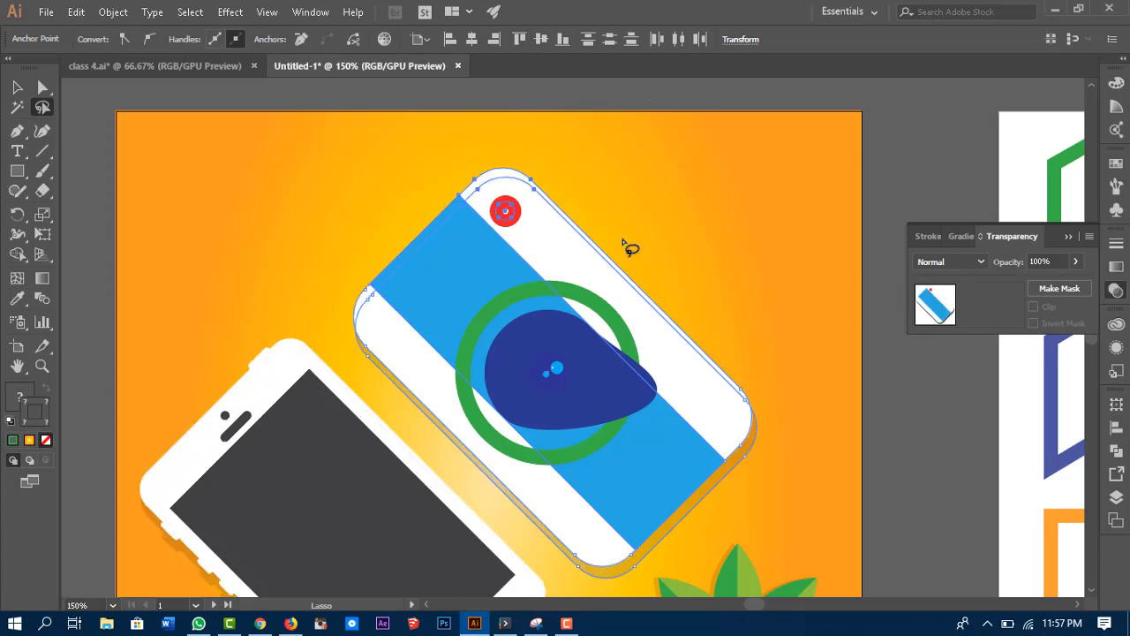
{"action": "mouse_move", "coordinate": [752, 332]}
{"action": "left_mouse_down"}
{"action": "mouse_move", "coordinate": [824, 512]}
{"action": "mouse_move", "coordinate": [715, 278]}
{"action": "left_mouse_up"}
{"action": "key", "text": "space"}
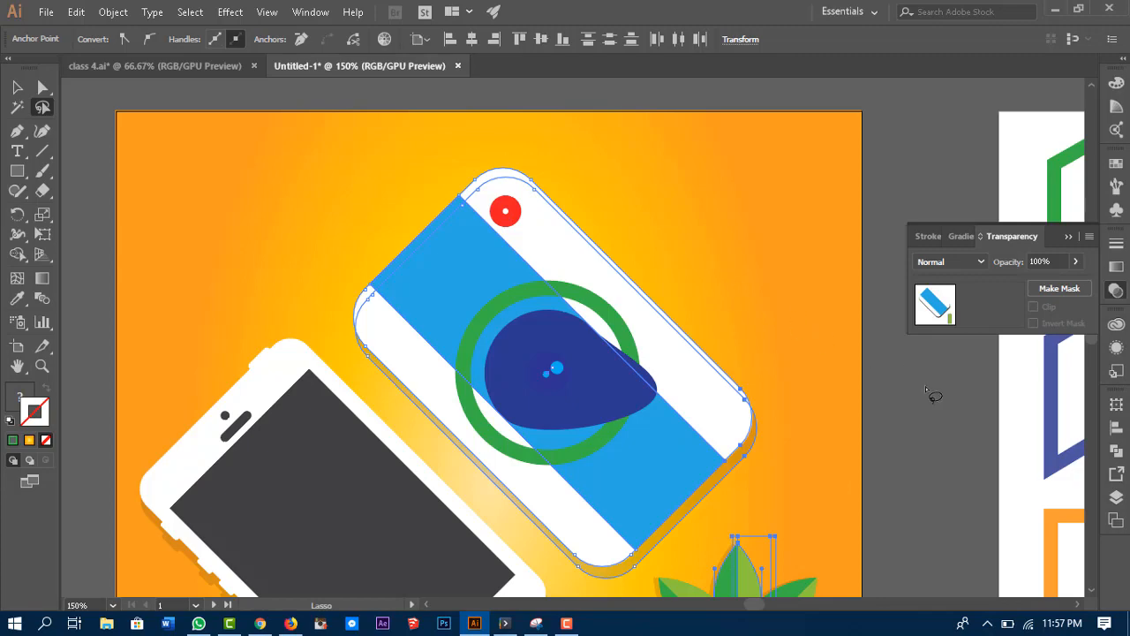
Activate the Selection tool and deselect all the lassoed anchor points.
{"action": "mouse_move", "coordinate": [864, 485]}
{"action": "left_mouse_down"}
{"action": "mouse_move", "coordinate": [628, 156]}
{"action": "mouse_move", "coordinate": [526, 86]}
{"action": "left_mouse_up"}
{"action": "mouse_move", "coordinate": [734, 385]}
{"action": "left_mouse_down"}
{"action": "mouse_move", "coordinate": [726, 378]}
{"action": "mouse_move", "coordinate": [331, 502]}
{"action": "left_mouse_up"}
{"action": "left_click_drag", "start_coordinate": [757, 475], "coordinate": [459, 534]}
{"action": "key", "text": "v"}
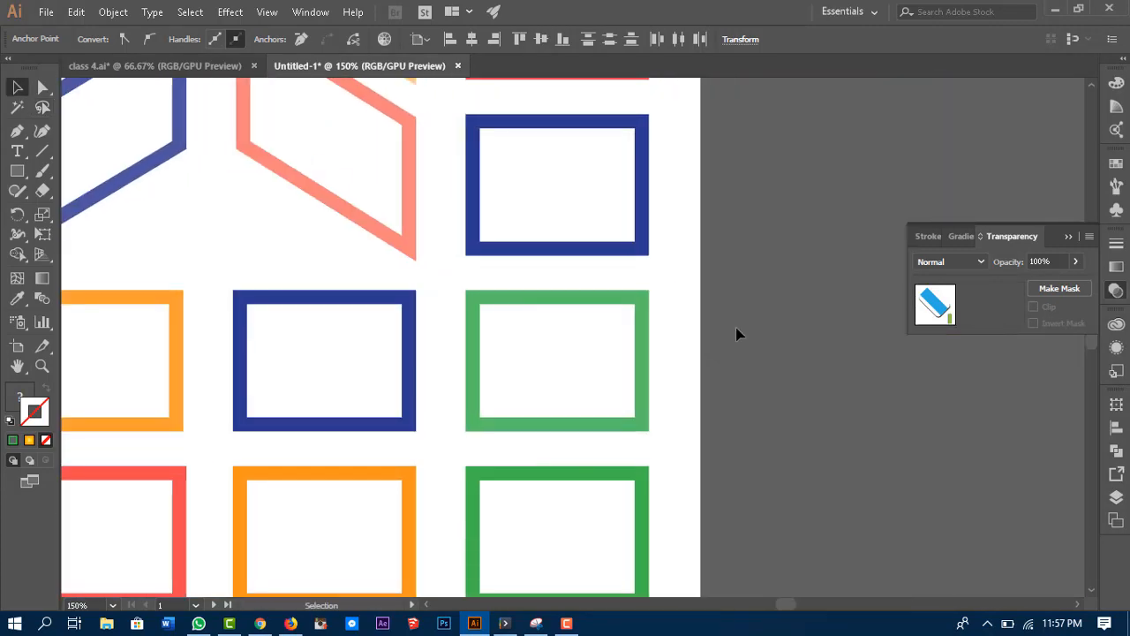
{"action": "left_click", "coordinate": [739, 333]}
{"action": "key", "text": "space"}
{"action": "left_click_drag", "start_coordinate": [591, 238], "coordinate": [840, 456]}
{"action": "scroll", "coordinate": [750, 386], "scroll_direction": "up", "scroll_amount": 3}
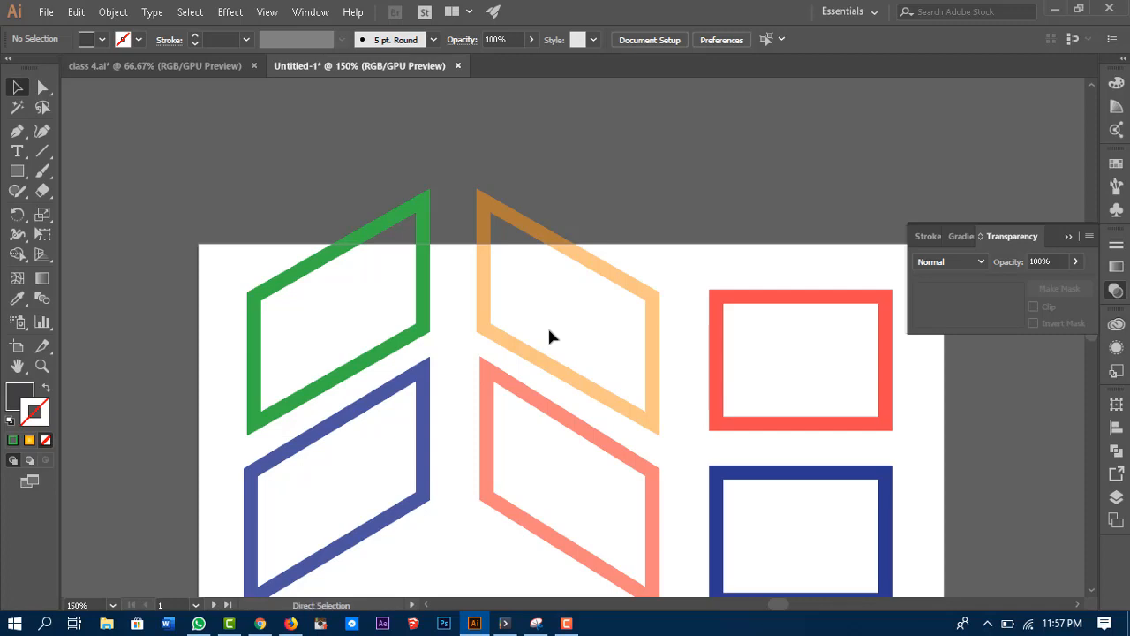
Undo the lens circle's distortion and the skew of the second-row rectangles, and clear the selection.
{"action": "key", "text": "ctrl+0"}
{"action": "key", "text": "ctrl+z"}
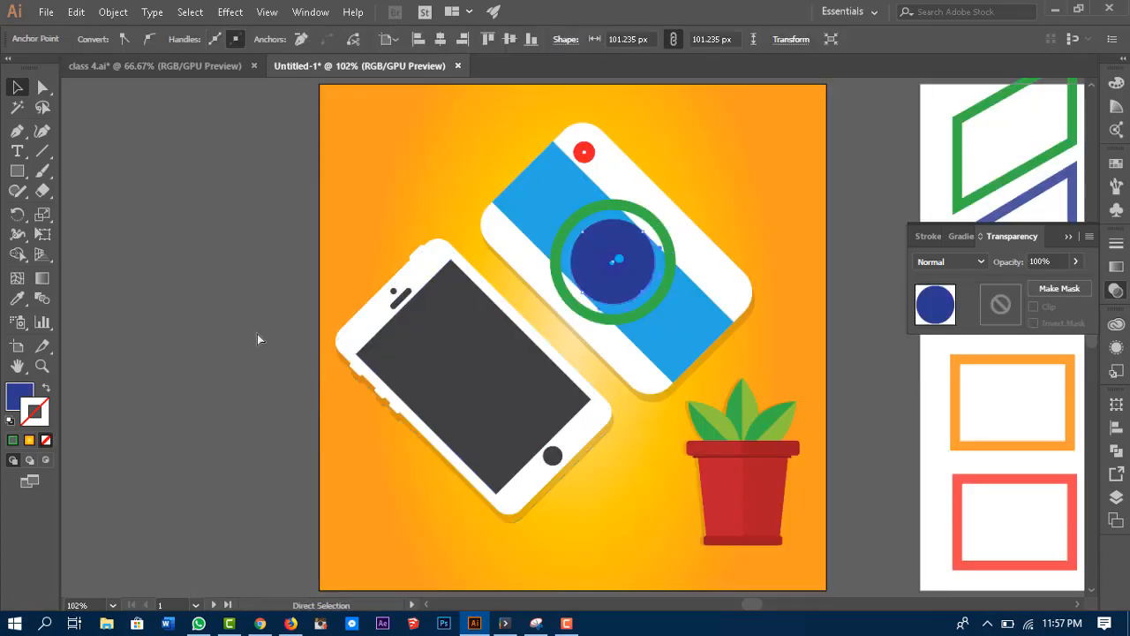
{"action": "key", "text": "ctrl+z"}
{"action": "left_click", "coordinate": [266, 317]}
{"action": "left_click_drag", "start_coordinate": [890, 401], "coordinate": [790, 426]}
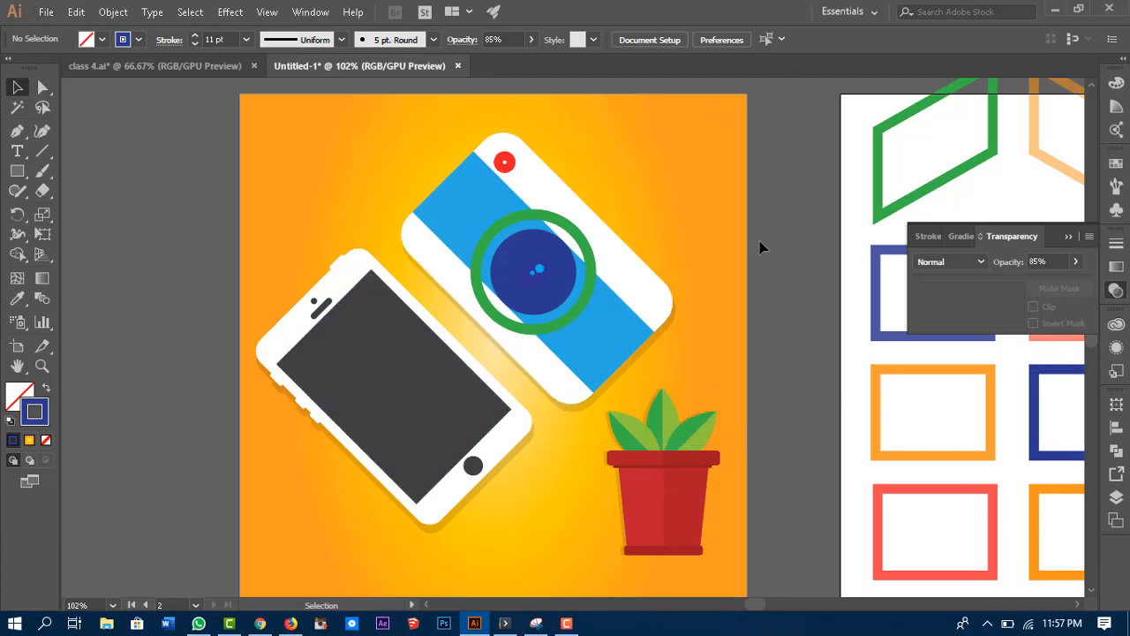
Save the document as class 5.ai in the Skgraphics logo folder, using the Illustrator CC version.
{"action": "left_click", "coordinate": [46, 13]}
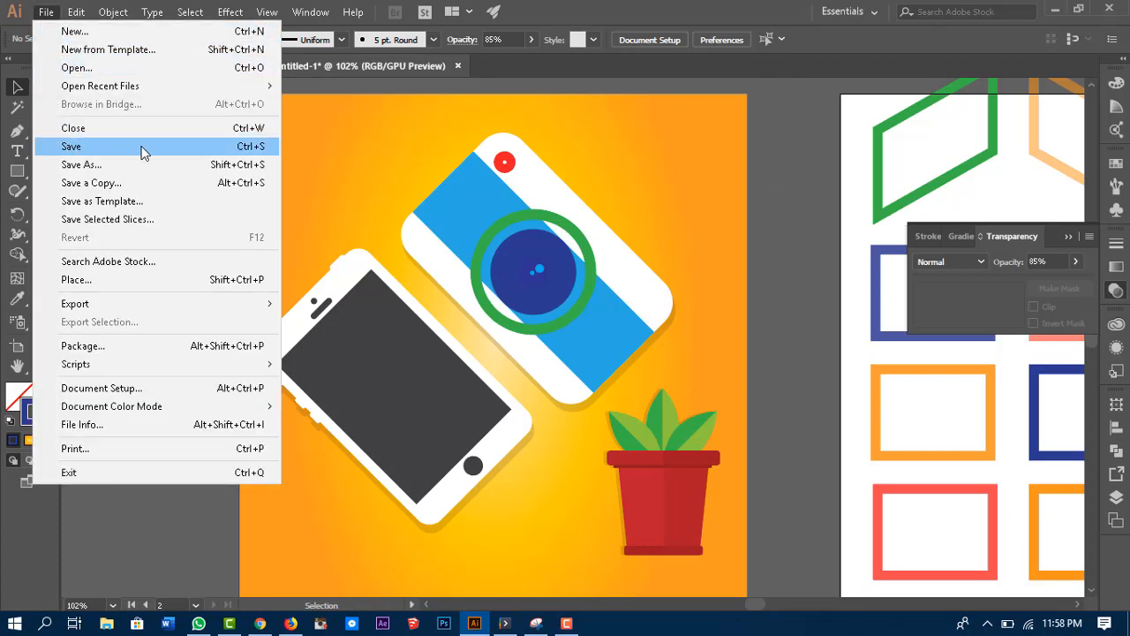
{"action": "left_click", "coordinate": [222, 146]}
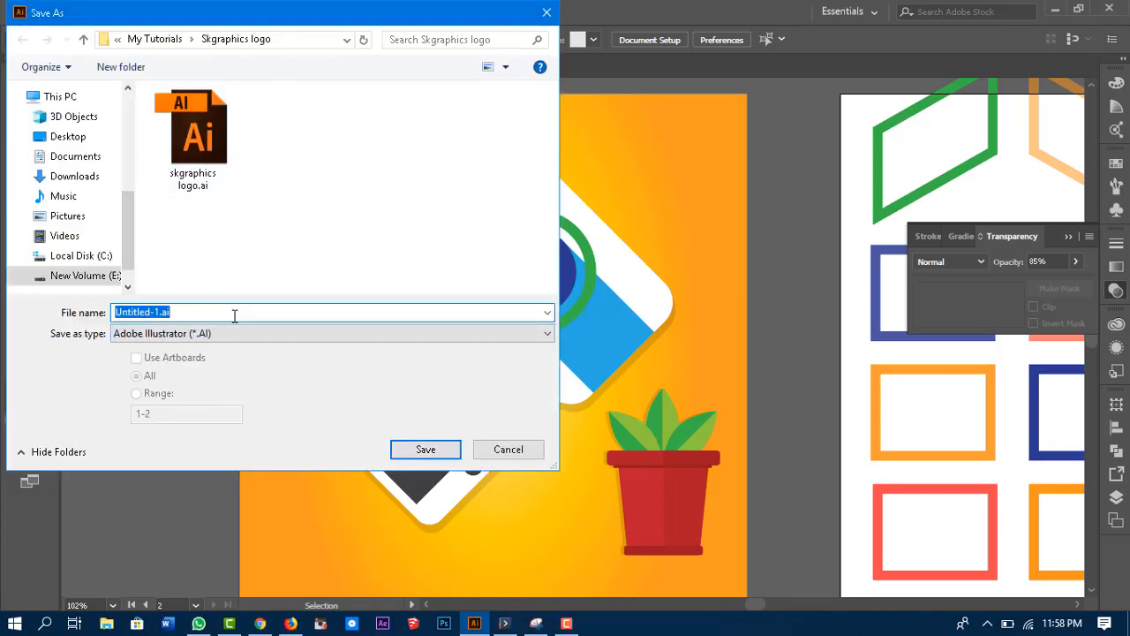
{"action": "type", "text": "Fir"}
{"action": "left_click", "coordinate": [440, 449]}
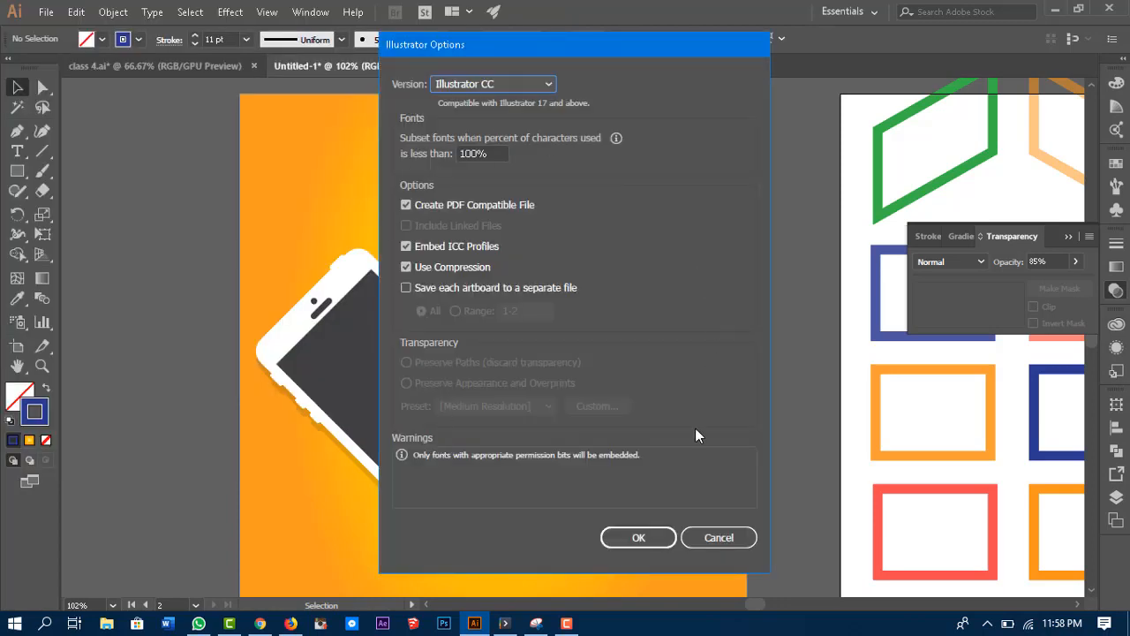
{"action": "left_click", "coordinate": [644, 537]}
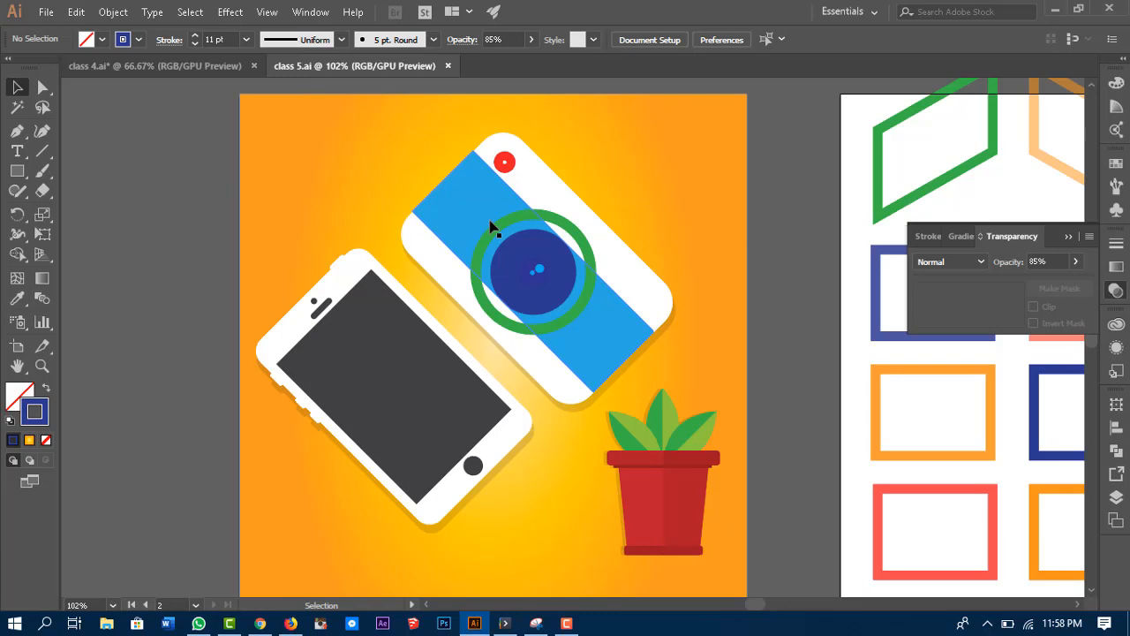
Export all artboards as JPEG files named class 5.jpg, with RGB color, maximum quality 10 and 300 ppi resolution.
{"action": "left_click", "coordinate": [44, 12]}
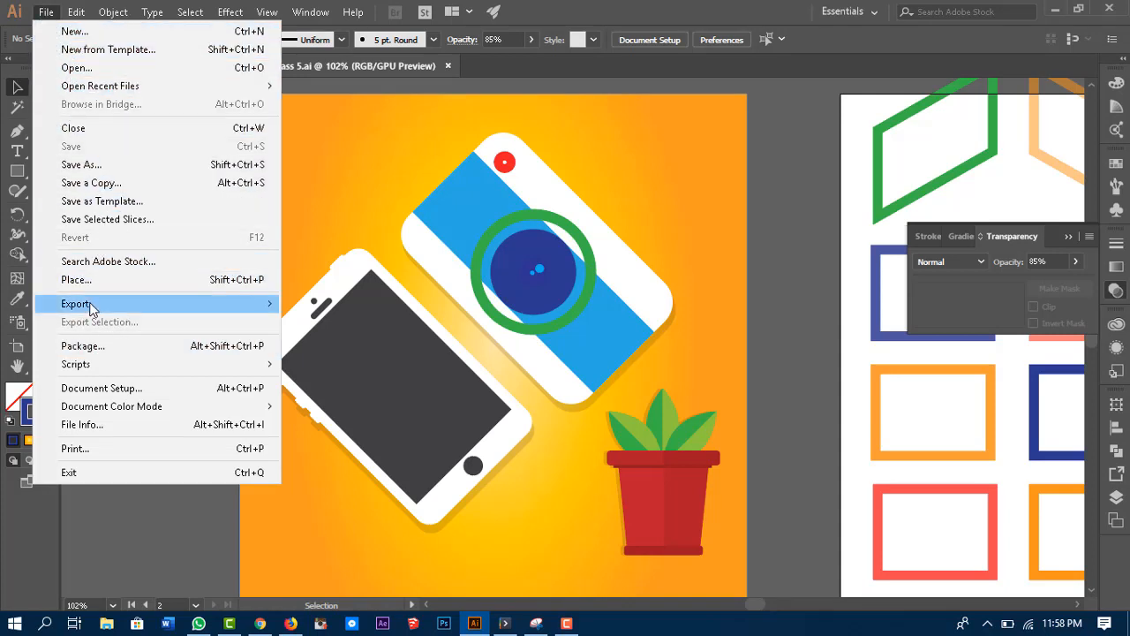
{"action": "mouse_move", "coordinate": [92, 309]}
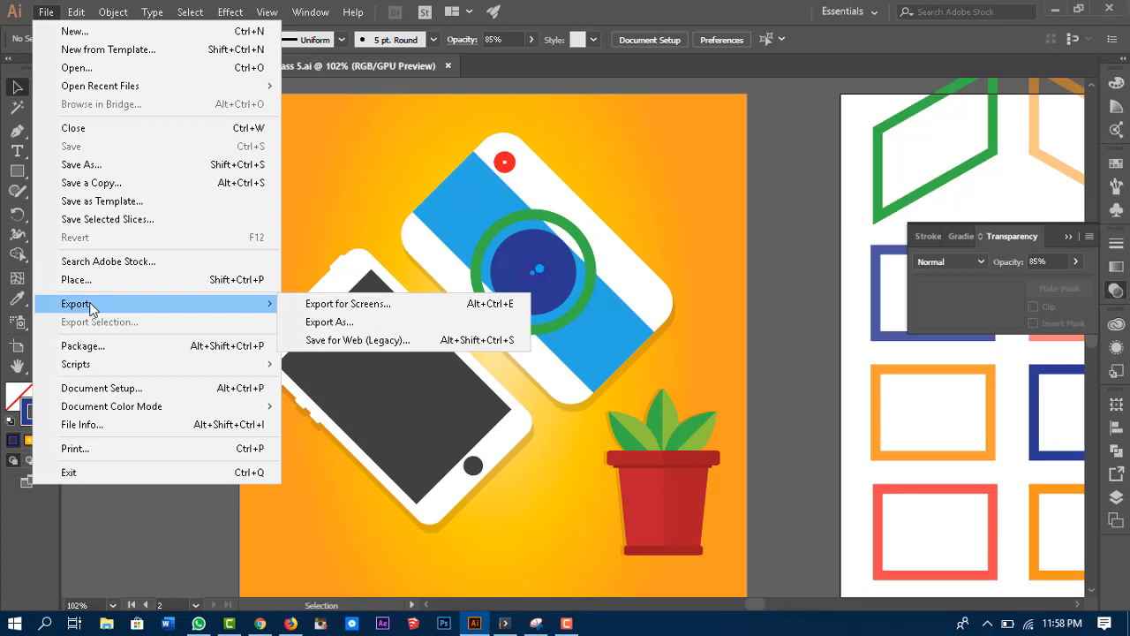
{"action": "left_click", "coordinate": [355, 325]}
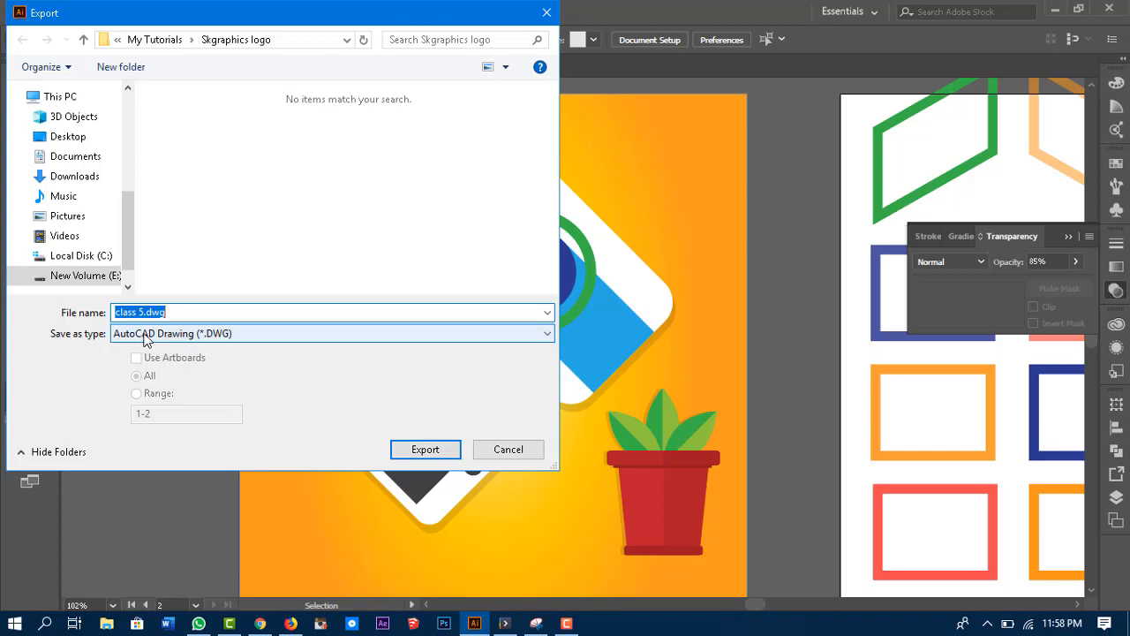
{"action": "left_click", "coordinate": [146, 336]}
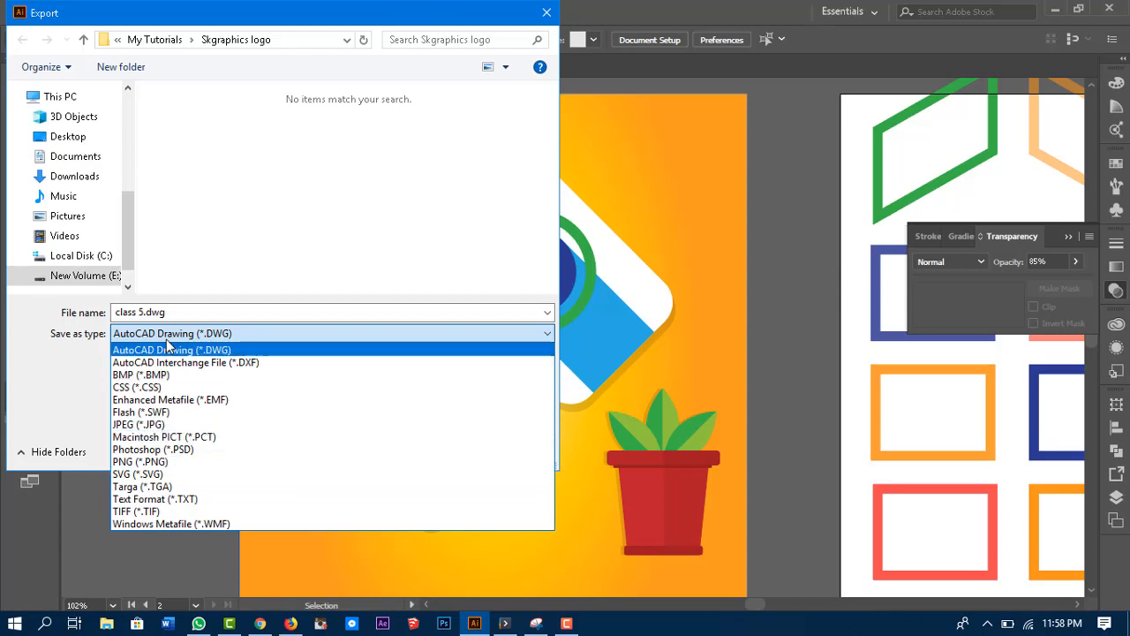
{"action": "left_click", "coordinate": [164, 425]}
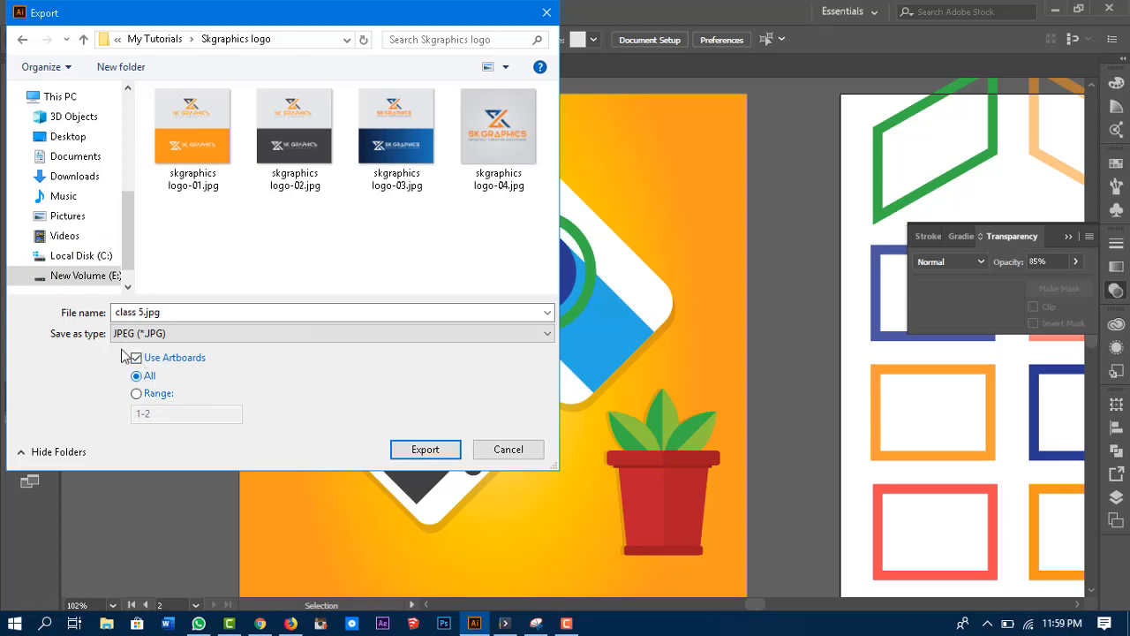
{"action": "left_click", "coordinate": [130, 314]}
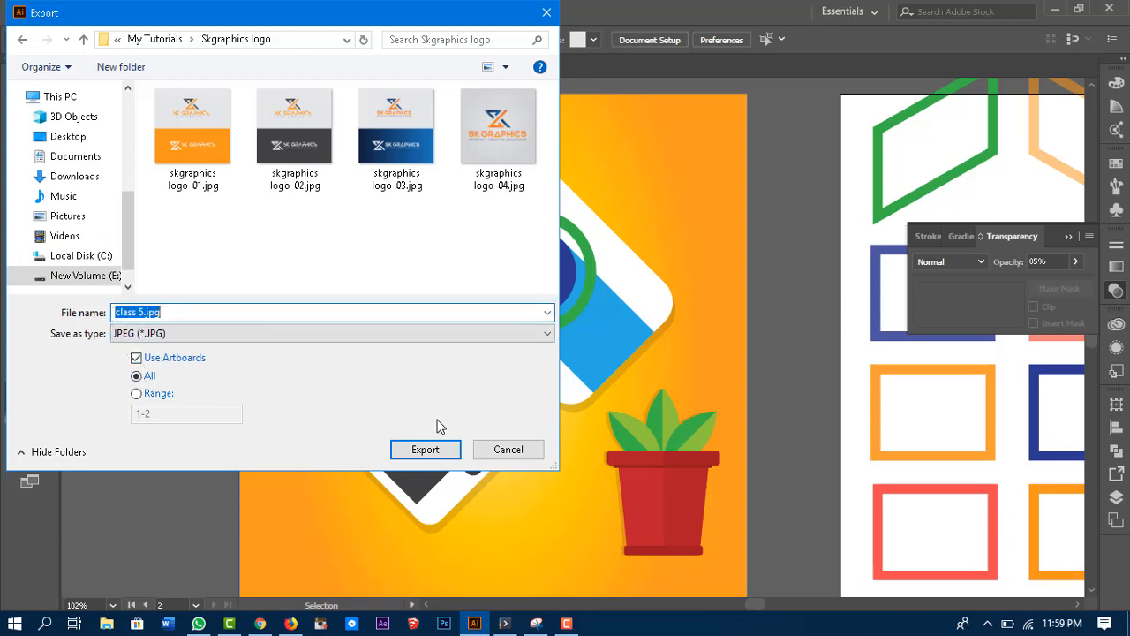
{"action": "left_click", "coordinate": [445, 455]}
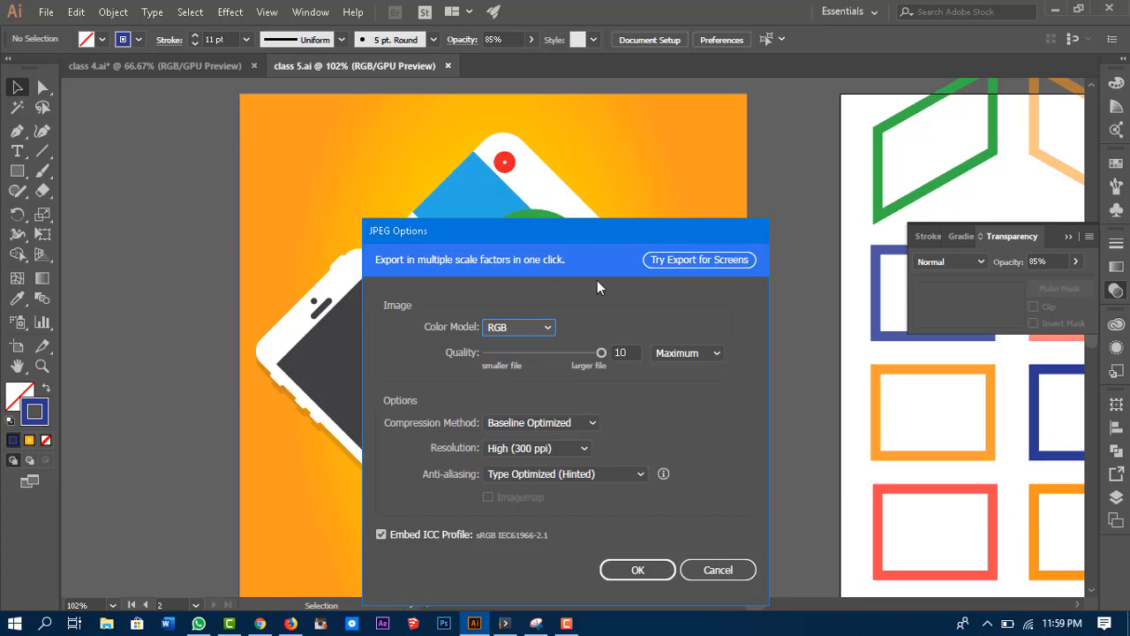
{"action": "left_click", "coordinate": [649, 568]}
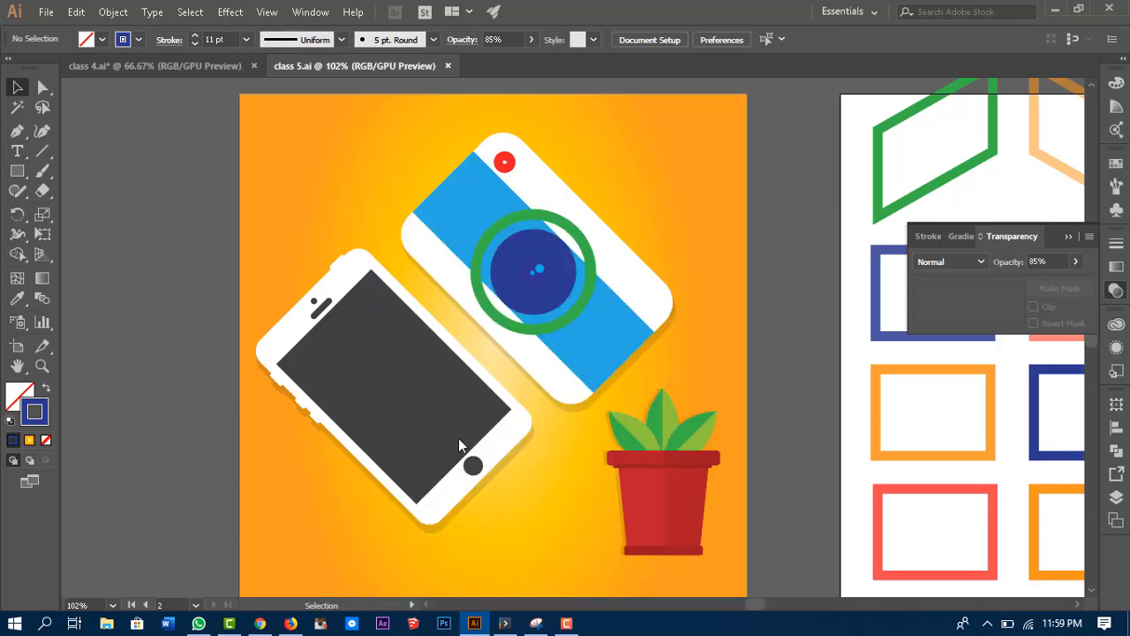
Switch to File Explorer, open the Skgraphics logo folder and check the exported image class 5-01.jpg.
{"action": "left_click", "coordinate": [107, 624]}
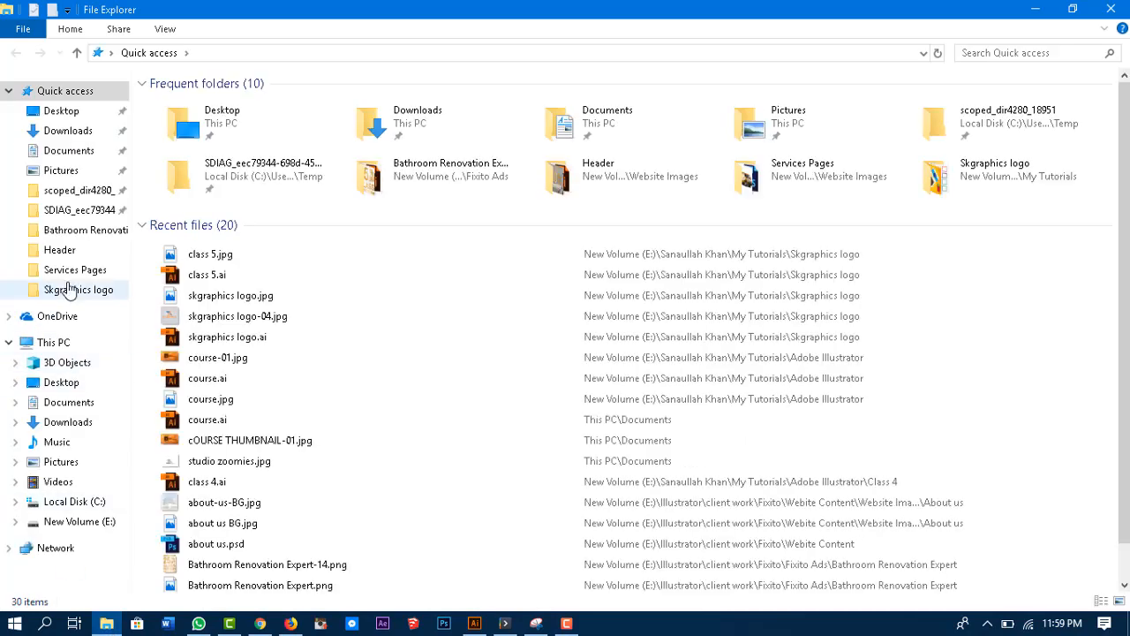
{"action": "left_click", "coordinate": [78, 290]}
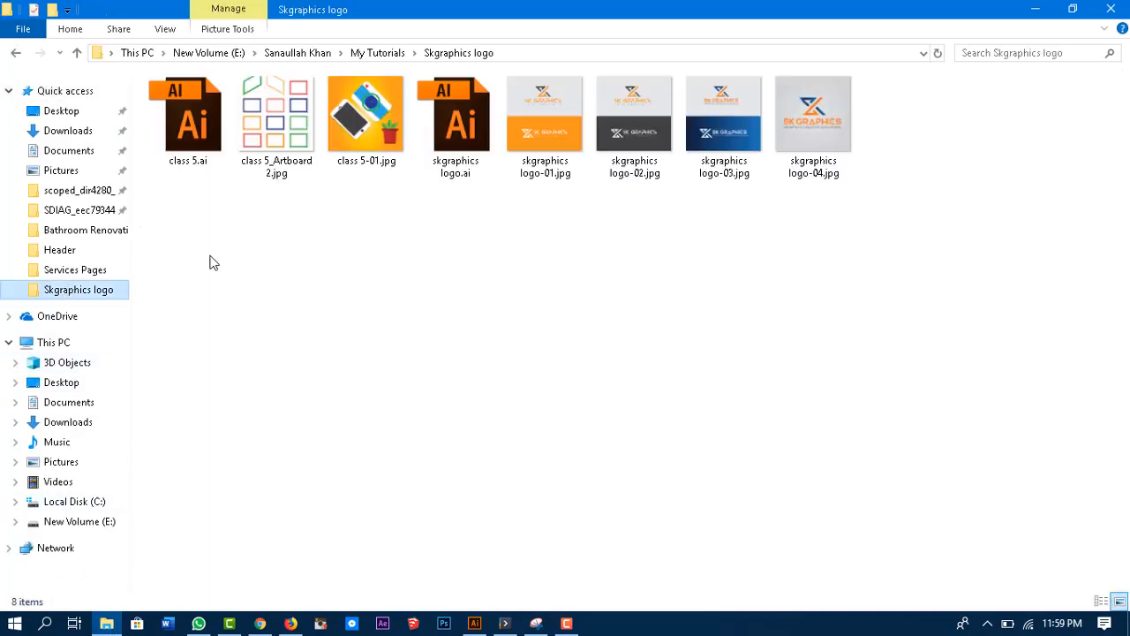
{"action": "left_click", "coordinate": [380, 105]}
{"action": "double_click", "coordinate": [379, 104]}
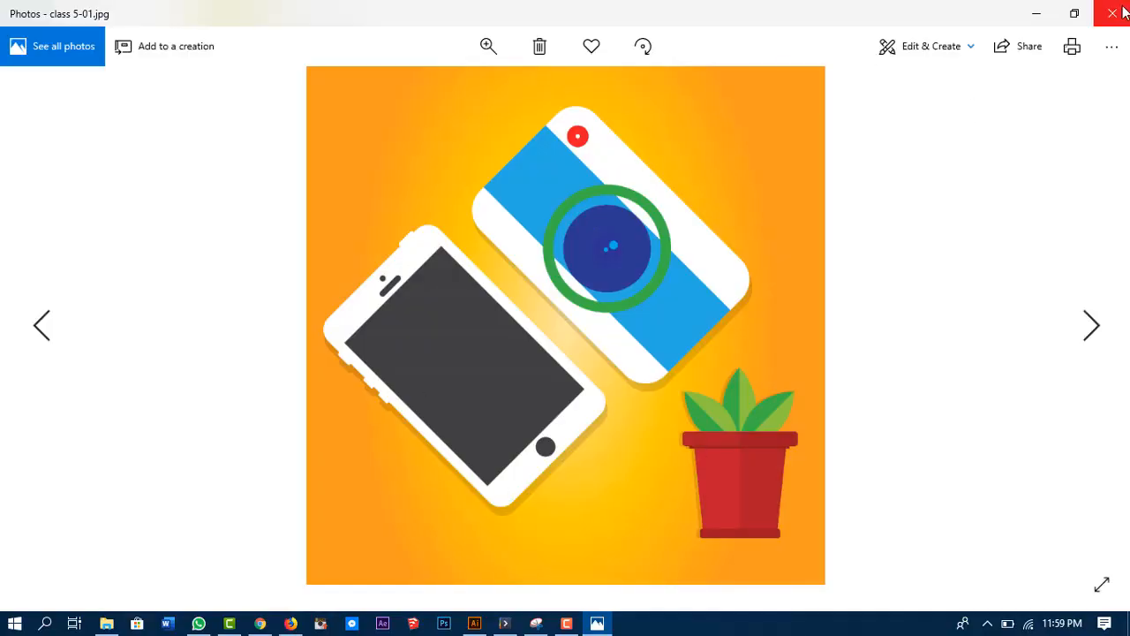
{"action": "left_click", "coordinate": [1113, 13]}
Check the exported image class 5_Artboard 2.jpg, close it and return to Illustrator.
{"action": "left_click", "coordinate": [283, 148]}
{"action": "double_click", "coordinate": [282, 149]}
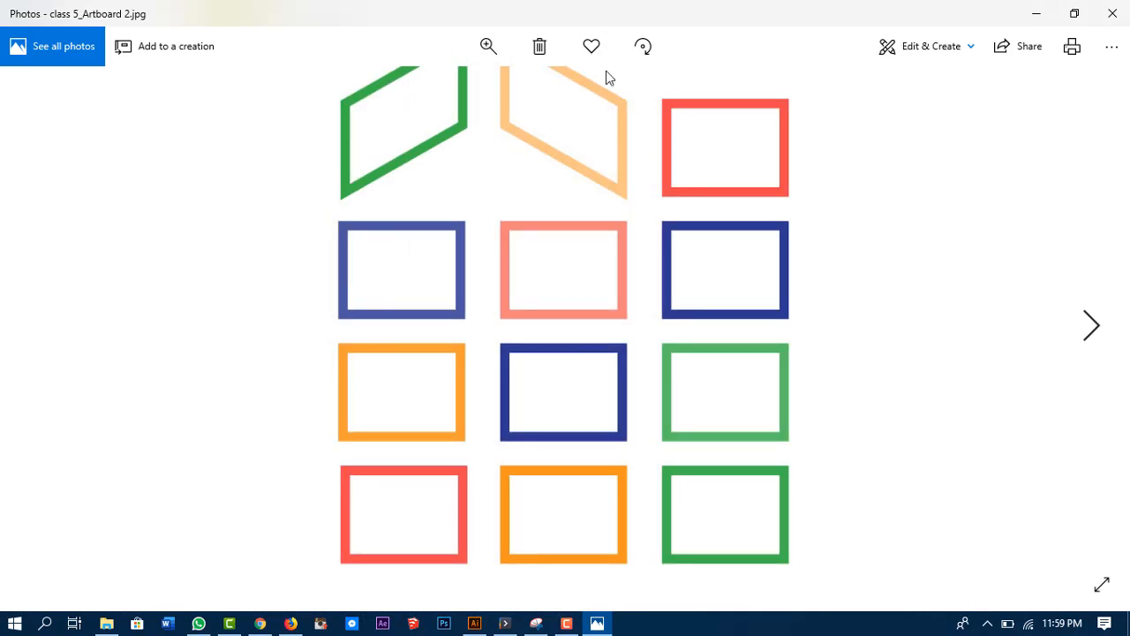
{"action": "left_click", "coordinate": [1117, 14]}
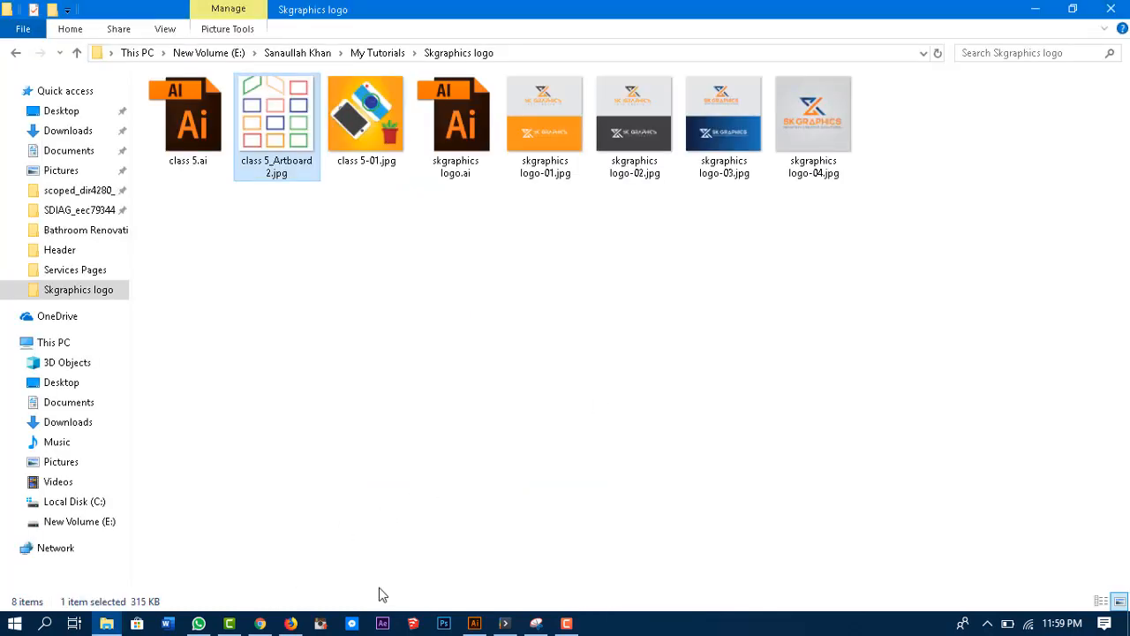
{"action": "left_click", "coordinate": [475, 624]}
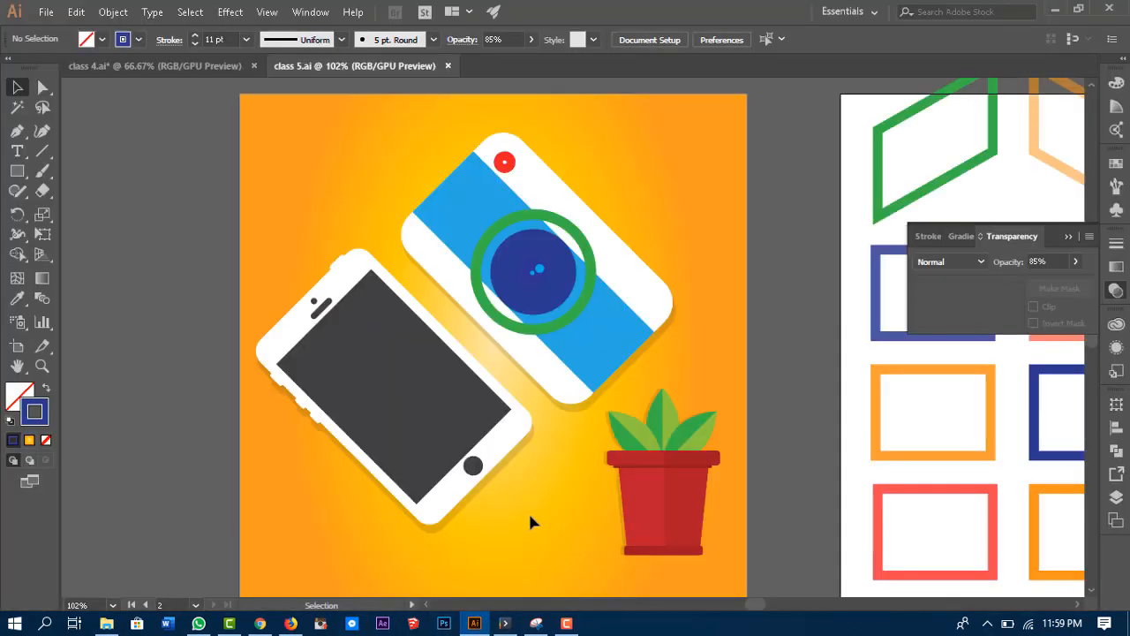